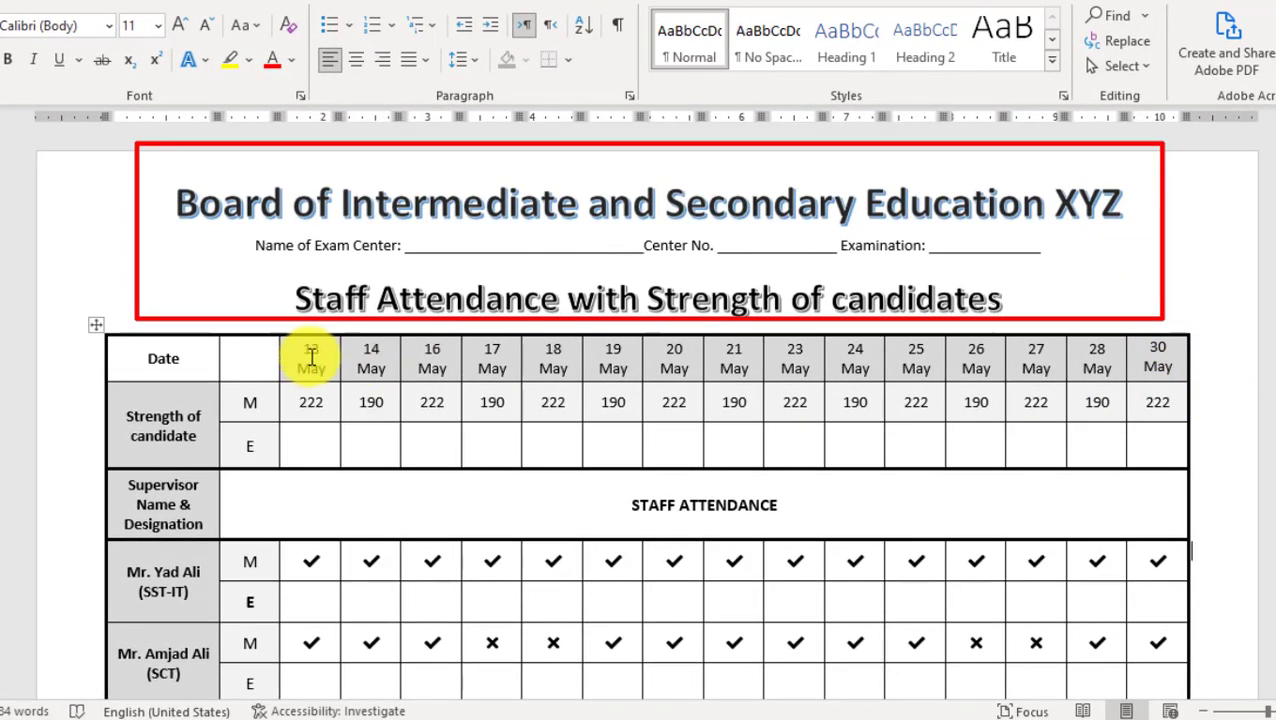
# - Review the date header and morning strength values in page 1's table
pyautogui.moveTo(302, 362); pyautogui.dragTo(1148, 360)
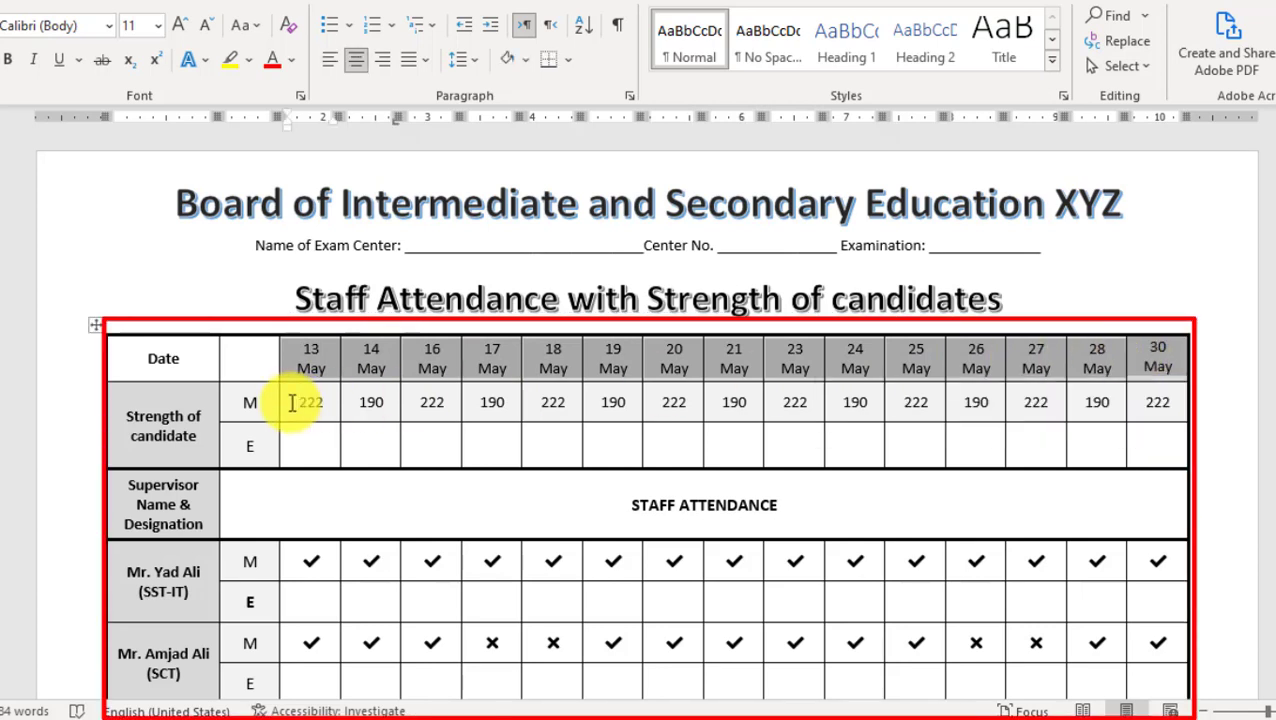
pyautogui.moveTo(122, 416); pyautogui.dragTo(180, 432)
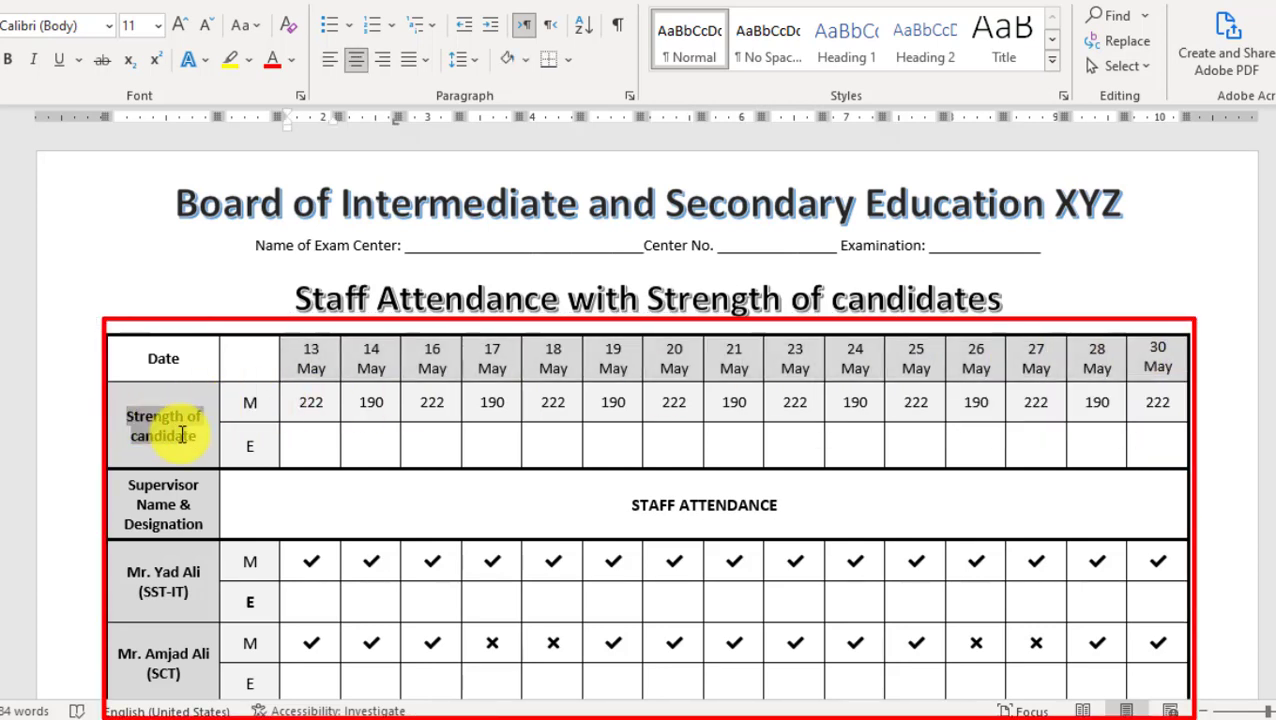
pyautogui.click(306, 444)
pyautogui.moveTo(300, 403); pyautogui.dragTo(1168, 420)
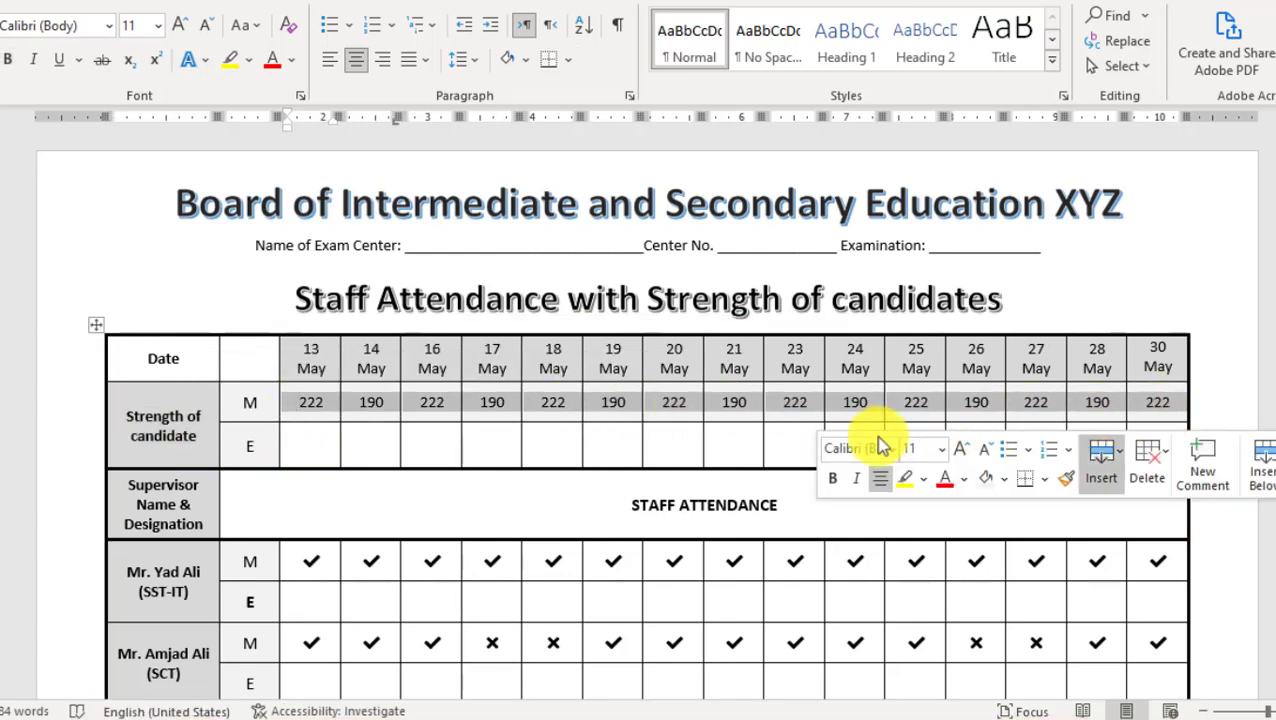
pyautogui.click(734, 447)
pyautogui.scroll(-1, 731, 449)
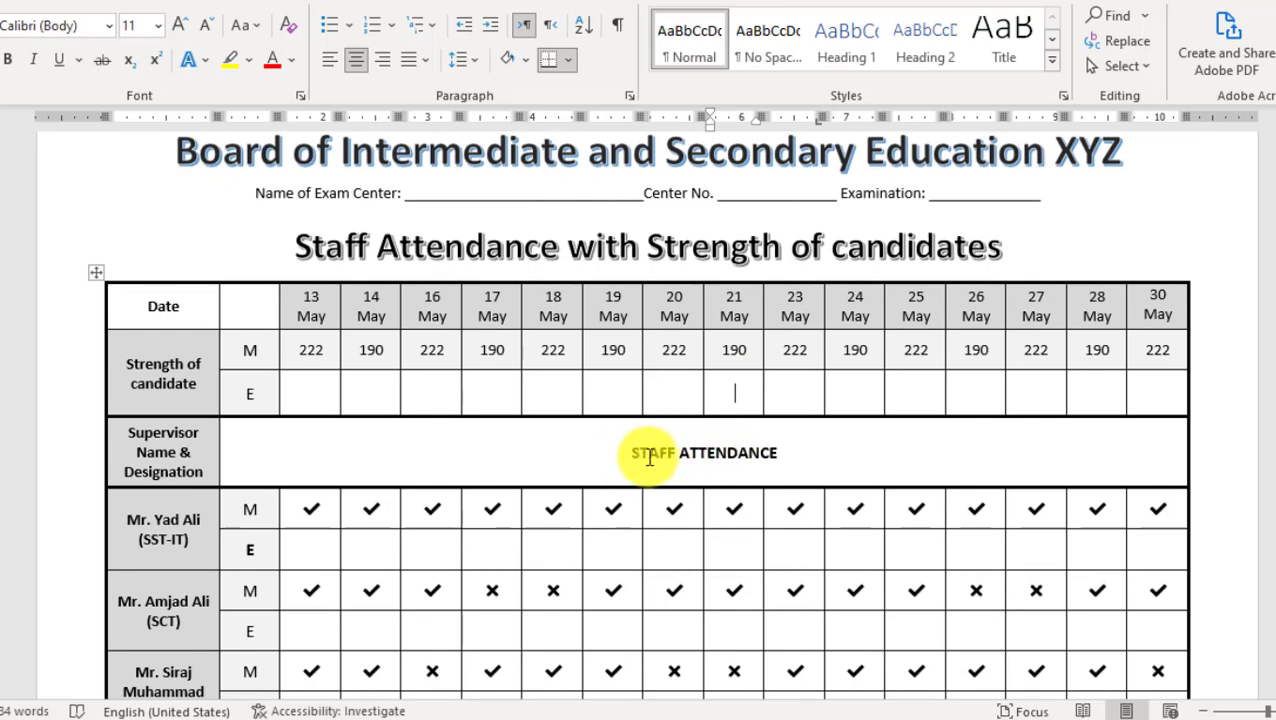
# - Review the STAFF ATTENDANCE heading, supervisor label and staff name rows on page 1
pyautogui.moveTo(645, 452); pyautogui.dragTo(800, 452)
pyautogui.scroll(-2, 194, 500)
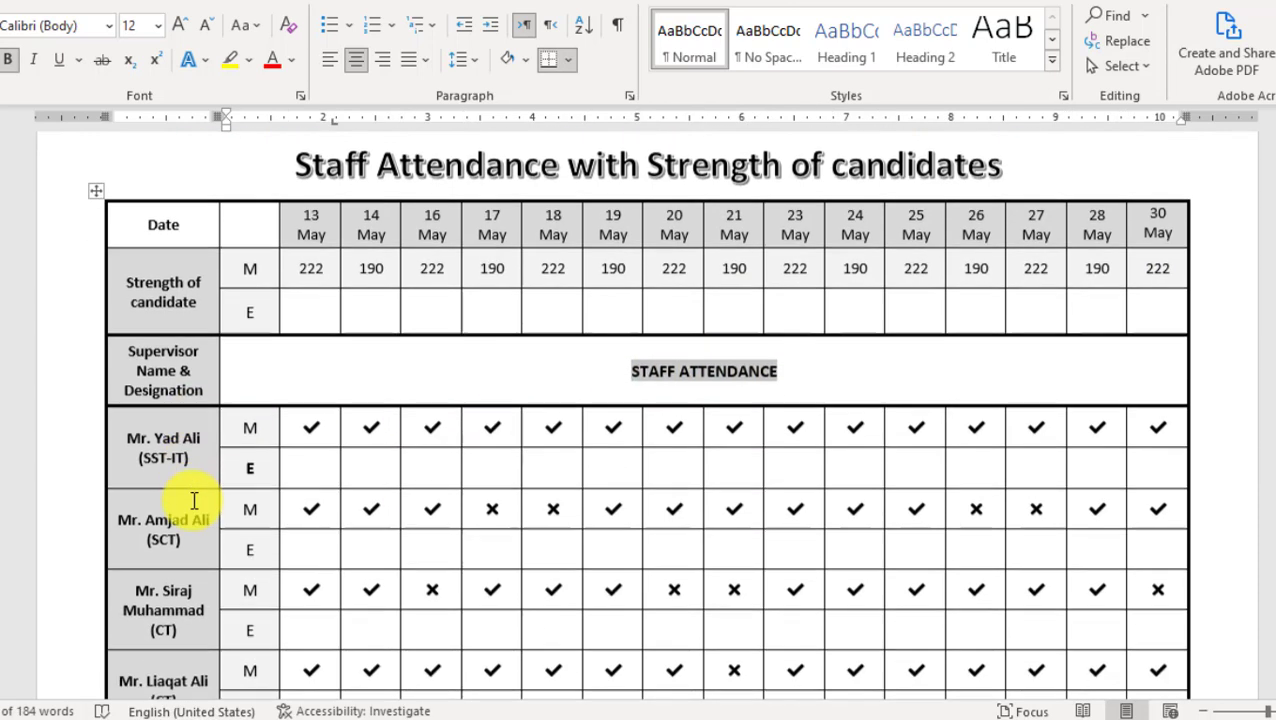
pyautogui.tripleClick(194, 349)
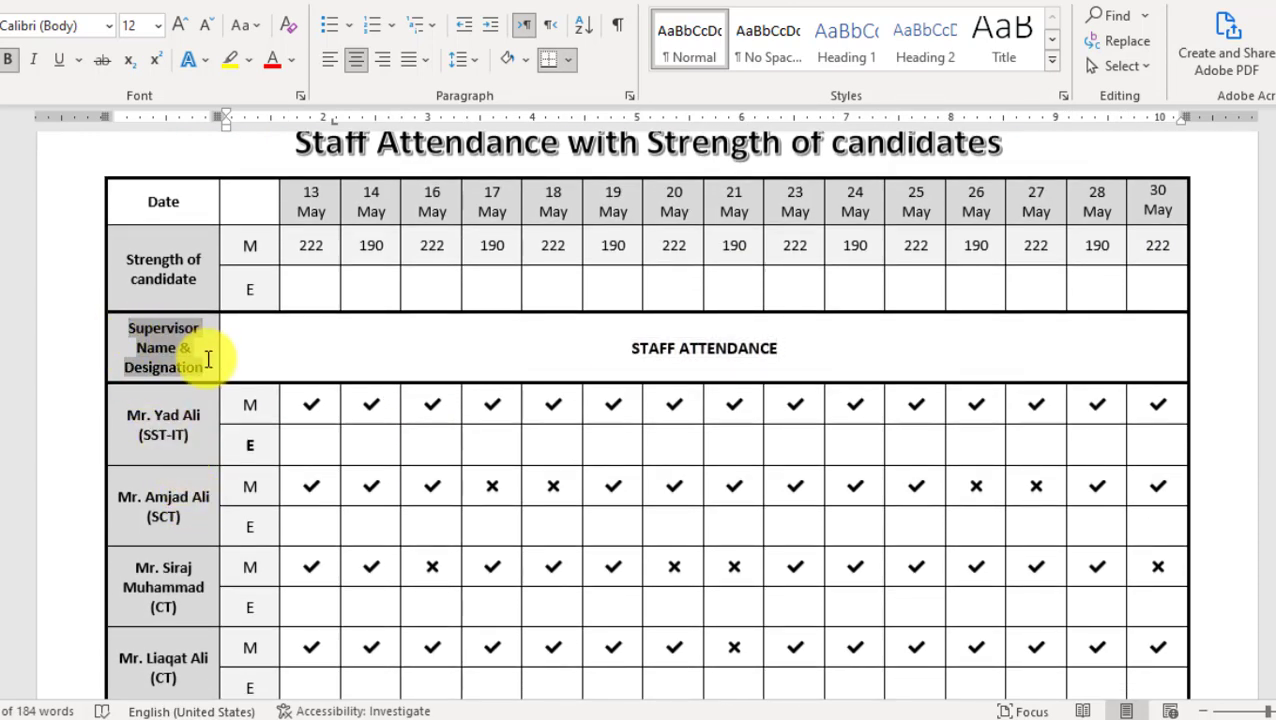
pyautogui.tripleClick(192, 435)
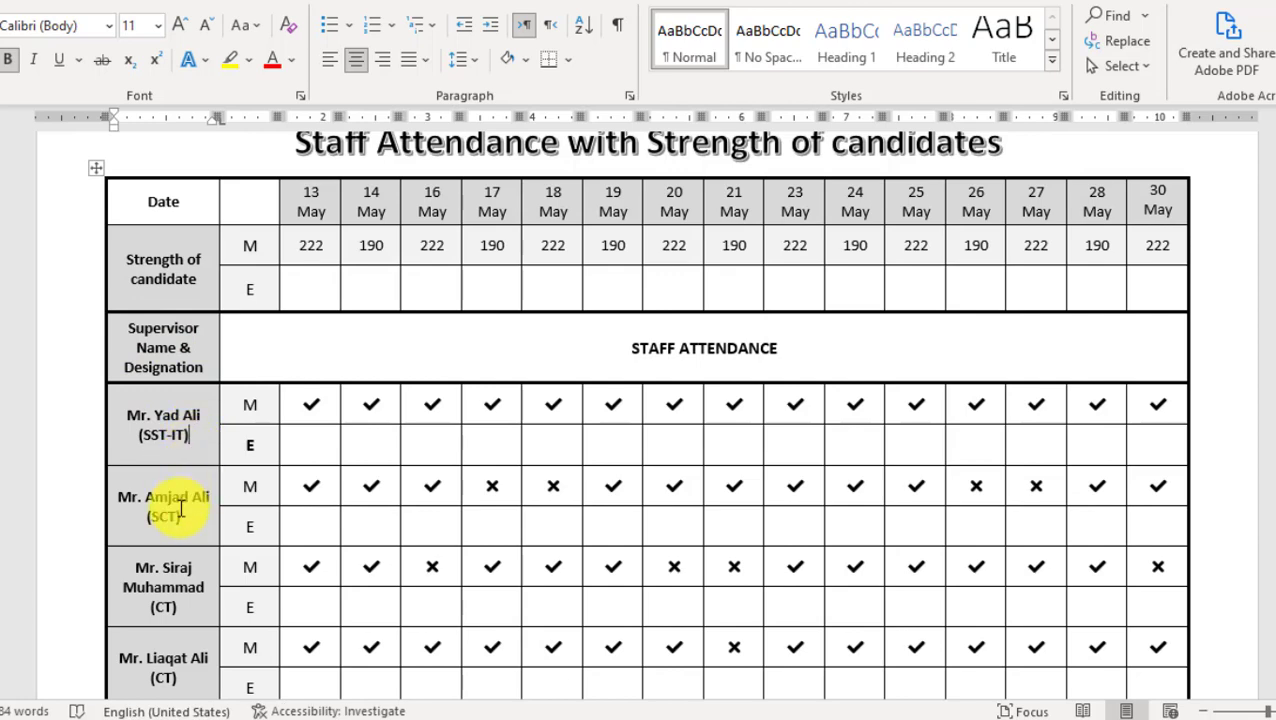
pyautogui.scroll(-1, 181, 510)
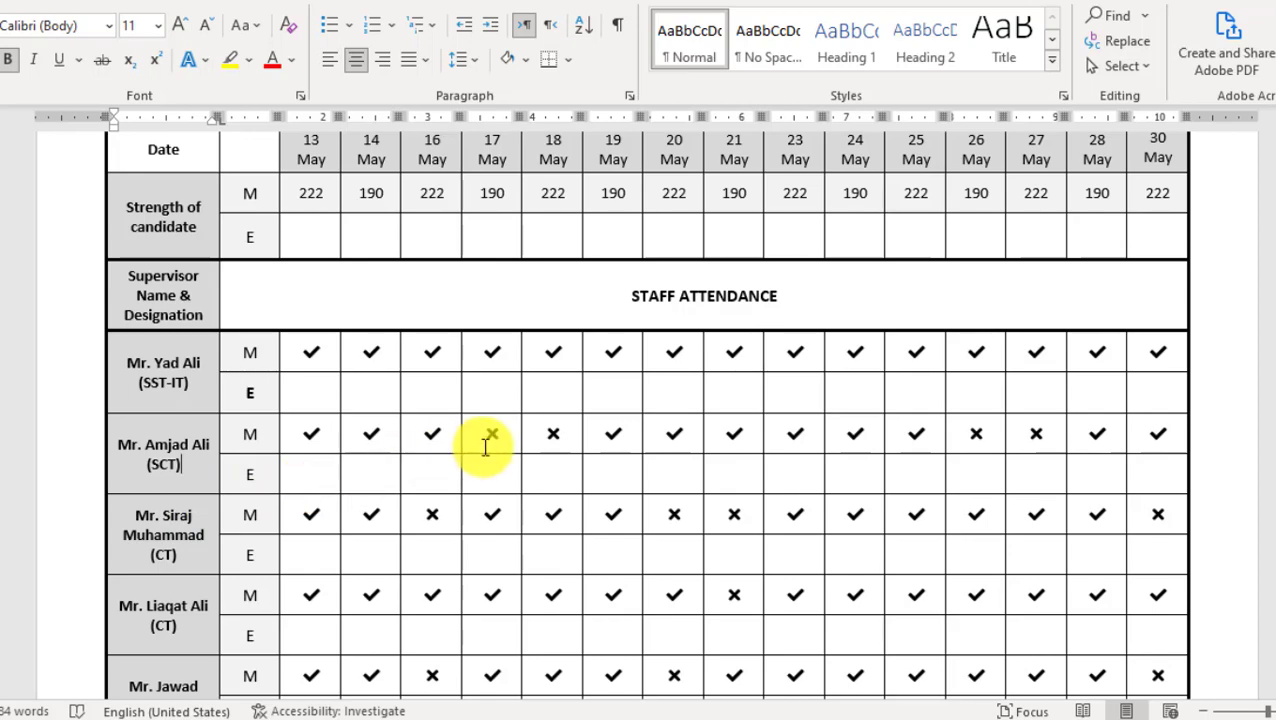
pyautogui.scroll(-3, 484, 447)
pyautogui.scroll(4, 484, 447)
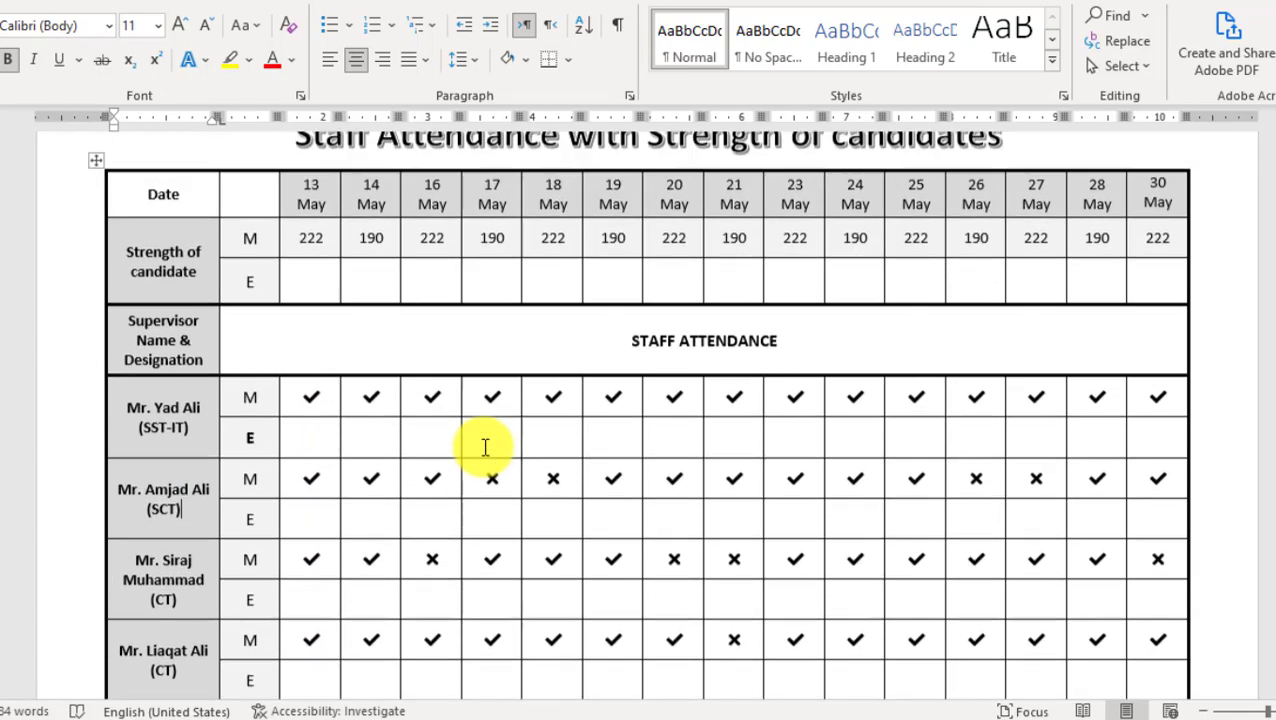
pyautogui.scroll(3, 484, 447)
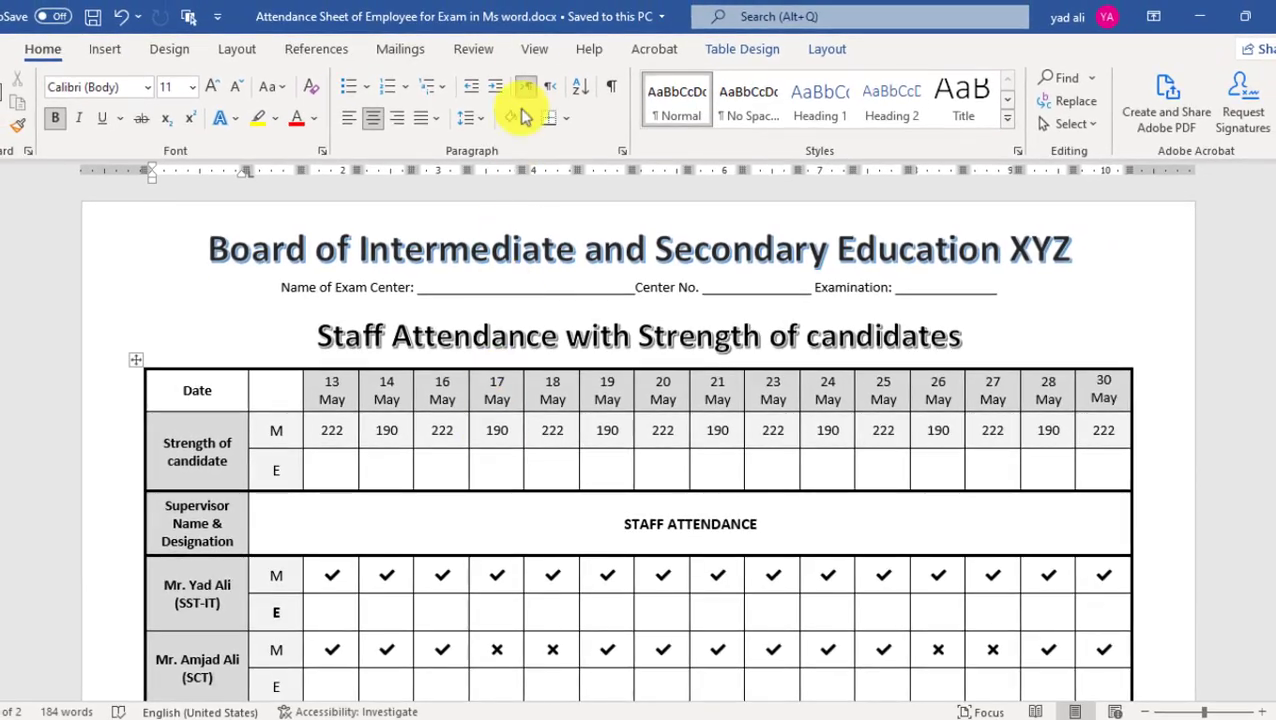
# - Display the pages side by side and place the cursor on blank page 2
pyautogui.click(534, 52)
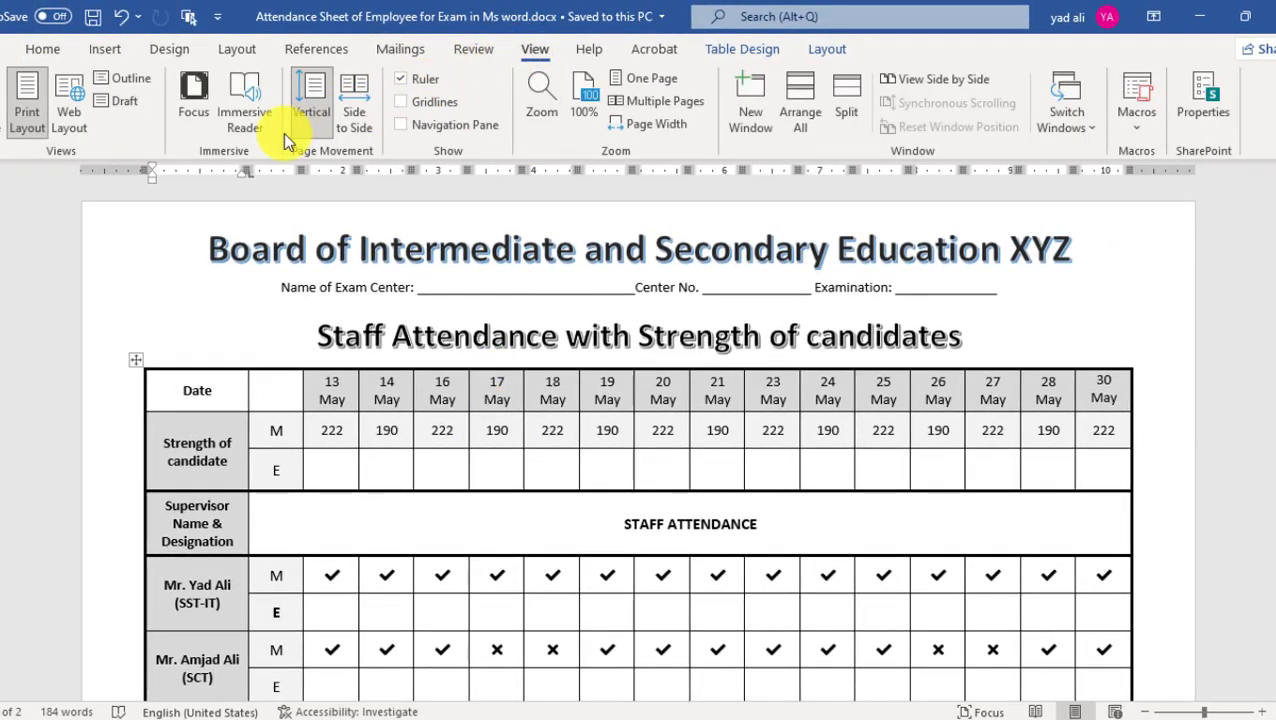
pyautogui.click(354, 118)
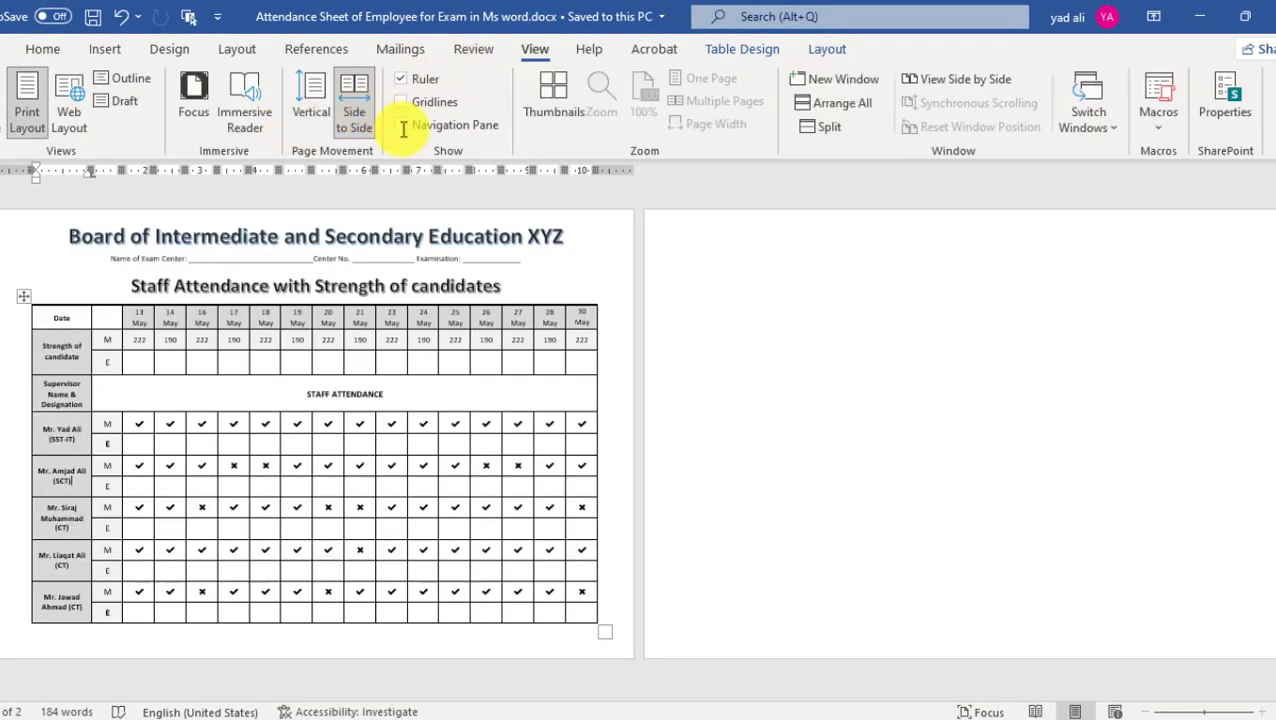
pyautogui.click(698, 268)
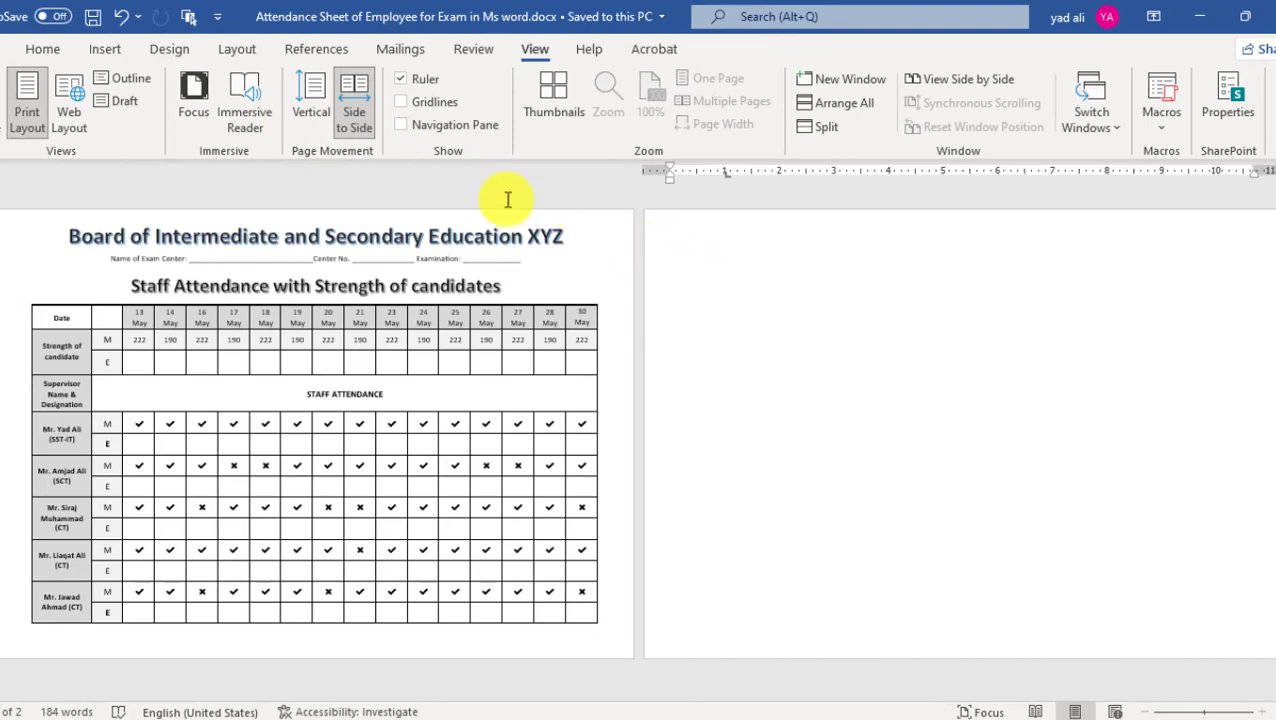
# - Insert a WordArt title reading 'Board of Intermediate and Secondary Education XYZ' on page 2
pyautogui.click(103, 52)
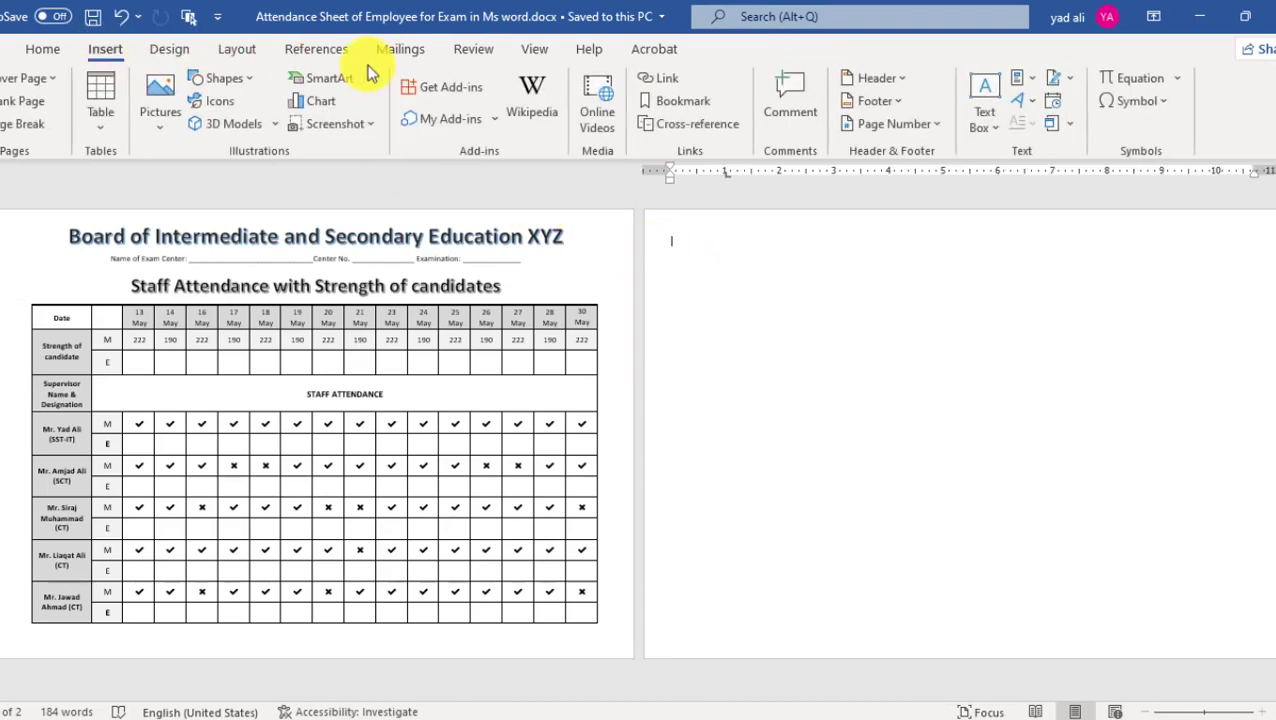
pyautogui.click(1019, 101)
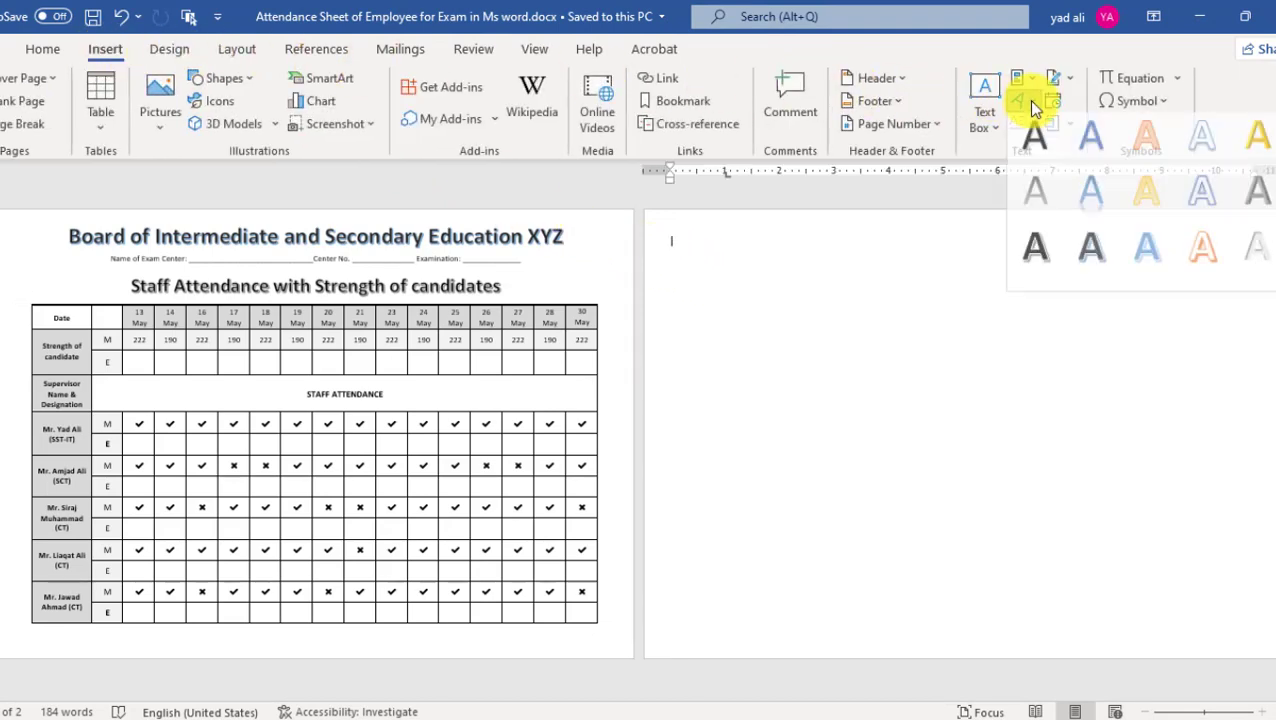
pyautogui.click(1092, 258)
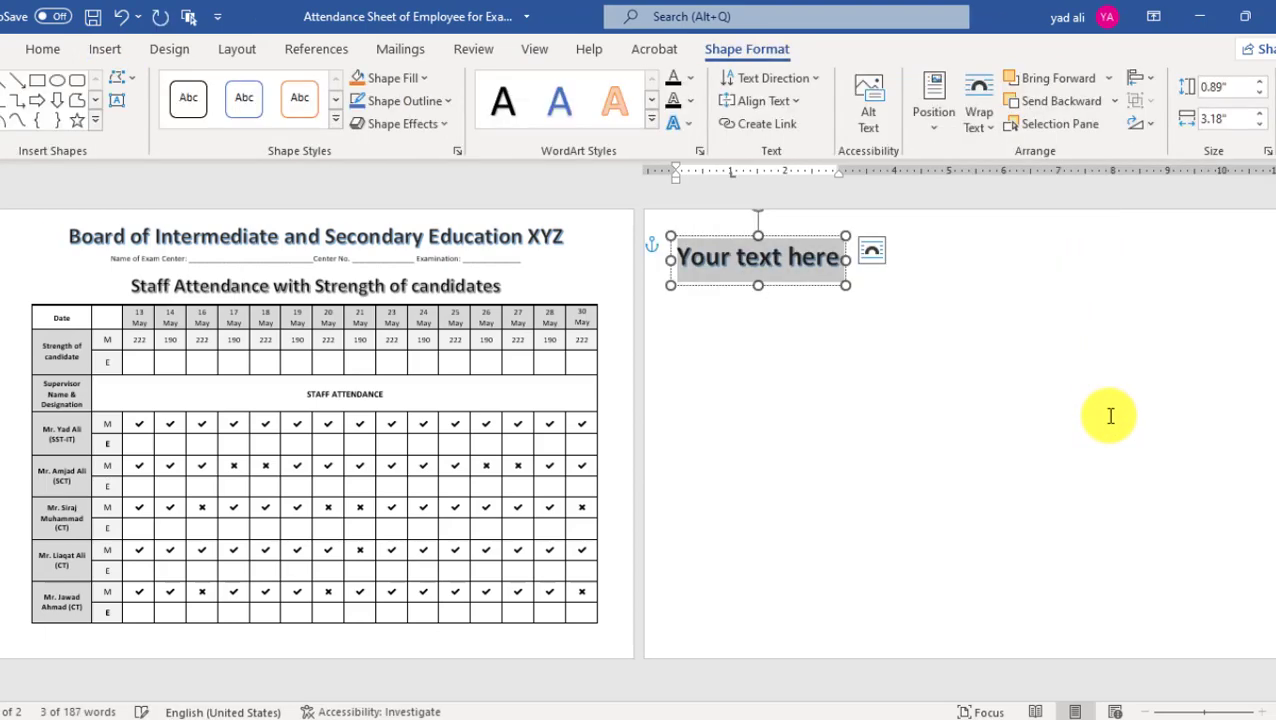
pyautogui.write('Board of')
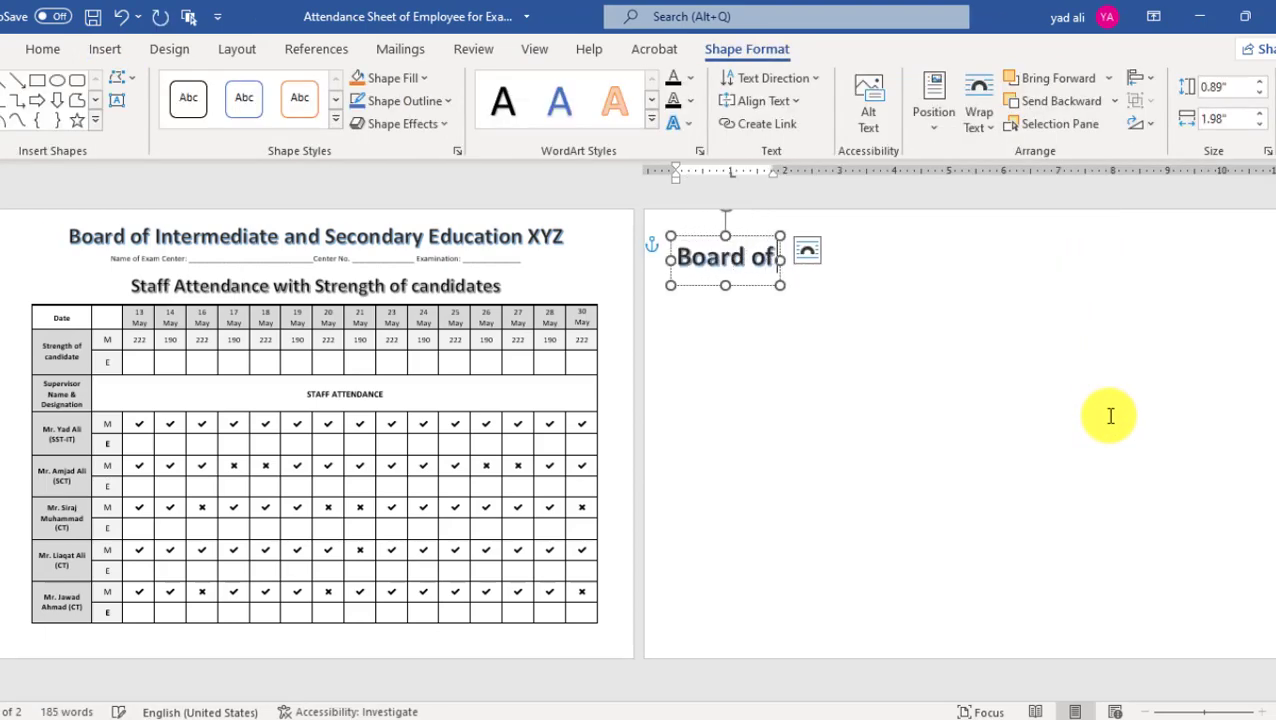
pyautogui.write(' Intermediate and Se')
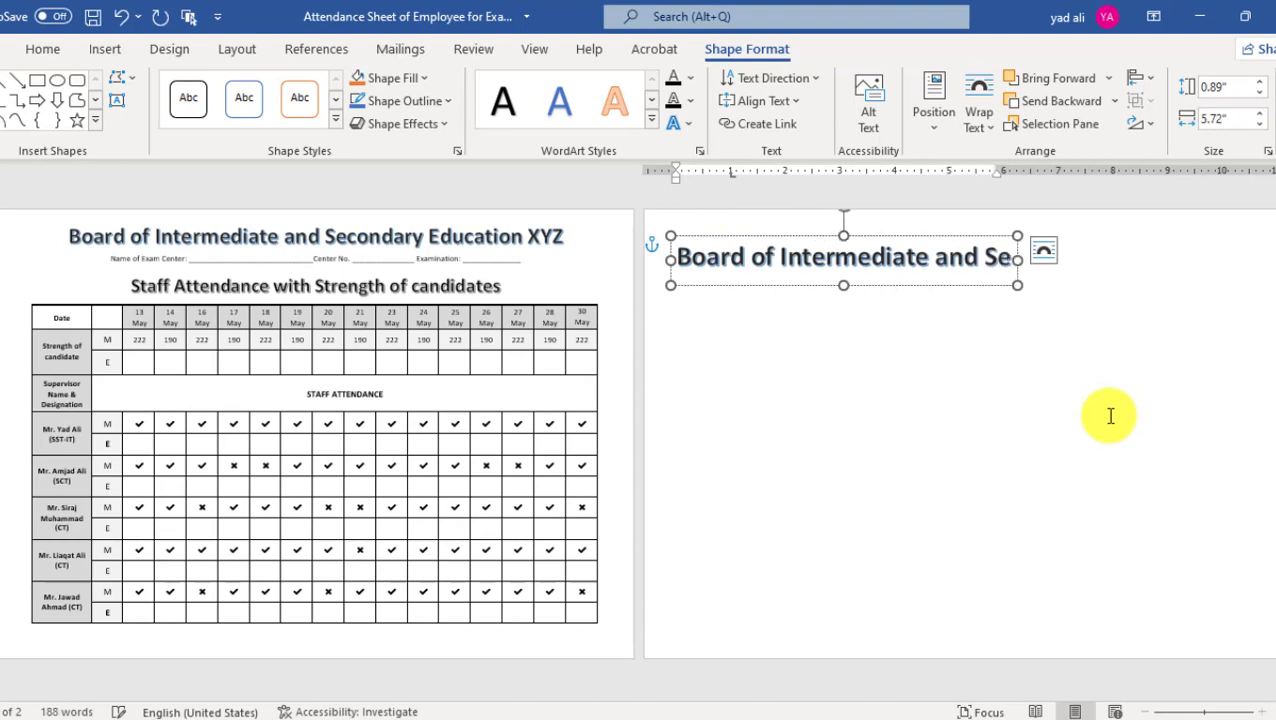
pyautogui.write('condary Education')
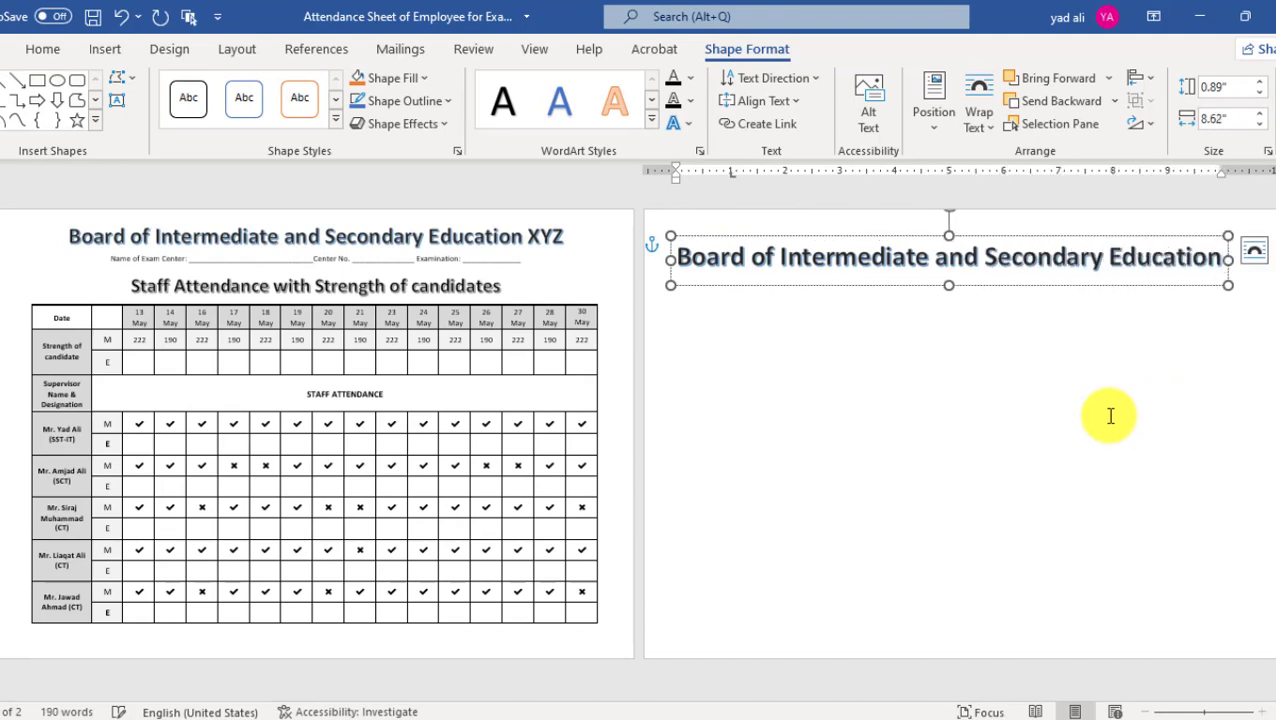
pyautogui.write(' XYZ')
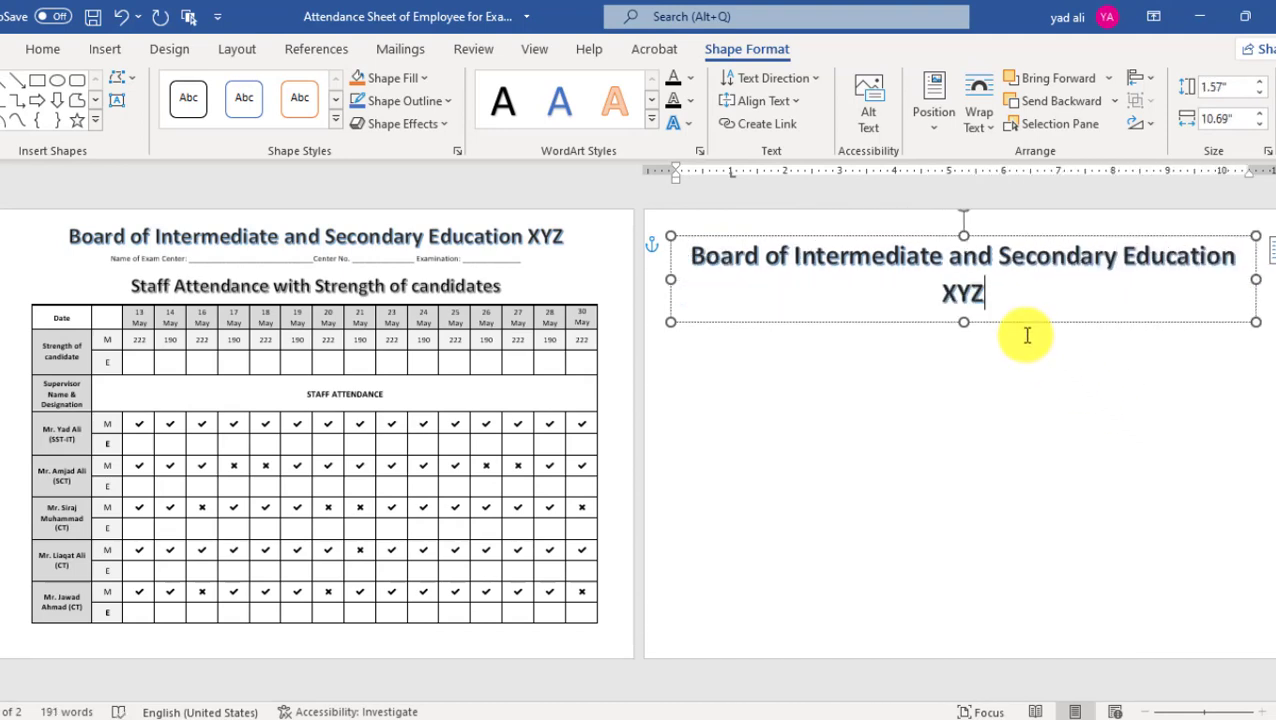
pyautogui.click(922, 238)
pyautogui.click(43, 49)
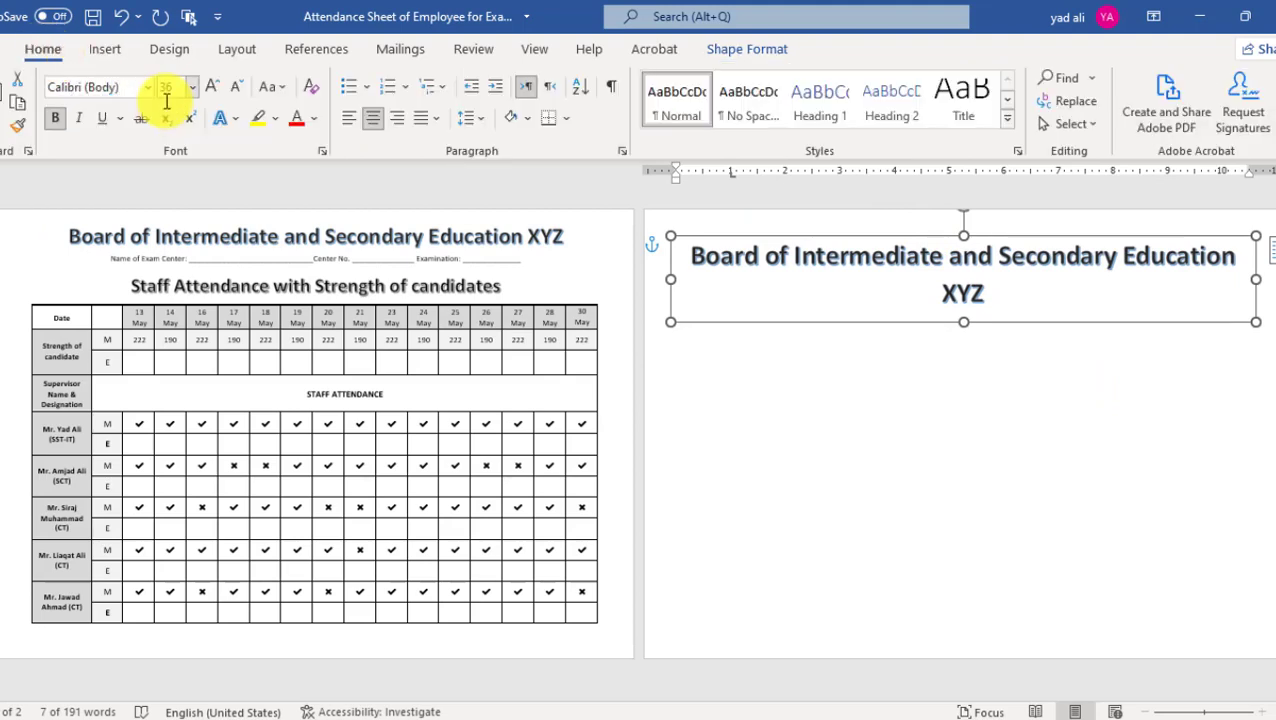
# - Resize the page 2 WordArt title to 30, move it top centre, and centre the line below
pyautogui.click(275, 238)
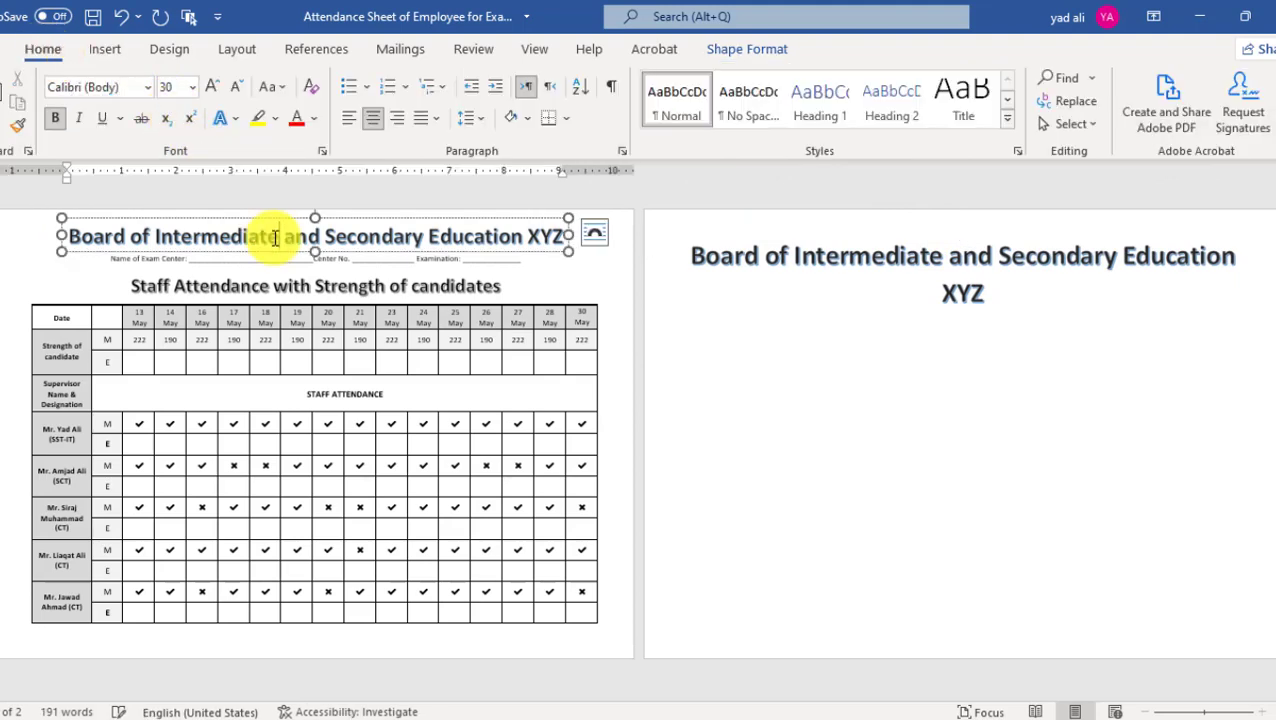
pyautogui.click(828, 246)
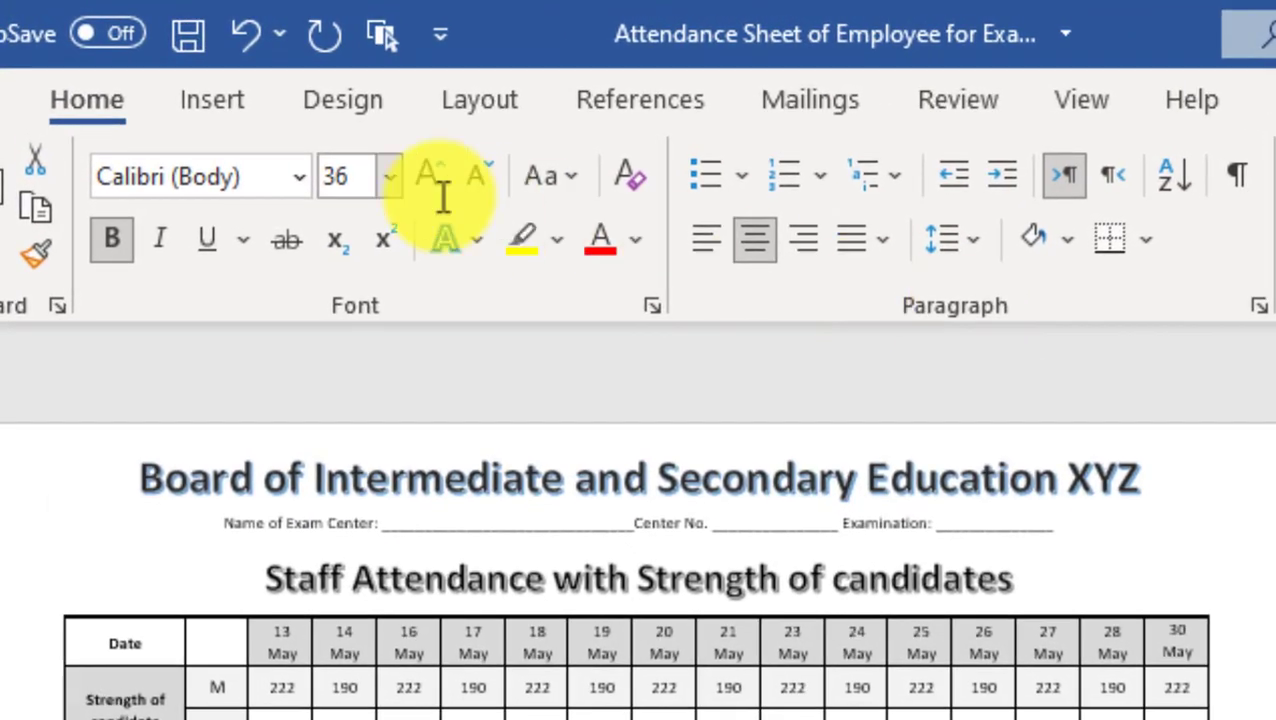
pyautogui.click(184, 88)
pyautogui.write('30')
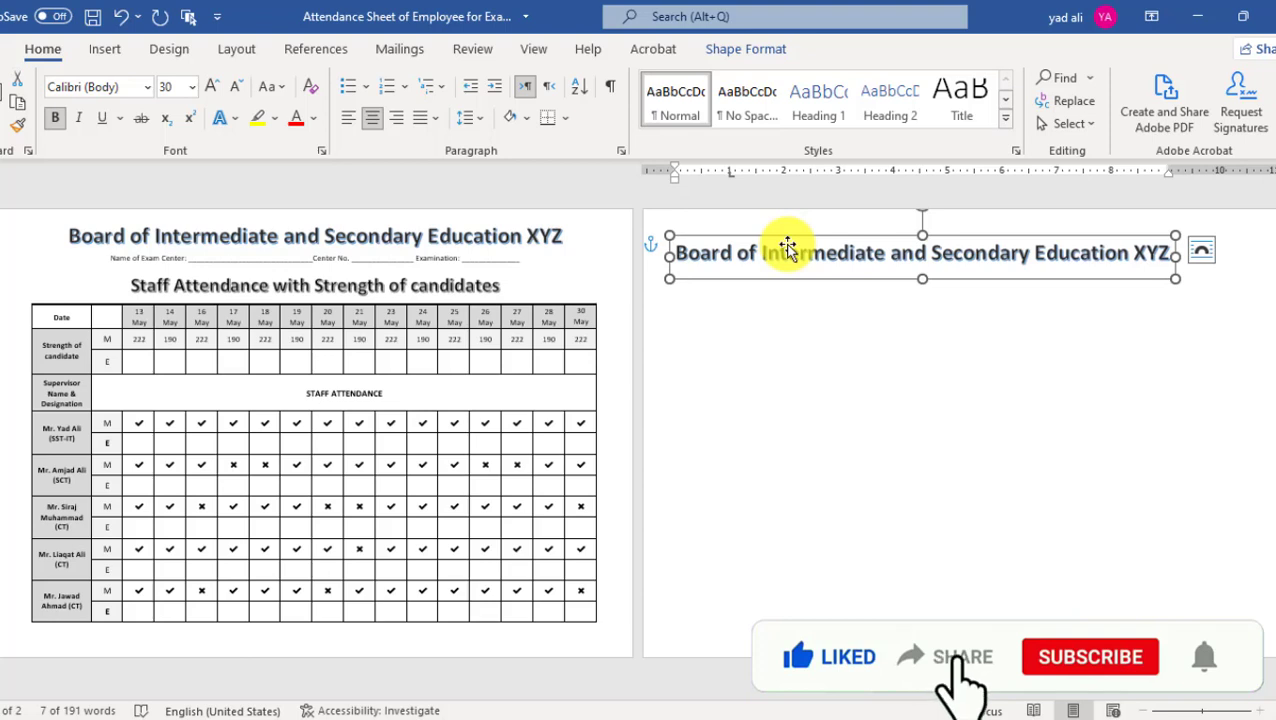
pyautogui.moveTo(788, 248); pyautogui.dragTo(806, 256)
pyautogui.click(846, 300)
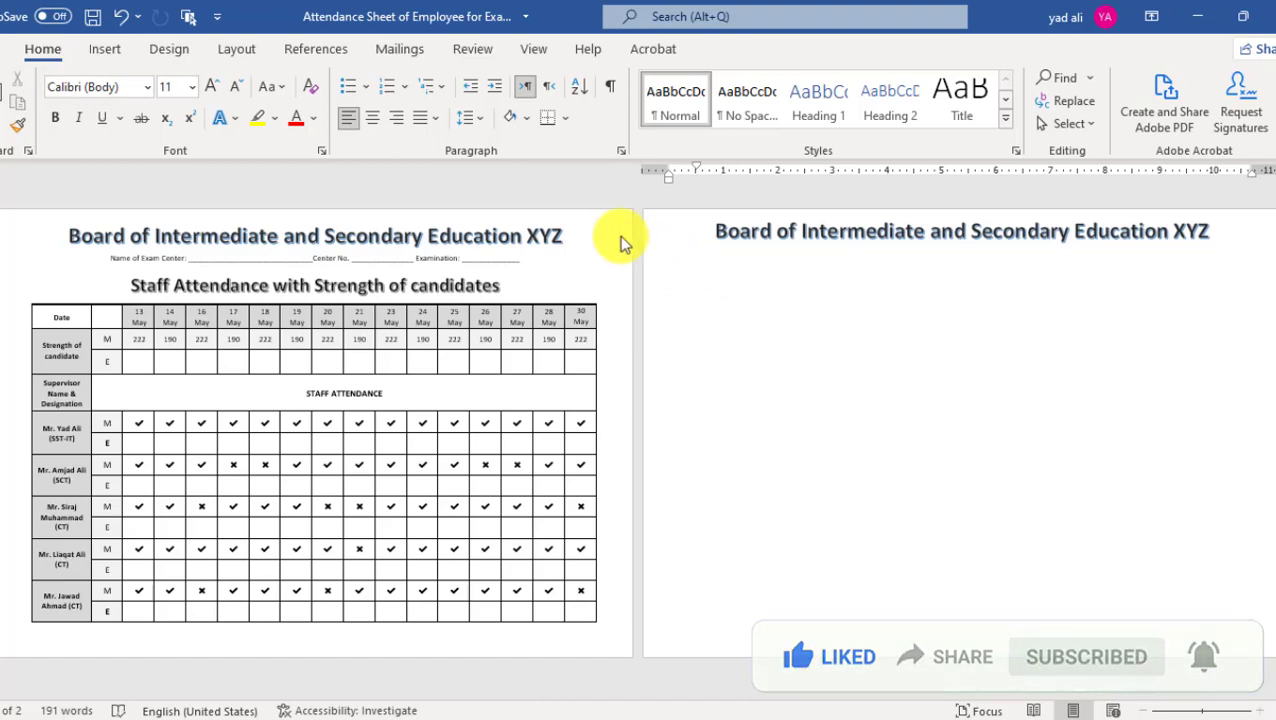
pyautogui.click(372, 117)
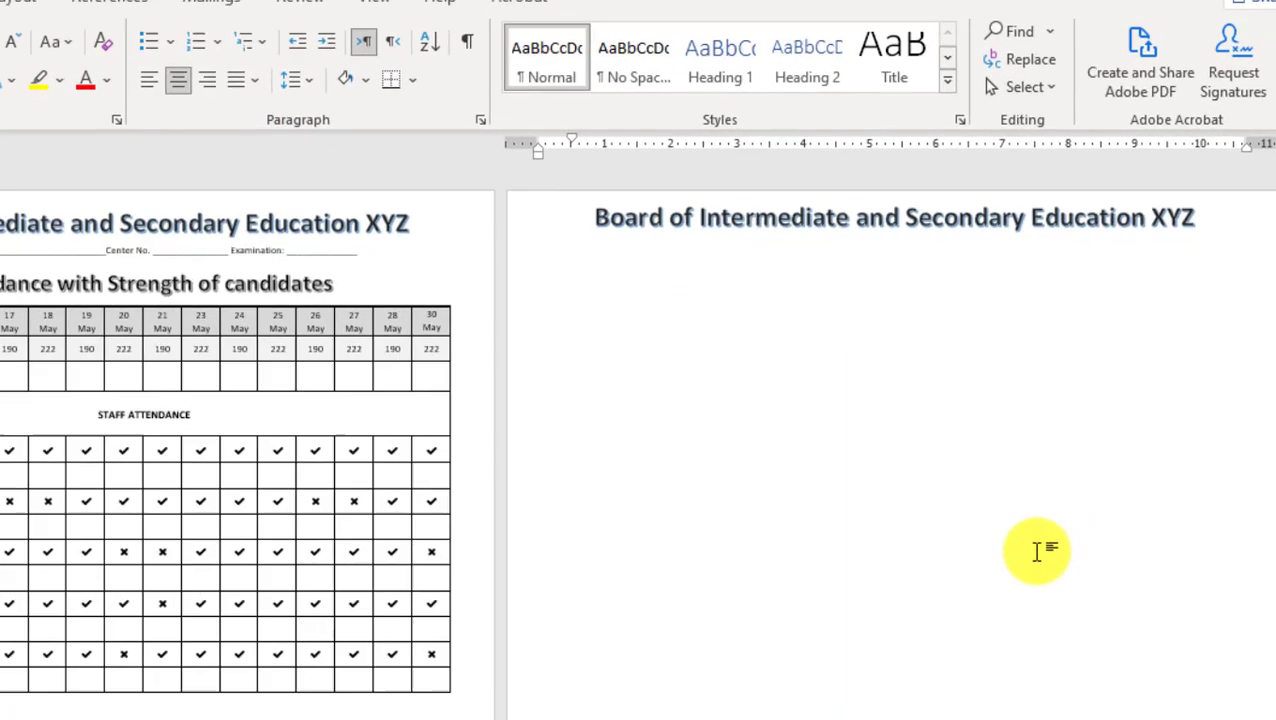
# - Type the 'Name of Exam Center', 'center No.' and Examination blank line on page 2
pyautogui.write('Name of Exam Center: ')
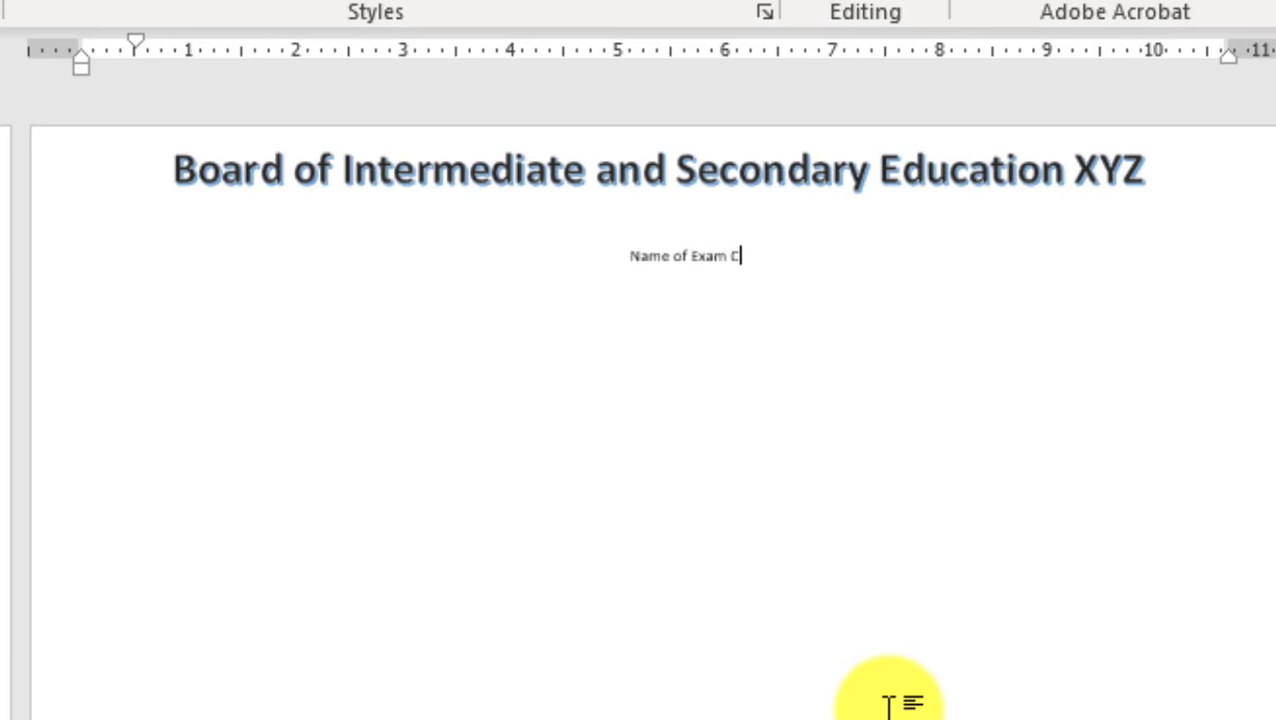
pyautogui.write('_______________________________ center No')
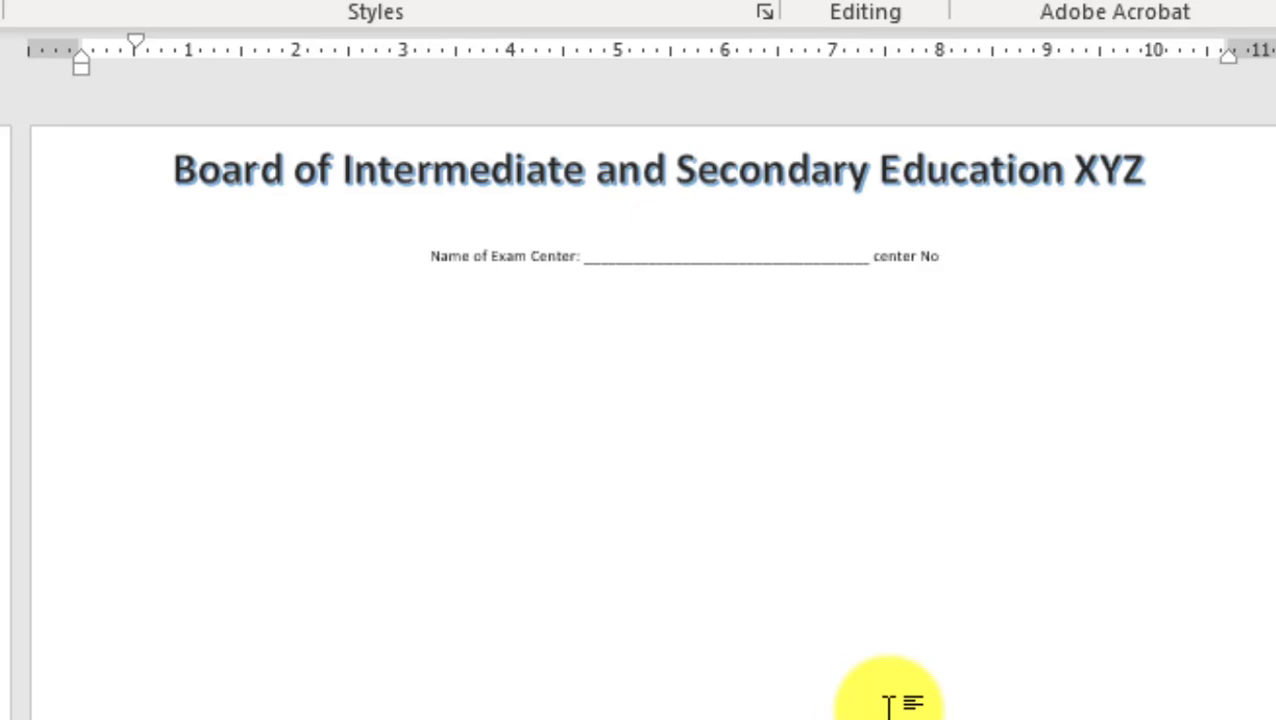
pyautogui.write('________________ center No.___________________________')
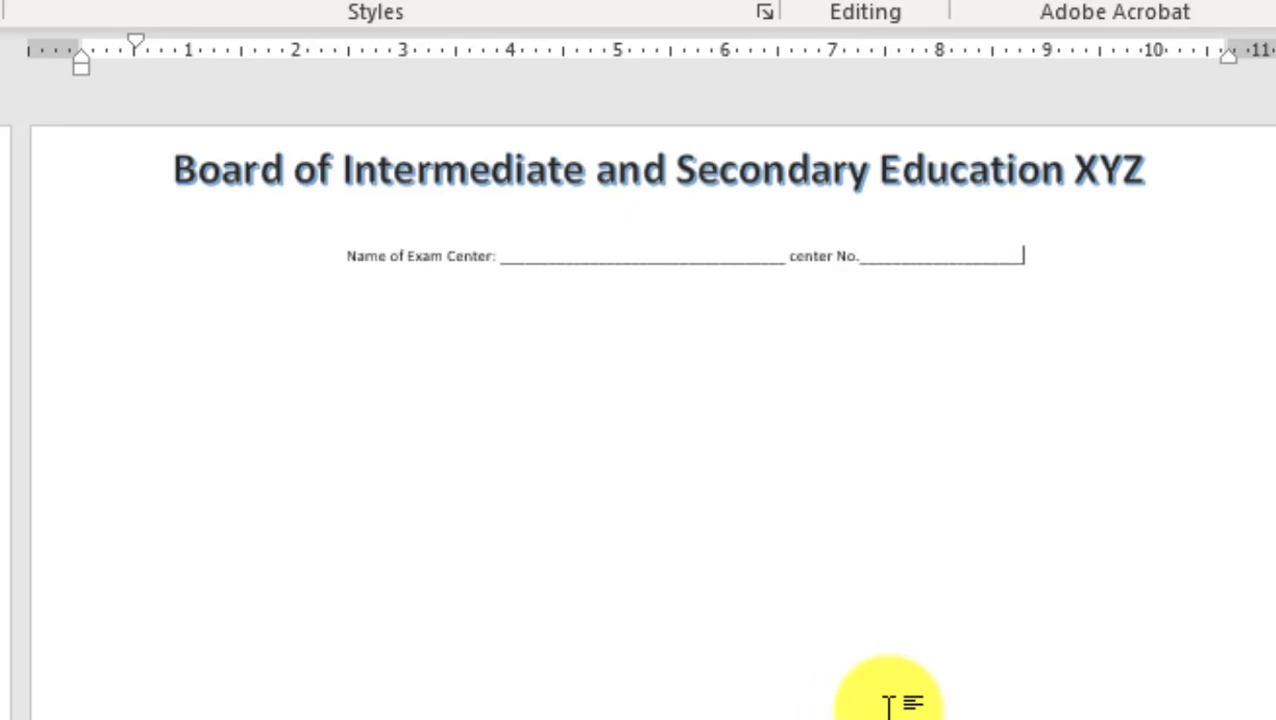
pyautogui.write('  Examination: __')
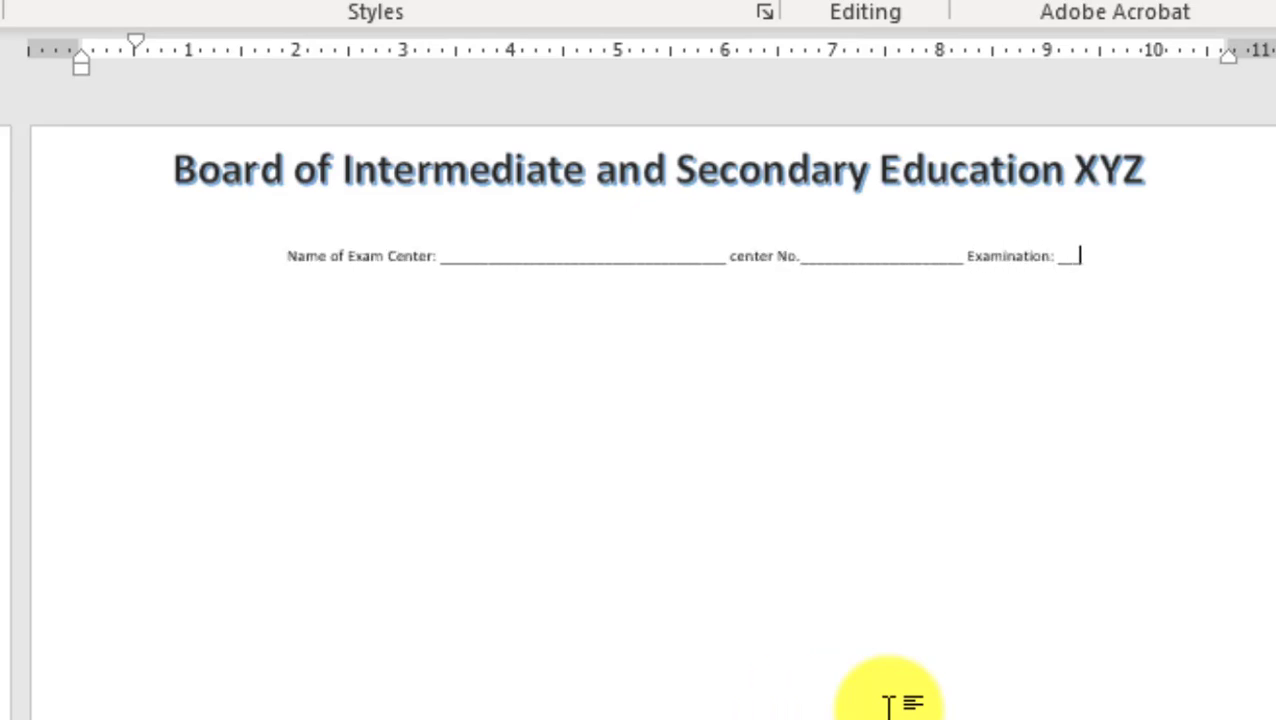
pyautogui.write('________________')
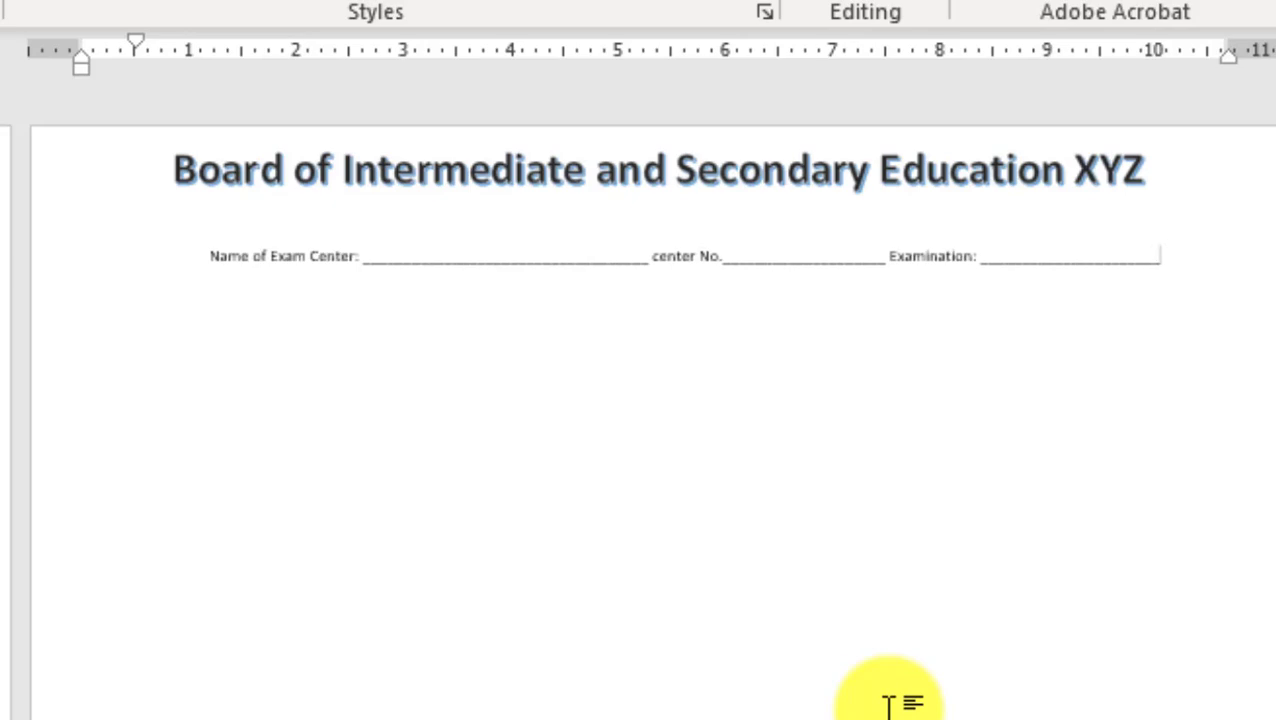
pyautogui.write('_____________')
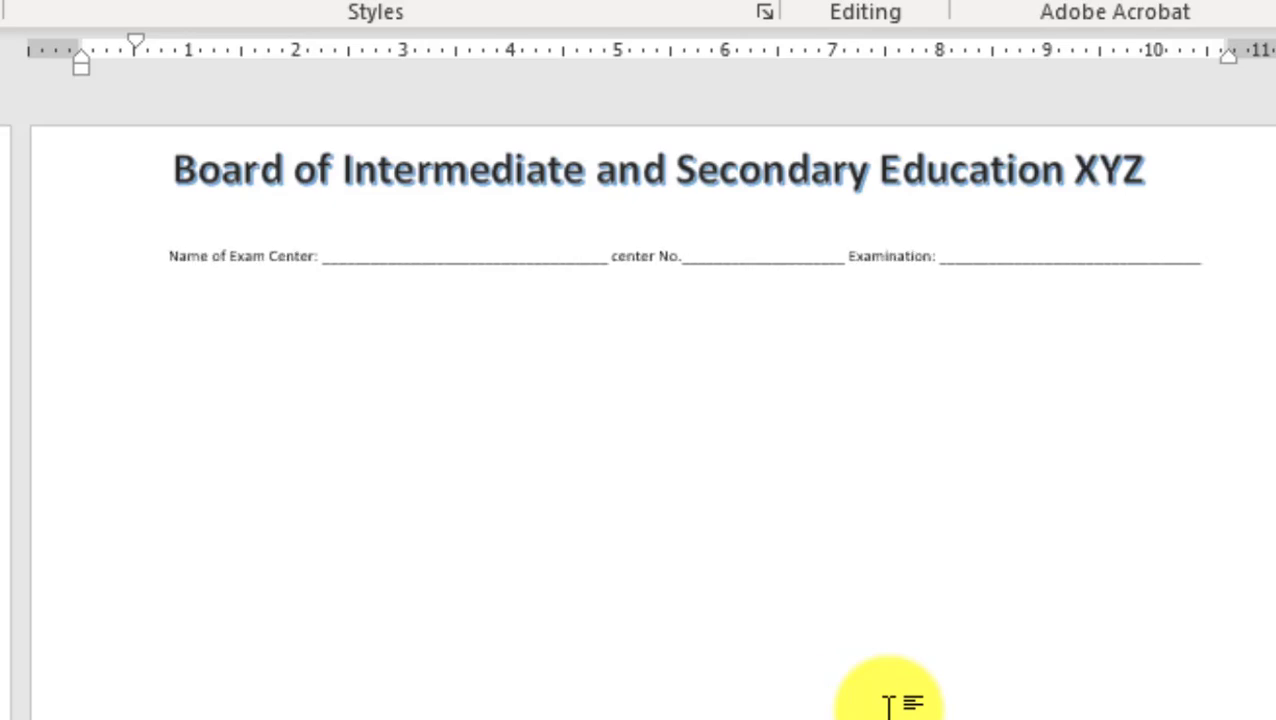
pyautogui.click(622, 172)
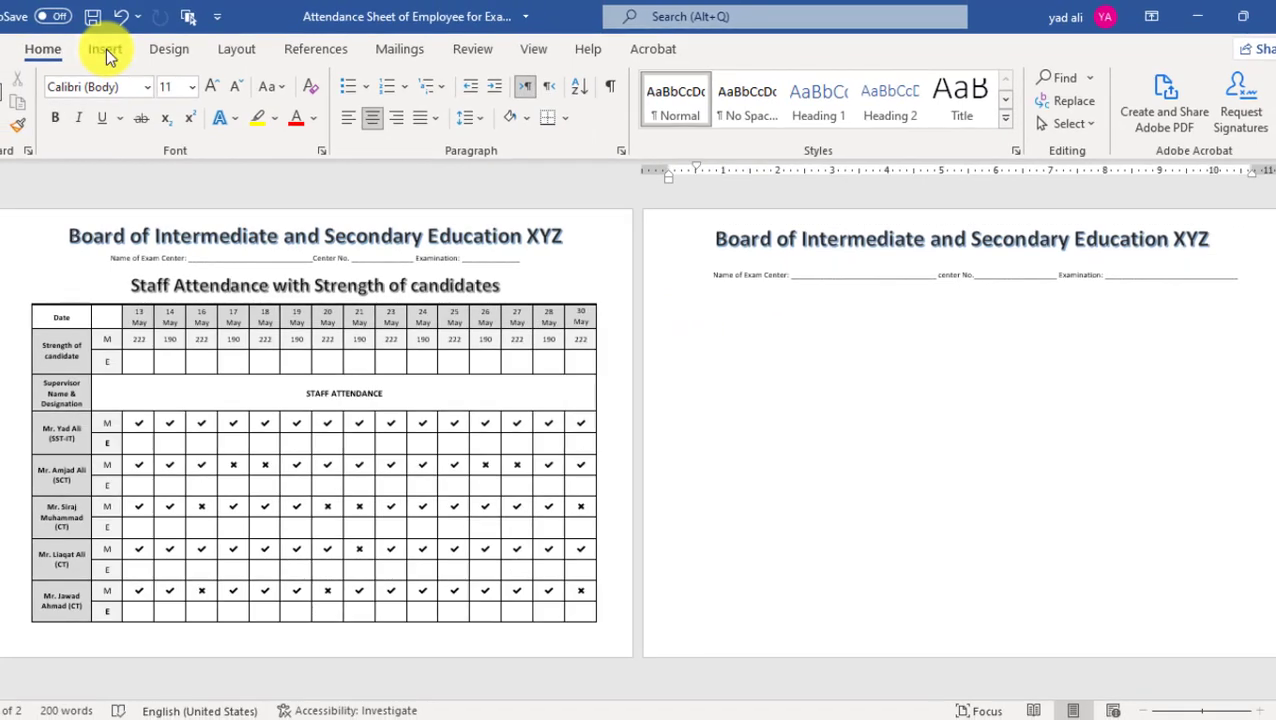
# - Add a centred WordArt typed 'Satff Attendance with Strenght of' below the exam-center line
pyautogui.click(106, 52)
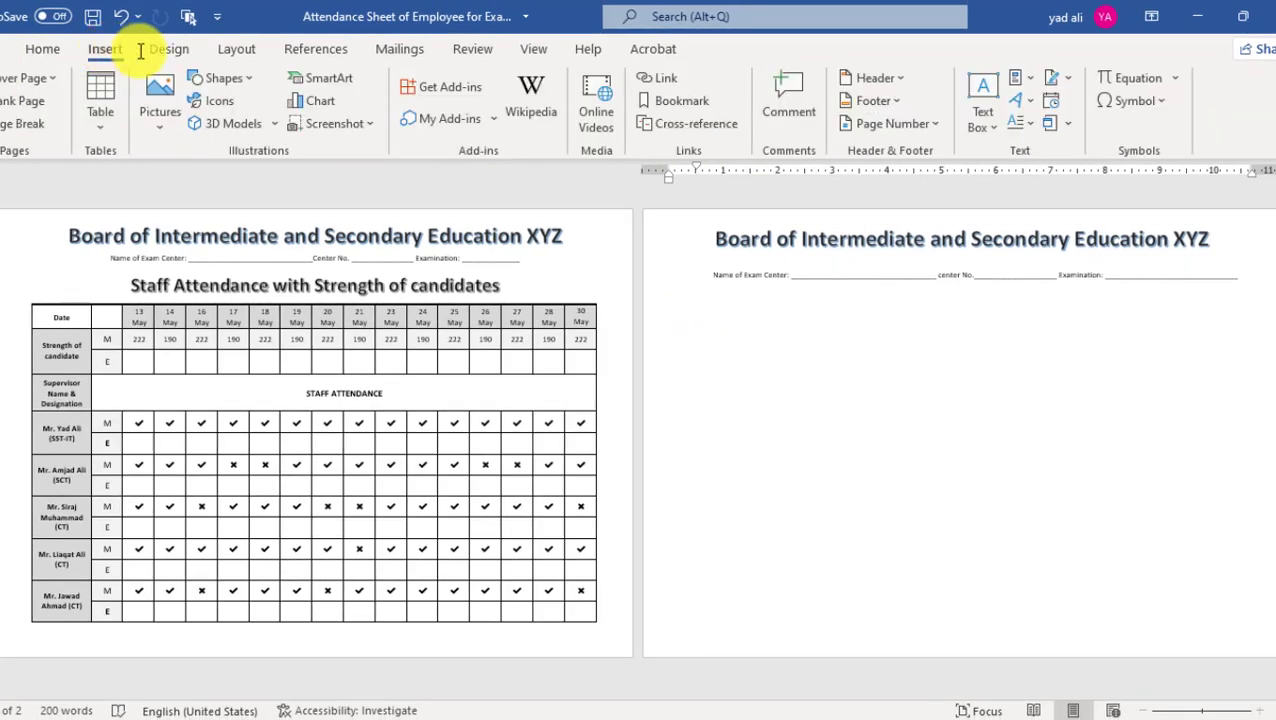
pyautogui.click(1030, 103)
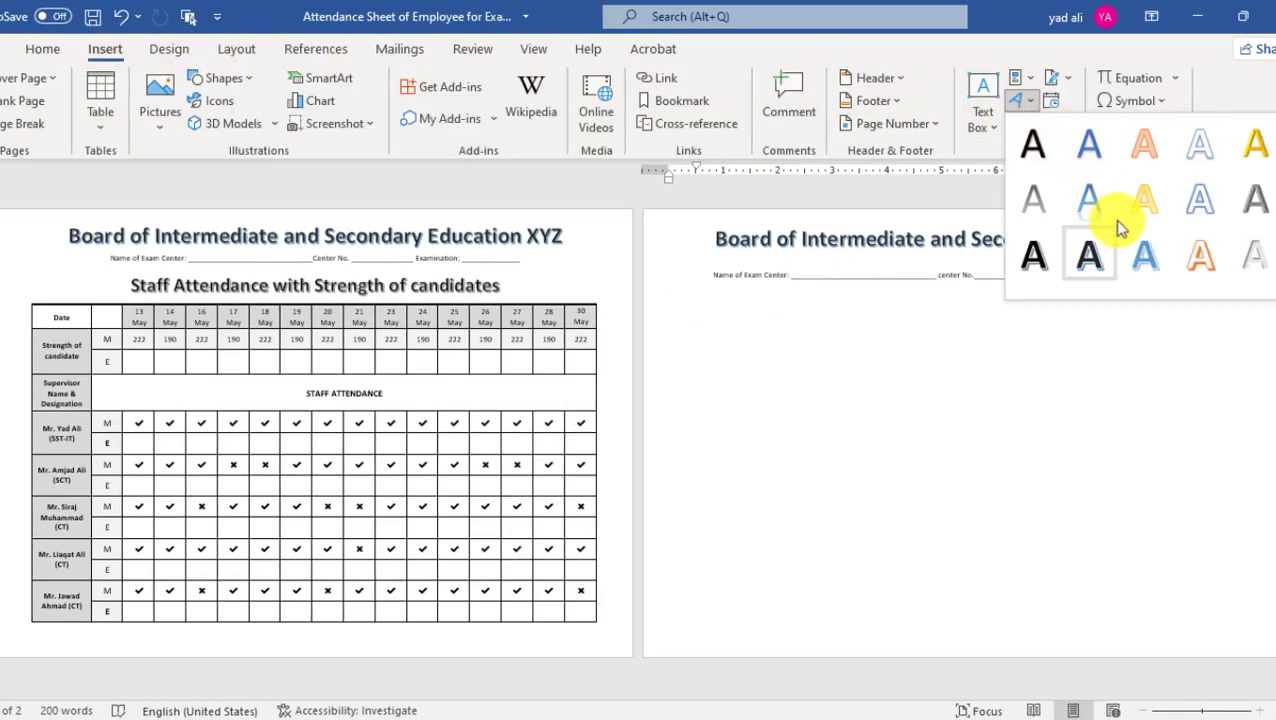
pyautogui.click(1145, 253)
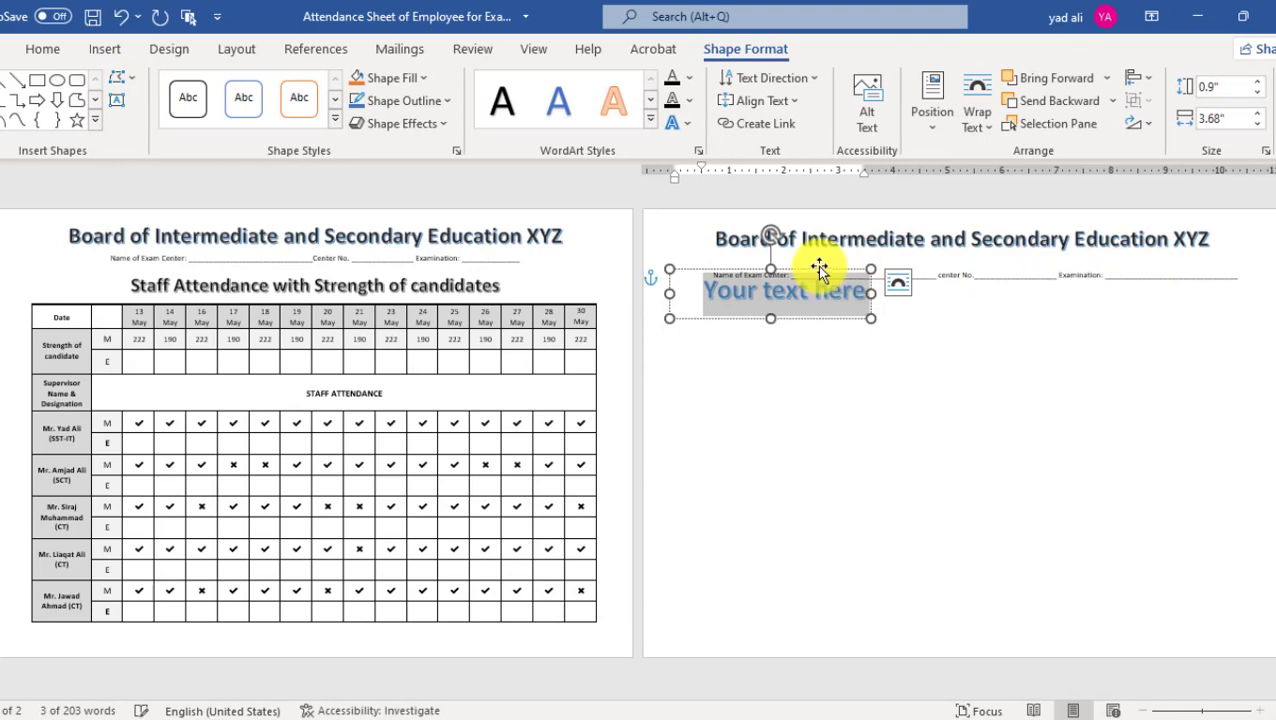
pyautogui.moveTo(838, 268)
pyautogui.mouseDown()
pyautogui.moveTo(928, 298)
pyautogui.moveTo(1018, 278)
pyautogui.mouseUp()
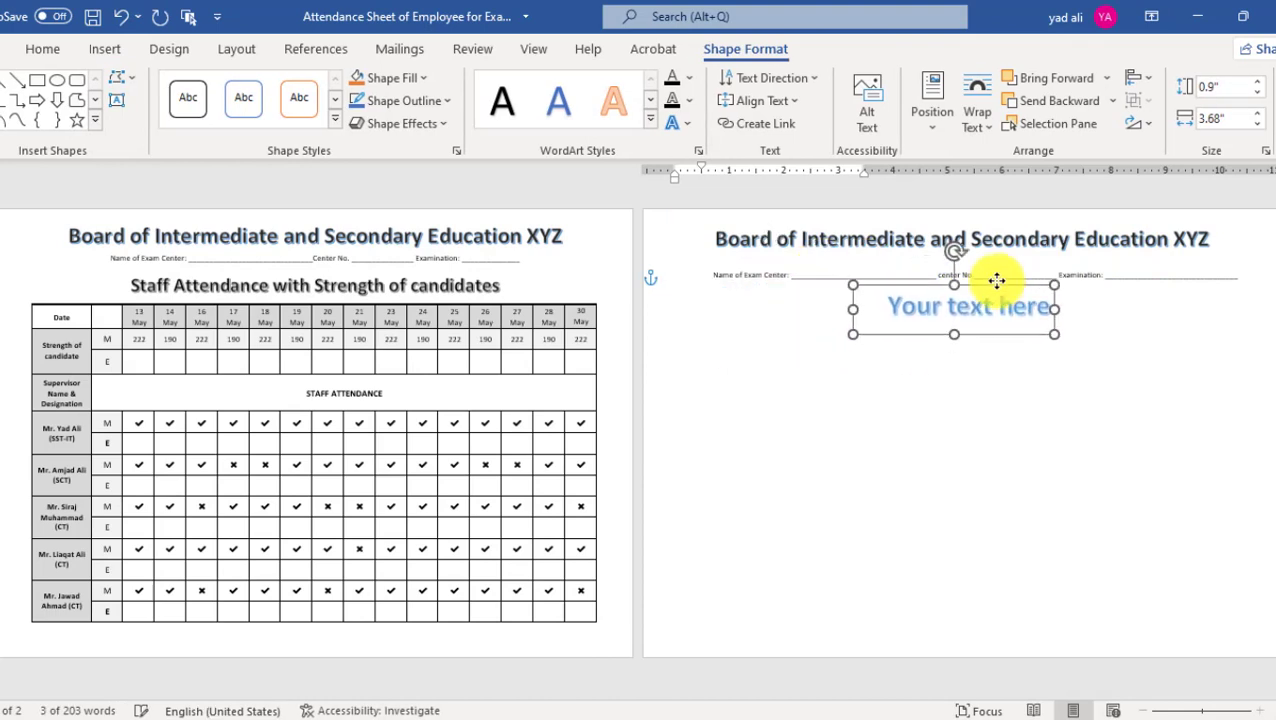
pyautogui.moveTo(880, 304); pyautogui.dragTo(1046, 302)
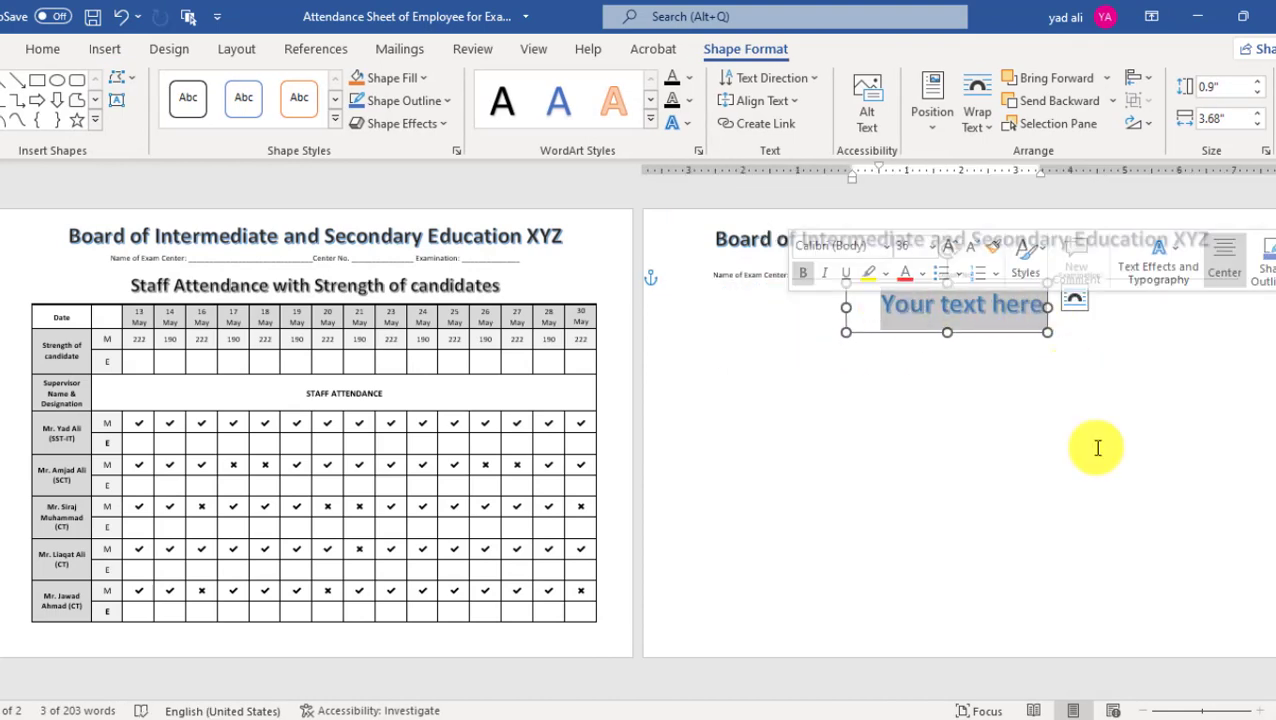
pyautogui.write('Sat')
pyautogui.write('ff A')
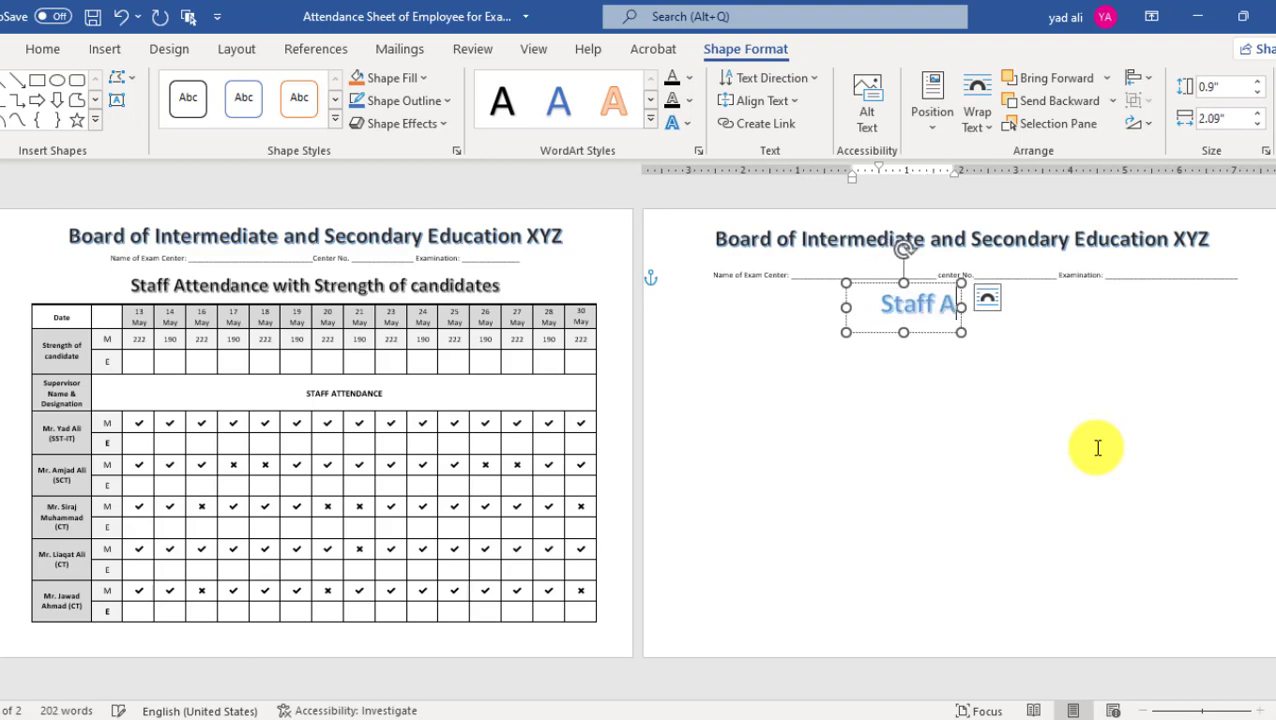
pyautogui.write('ttendance with S')
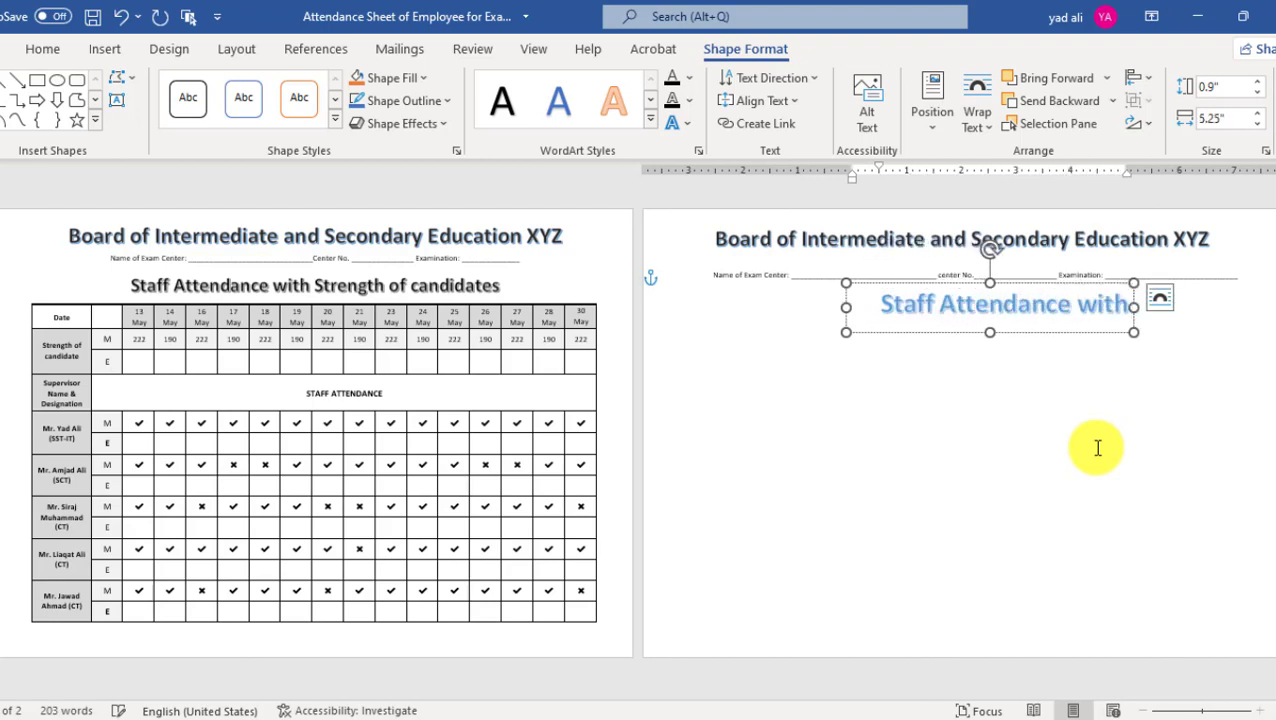
pyautogui.write('trenght')
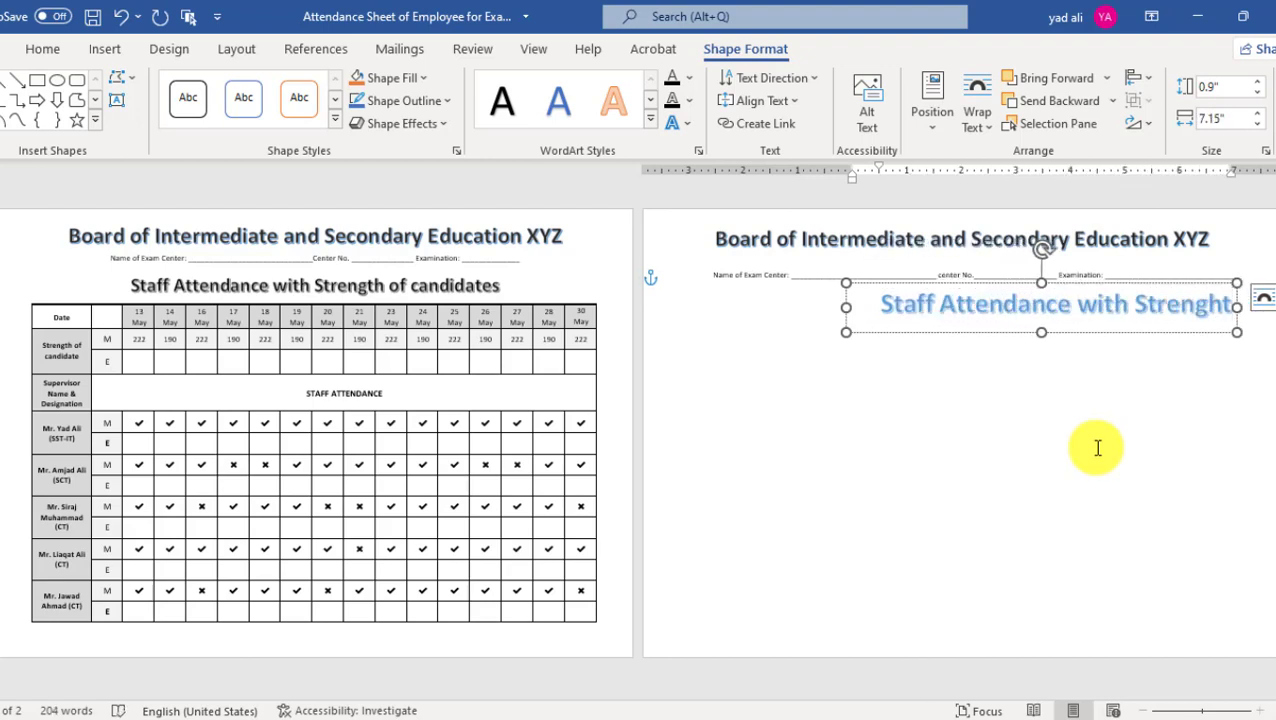
pyautogui.write(' of C')
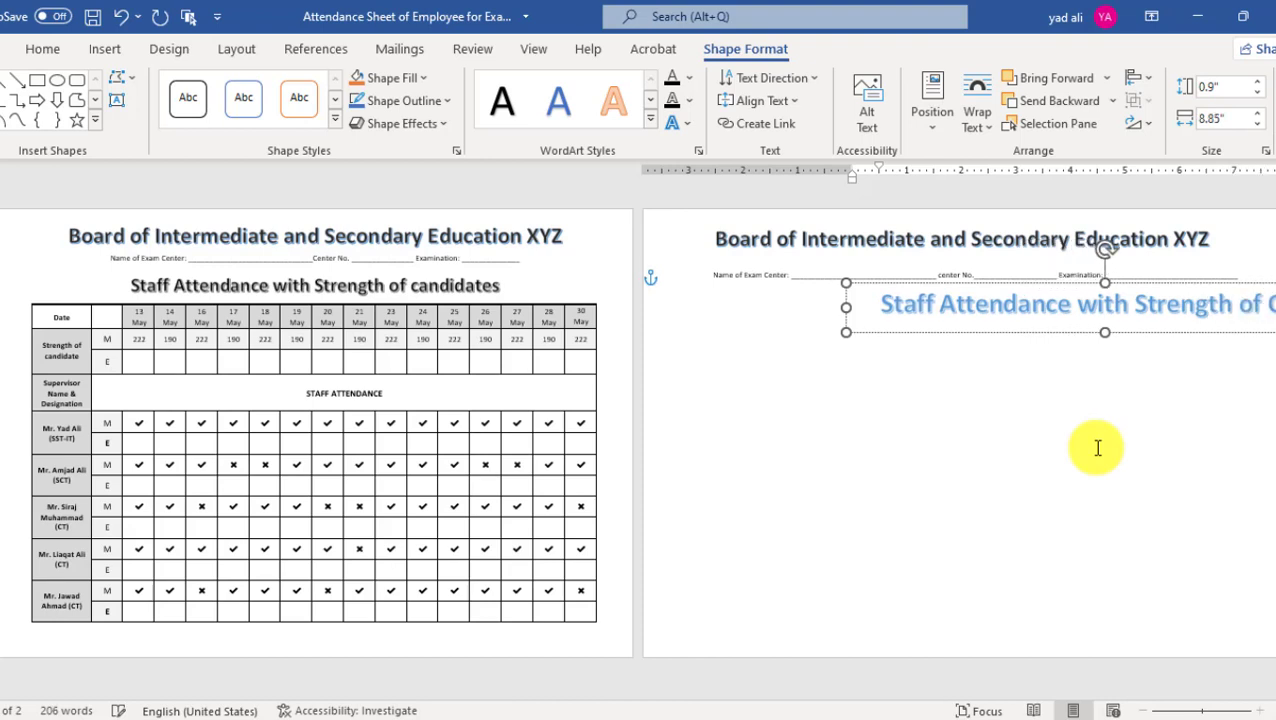
pyautogui.moveTo(960, 333); pyautogui.dragTo(783, 333)
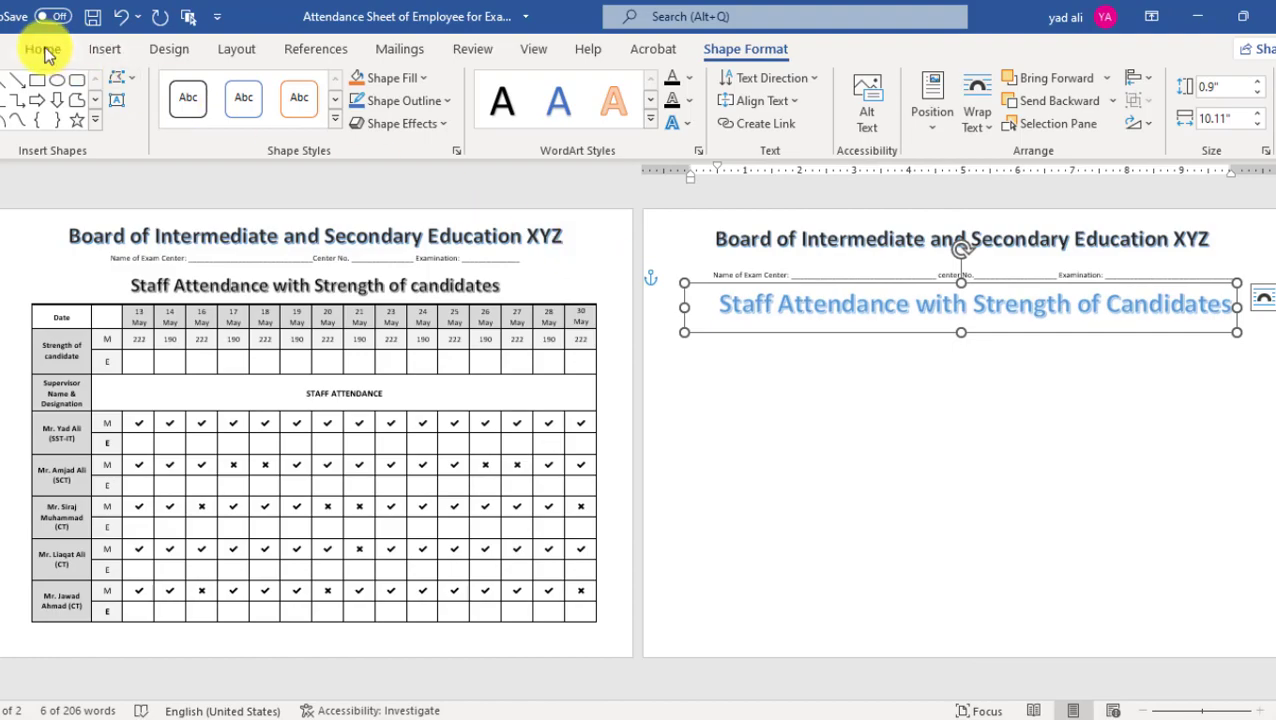
# - Set the Staff Attendance WordArt to 26 pt and centre it horizontally on the page
pyautogui.click(48, 52)
pyautogui.click(168, 86)
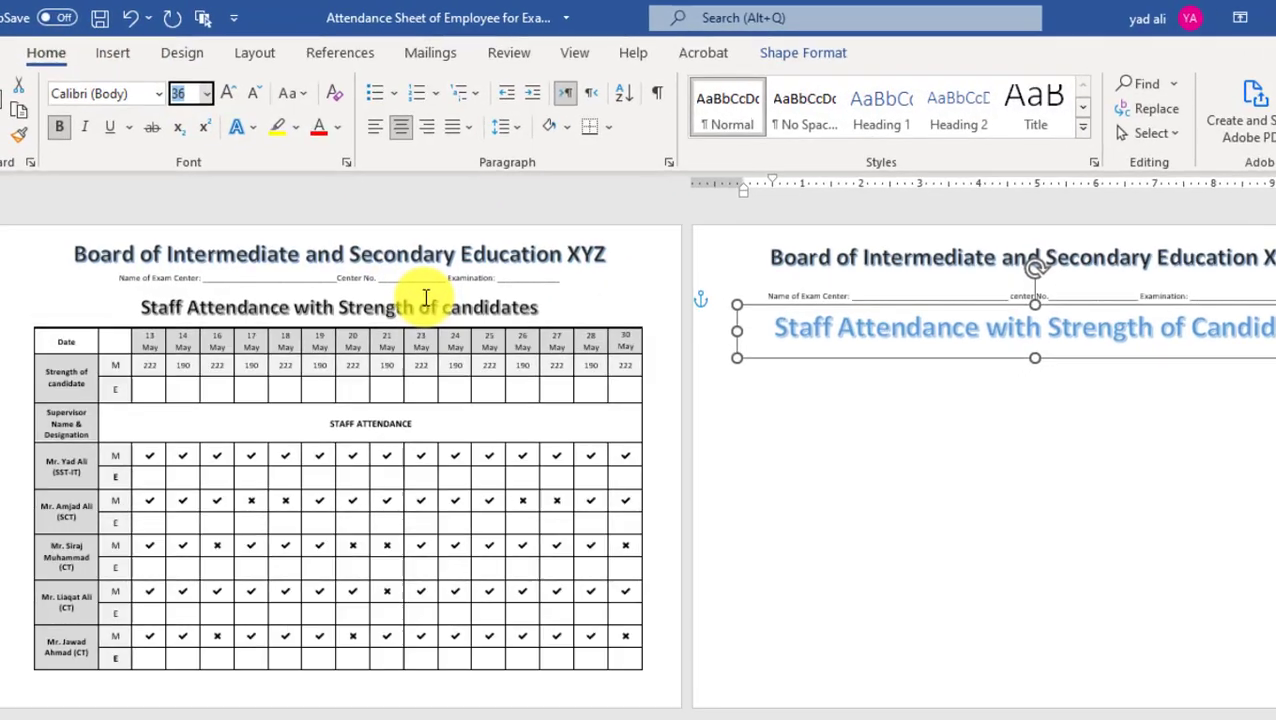
pyautogui.write('30')
pyautogui.press('Return')
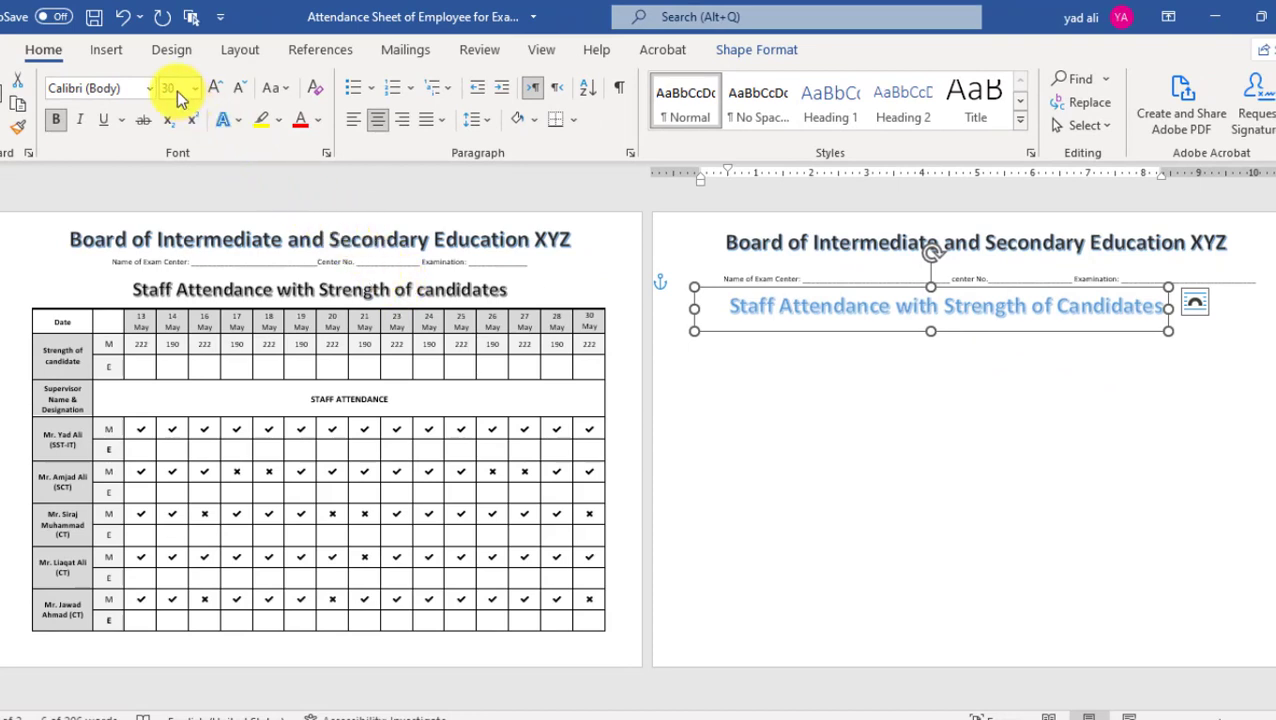
pyautogui.press('Return')
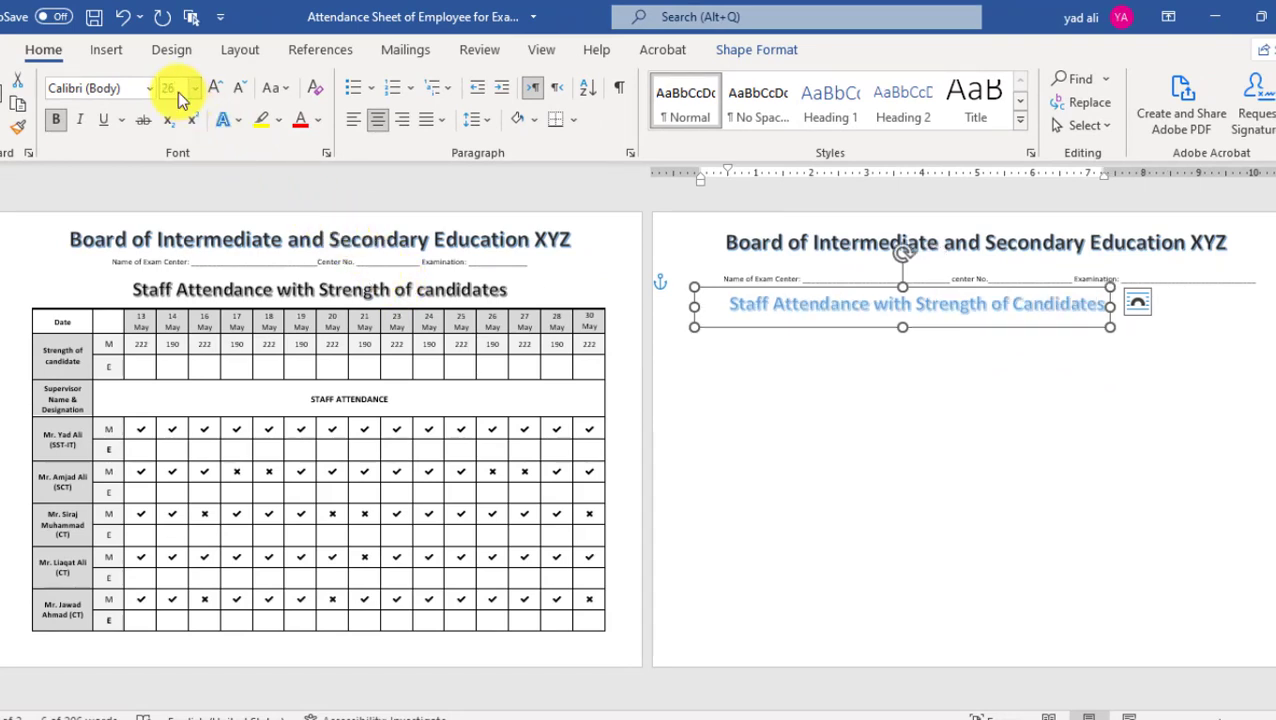
pyautogui.moveTo(926, 333); pyautogui.dragTo(1007, 330)
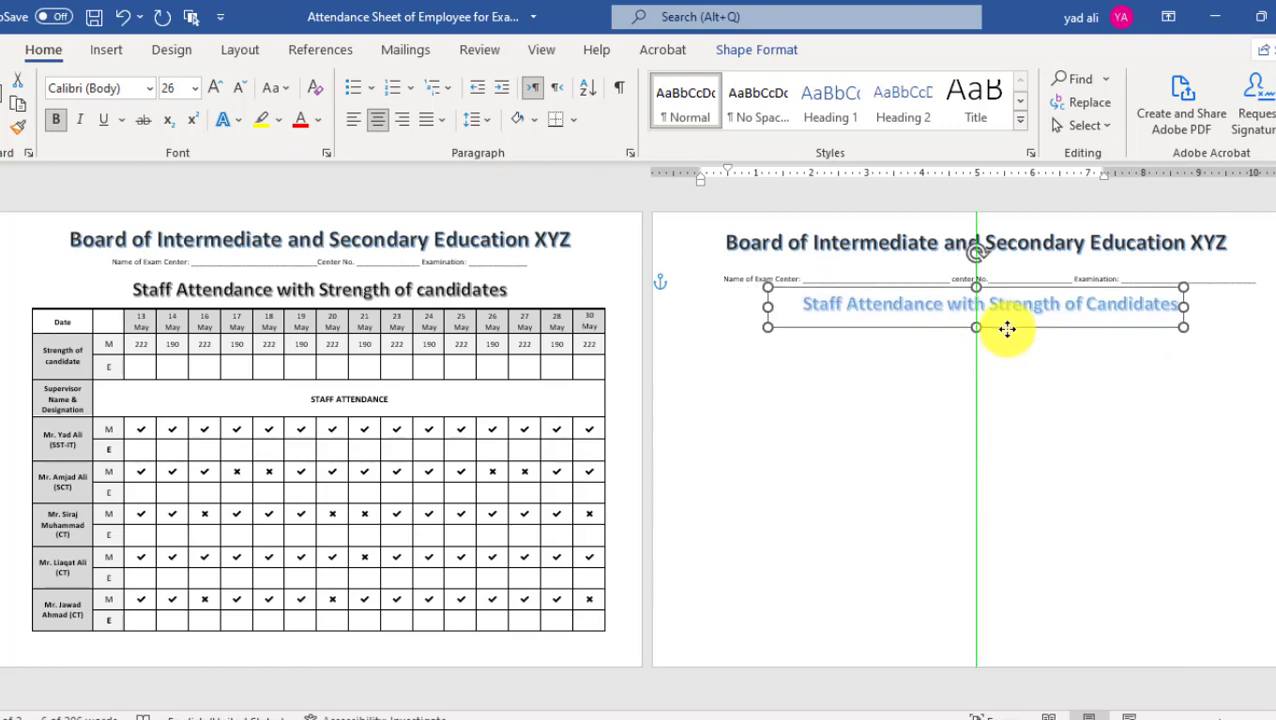
pyautogui.click(1030, 388)
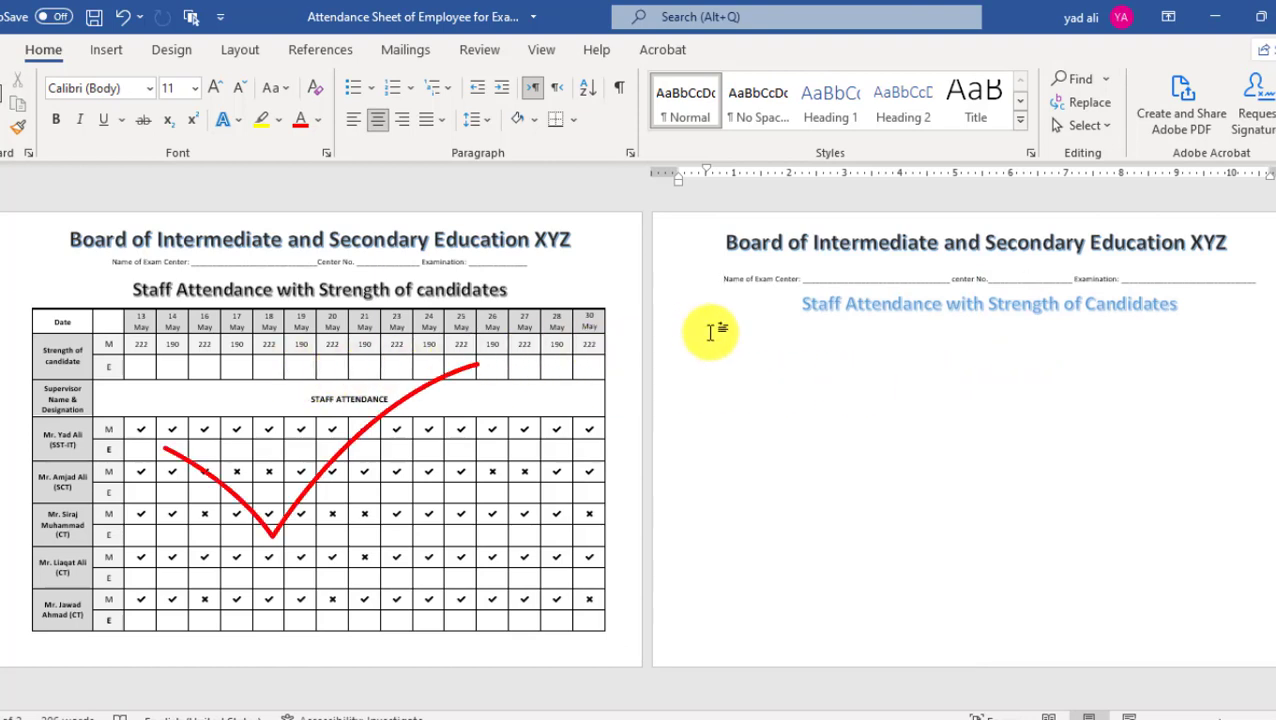
# - Insert an 18-column, 12-row table below the Staff Attendance heading on page 2
pyautogui.click(108, 52)
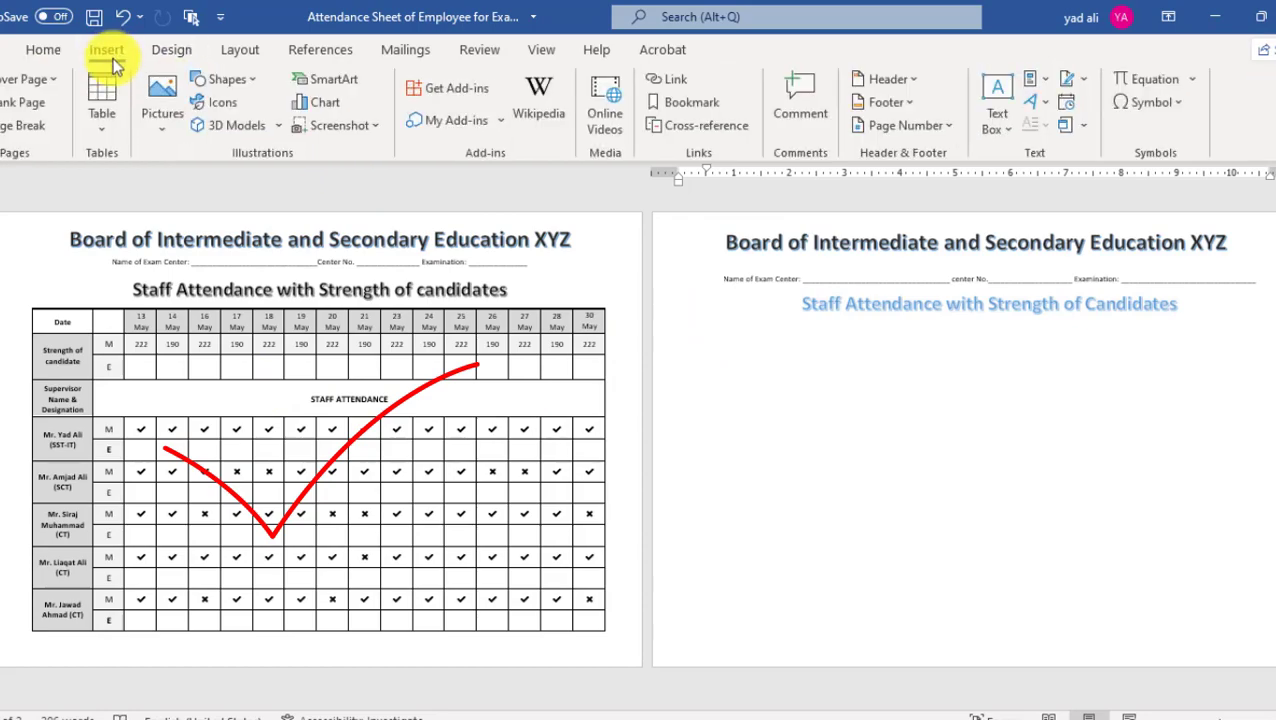
pyautogui.click(111, 124)
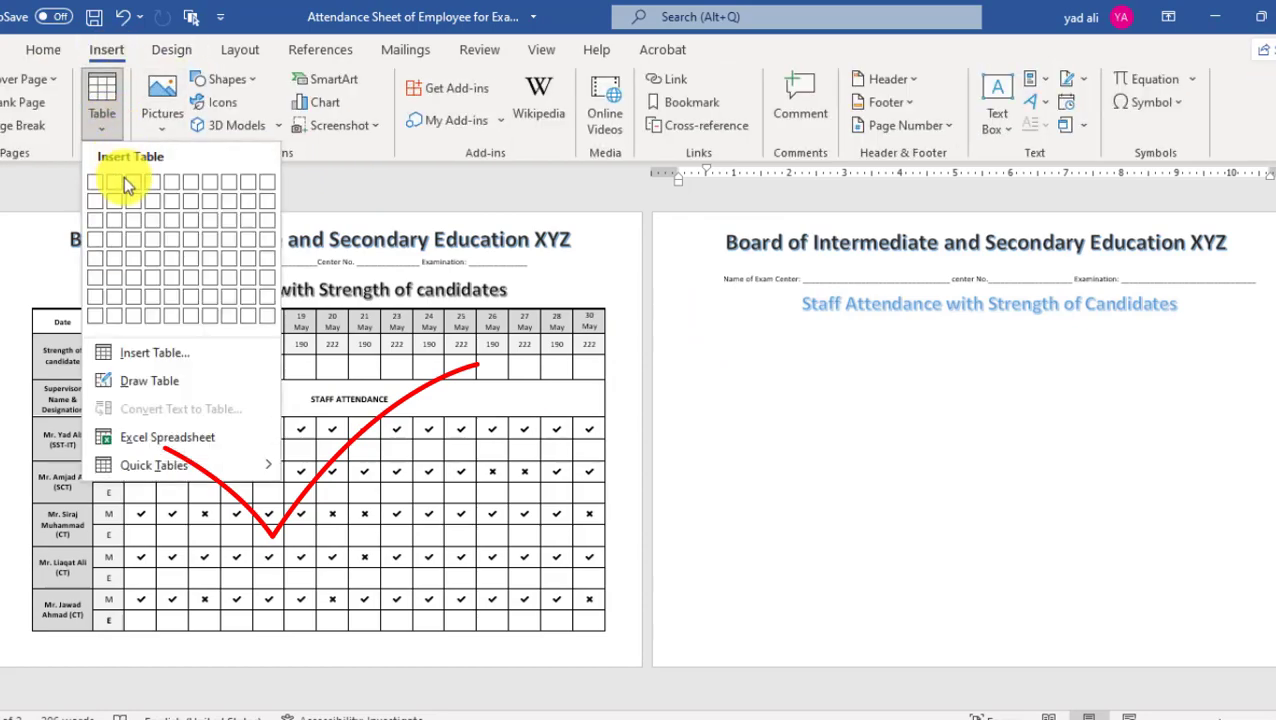
pyautogui.click(150, 353)
pyautogui.write('18')
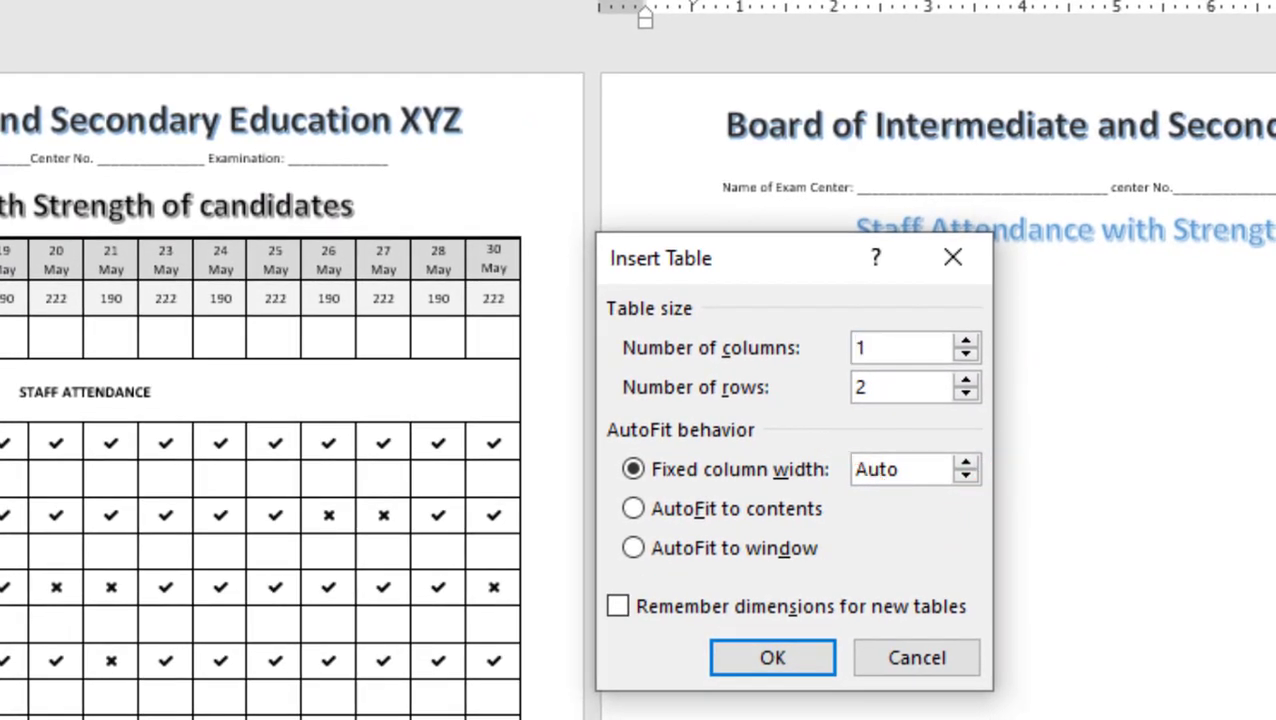
pyautogui.moveTo(884, 388); pyautogui.dragTo(825, 383)
pyautogui.write('12')
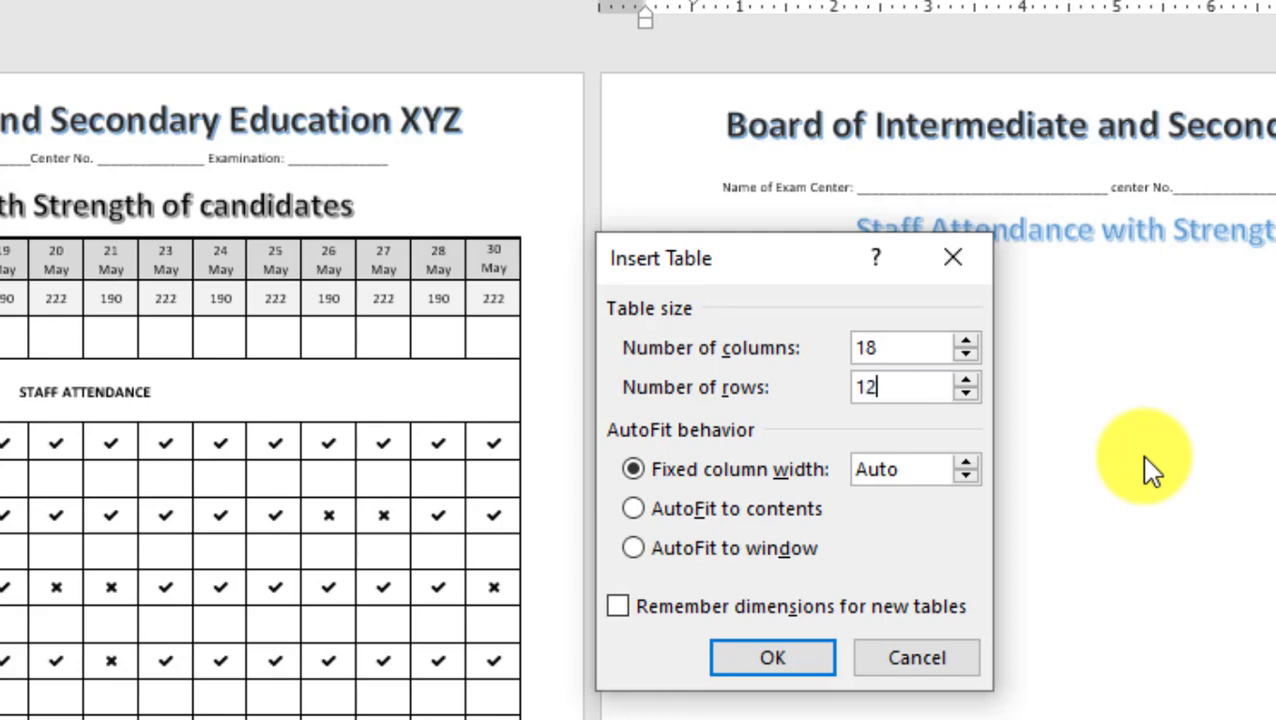
pyautogui.press('Return')
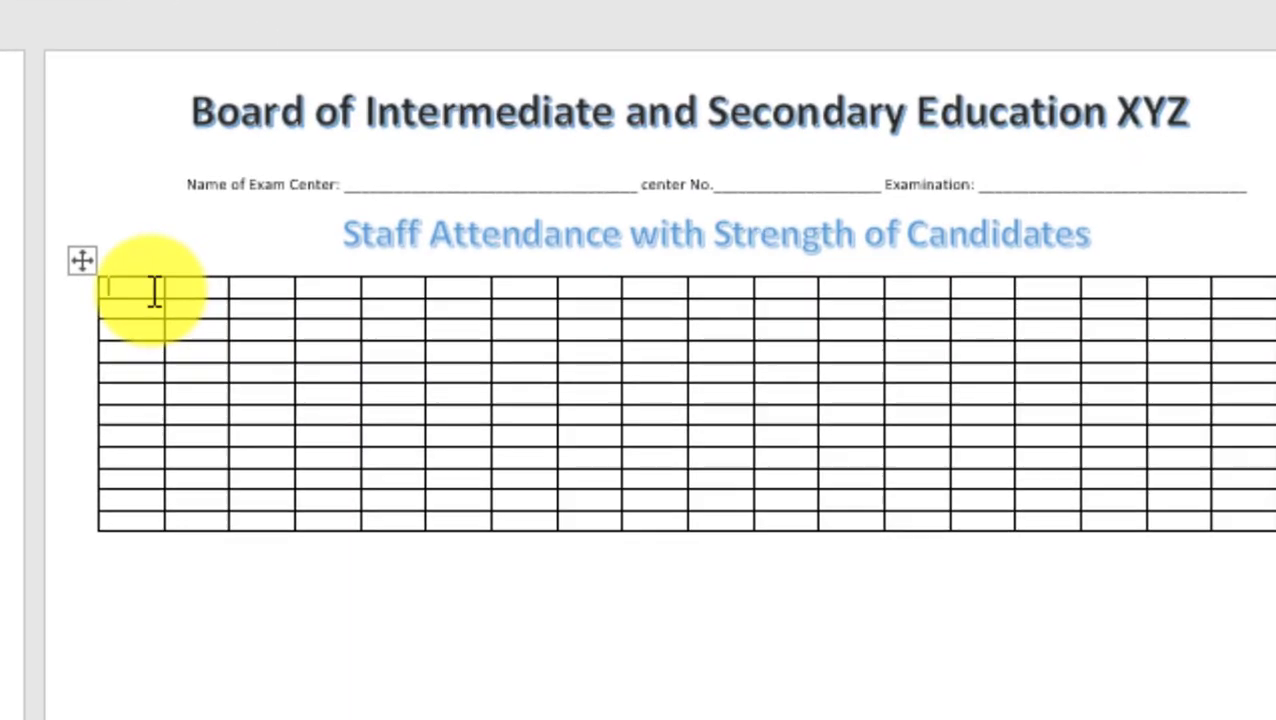
# - Merge the first three top-row cells to hold the Date label
pyautogui.moveTo(676, 325); pyautogui.dragTo(735, 326)
pyautogui.moveTo(222, 290); pyautogui.dragTo(256, 296)
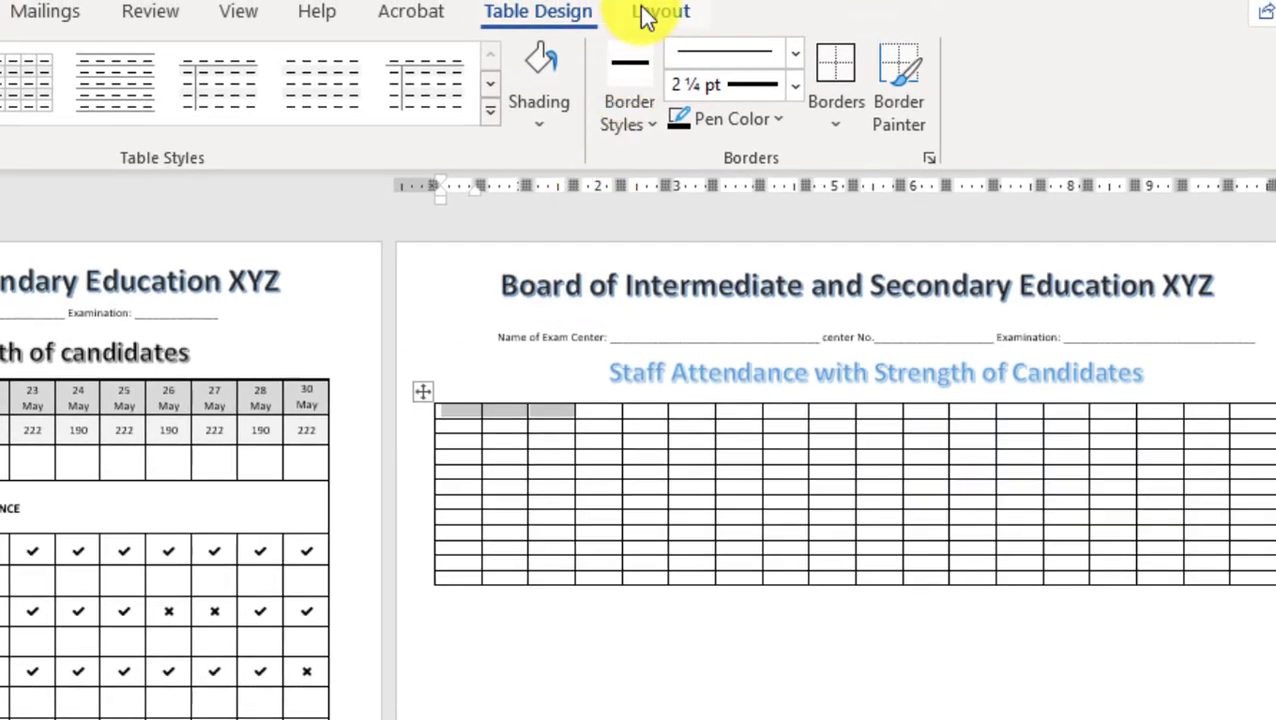
pyautogui.click(645, 15)
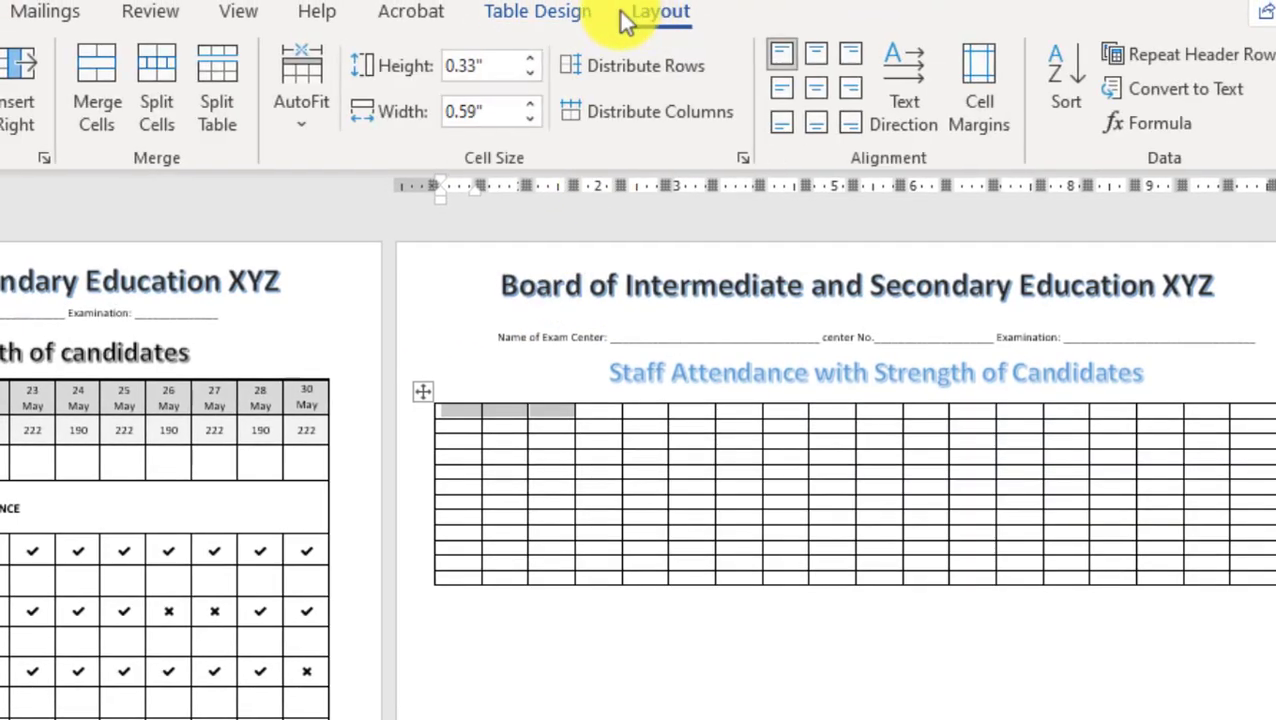
pyautogui.click(110, 100)
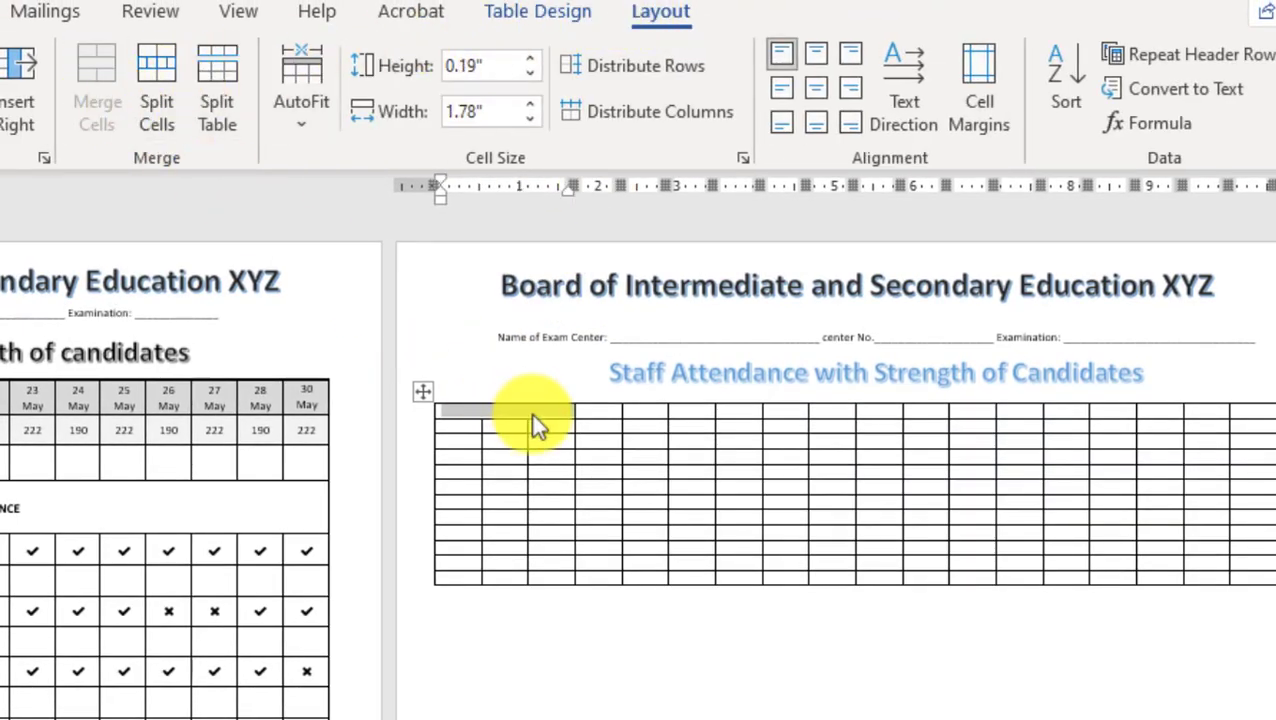
pyautogui.click(531, 414)
pyautogui.write('Date')
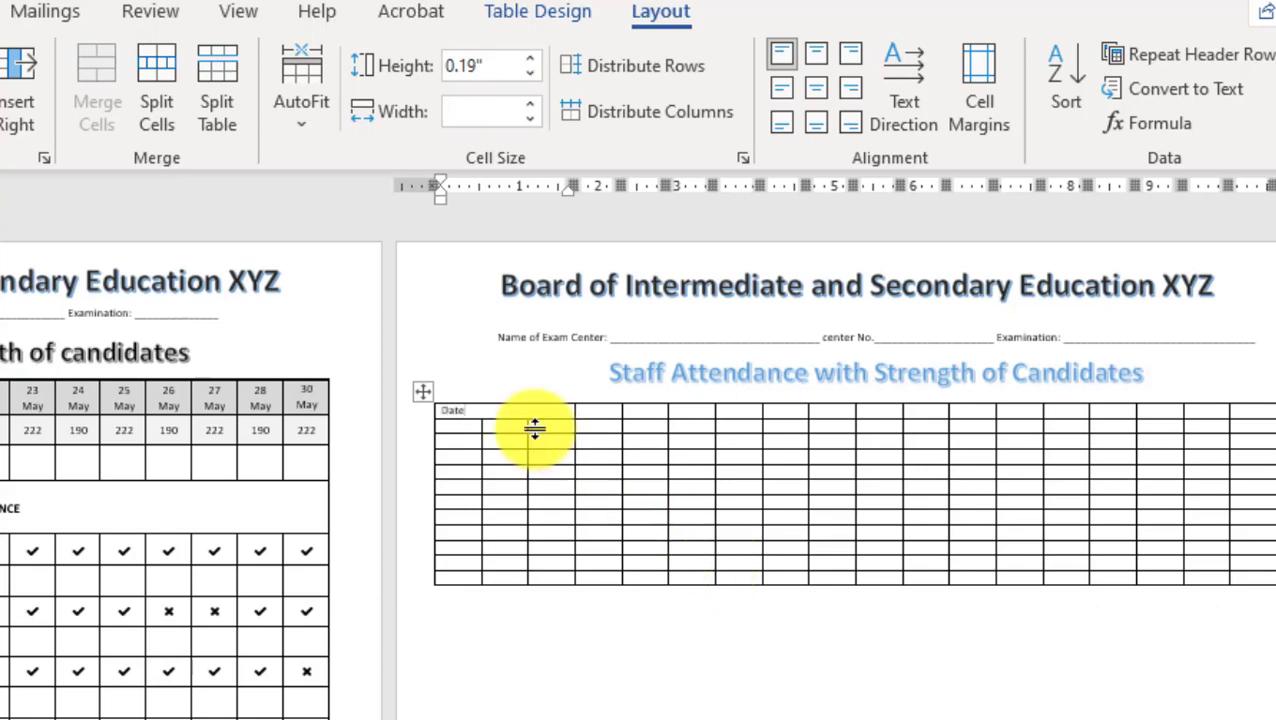
# - Merge the first second-row cells and type the Strength of Candidates label
pyautogui.moveTo(450, 432); pyautogui.dragTo(538, 437)
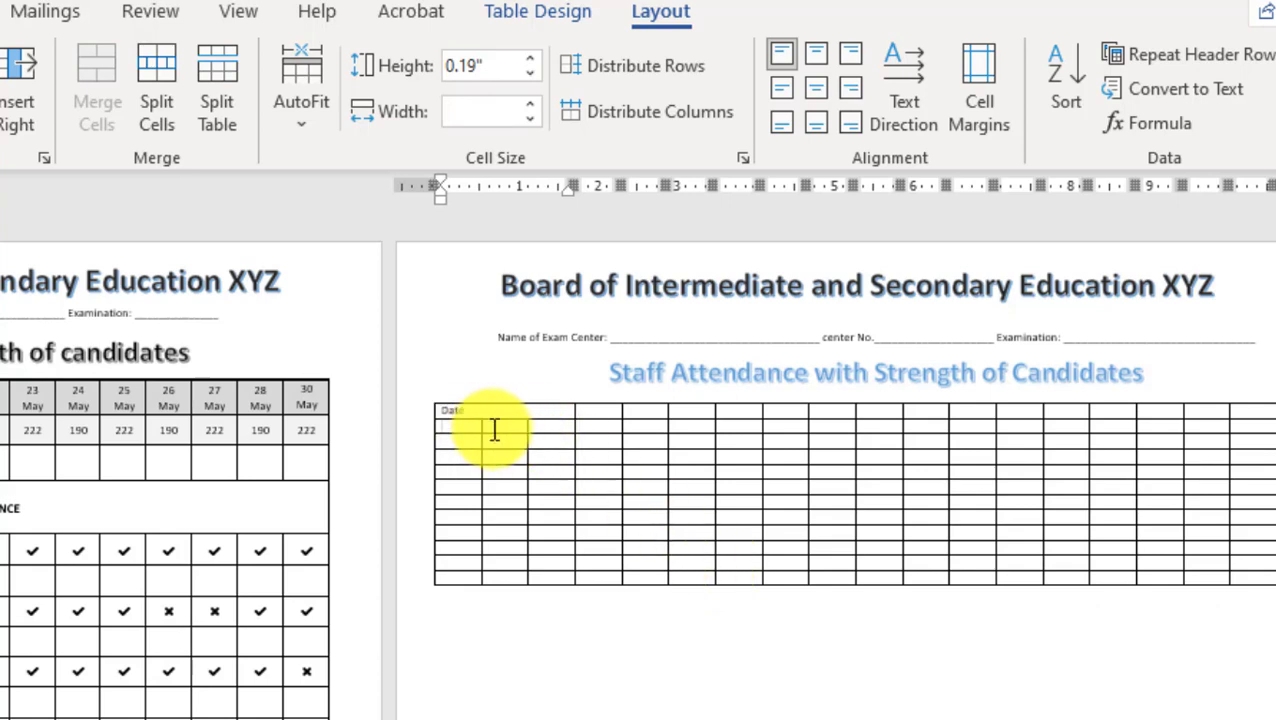
pyautogui.click(97, 92)
pyautogui.press('Left')
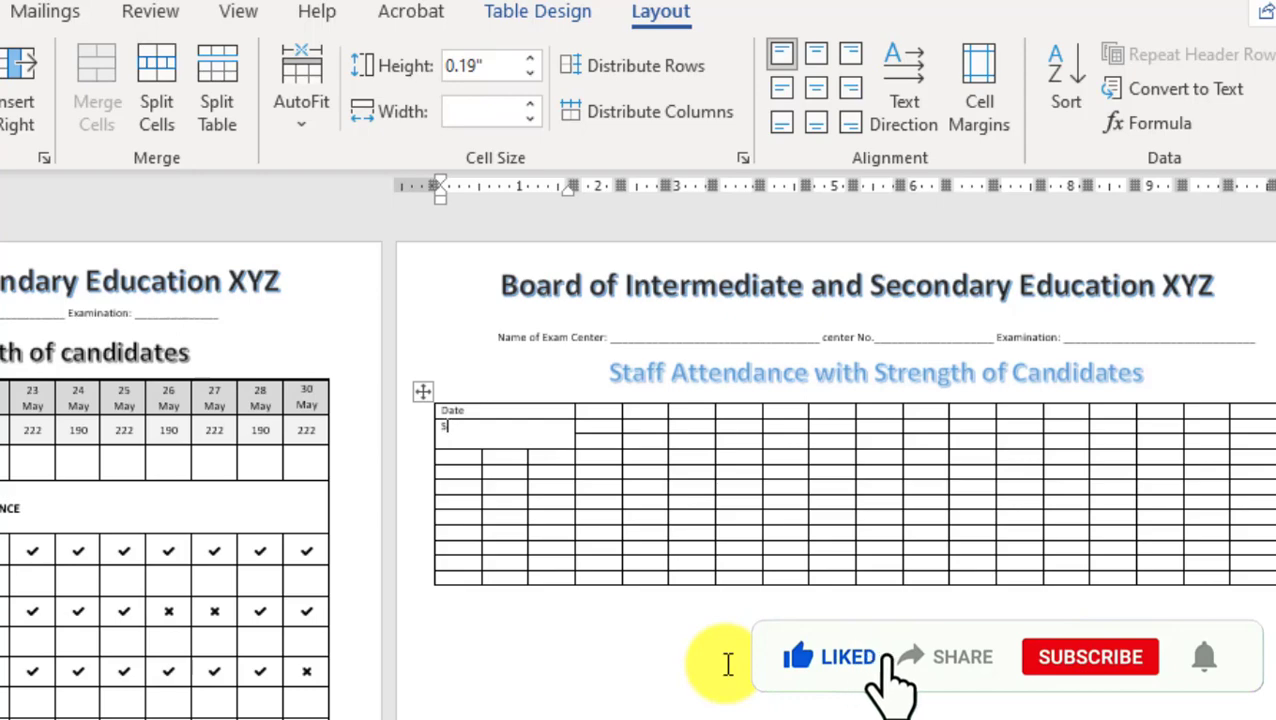
pyautogui.write('tr')
pyautogui.write('eng')
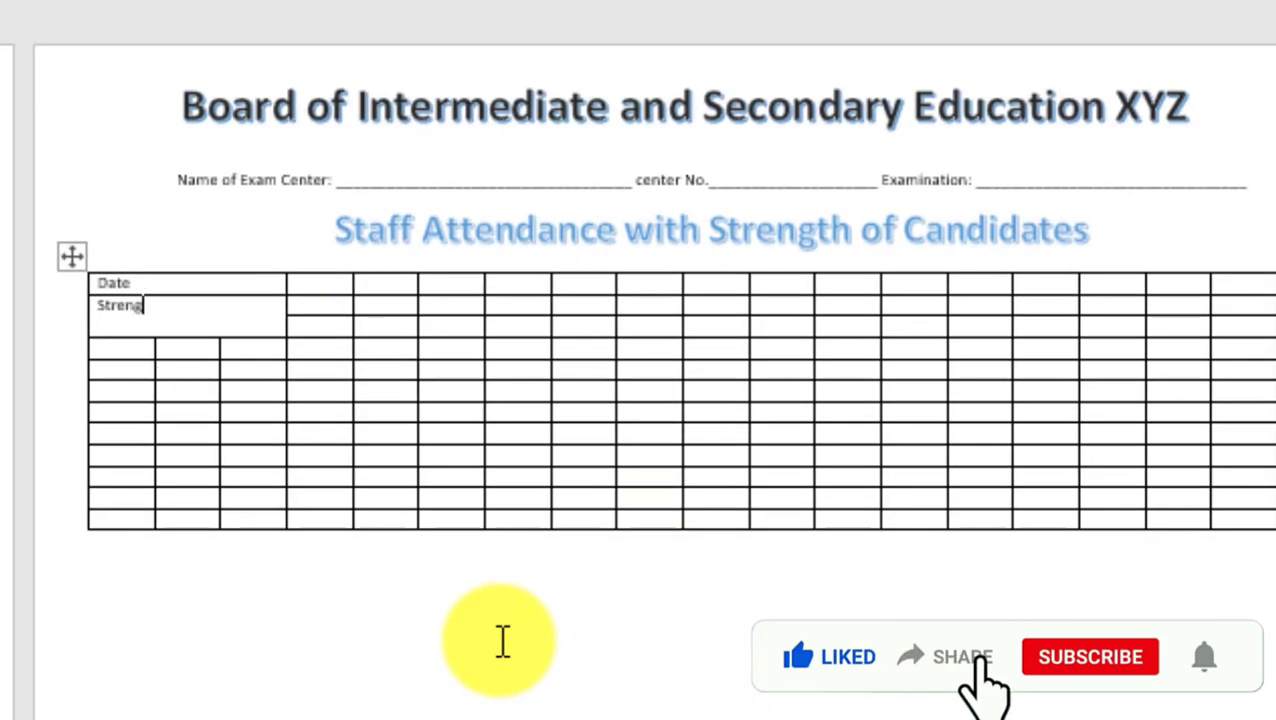
pyautogui.write('ht of')
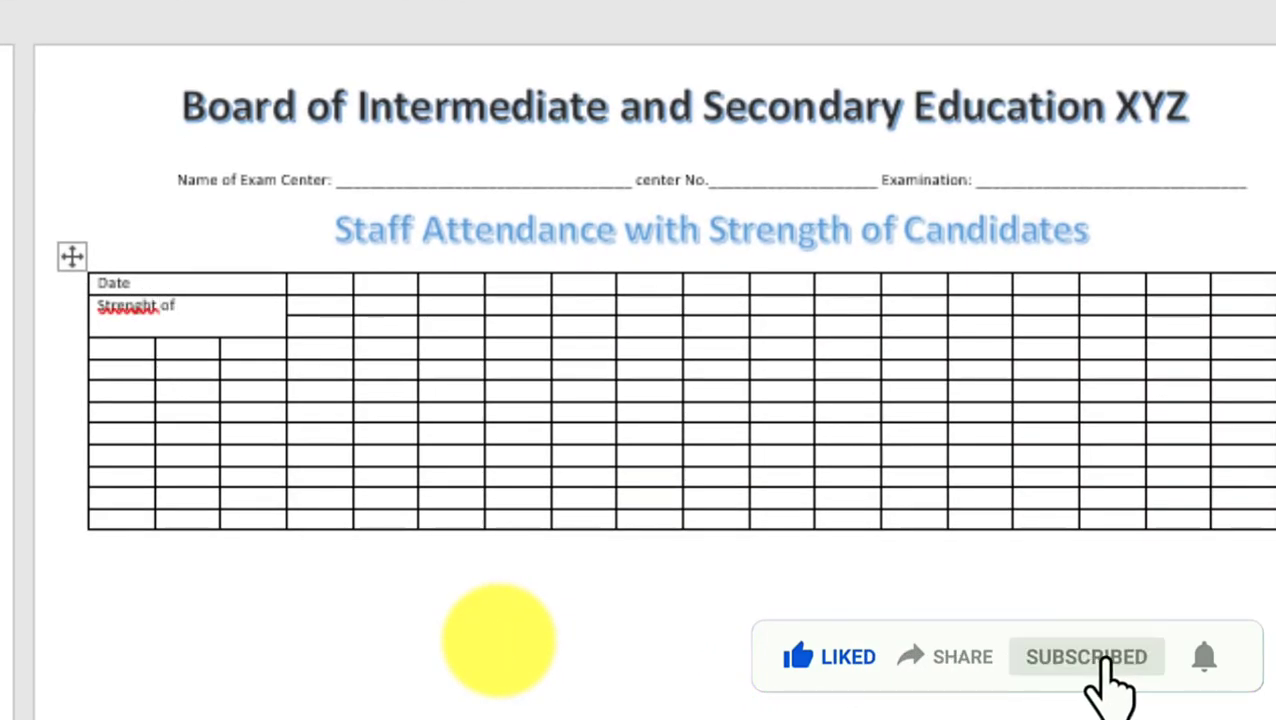
pyautogui.write(' Candidates')
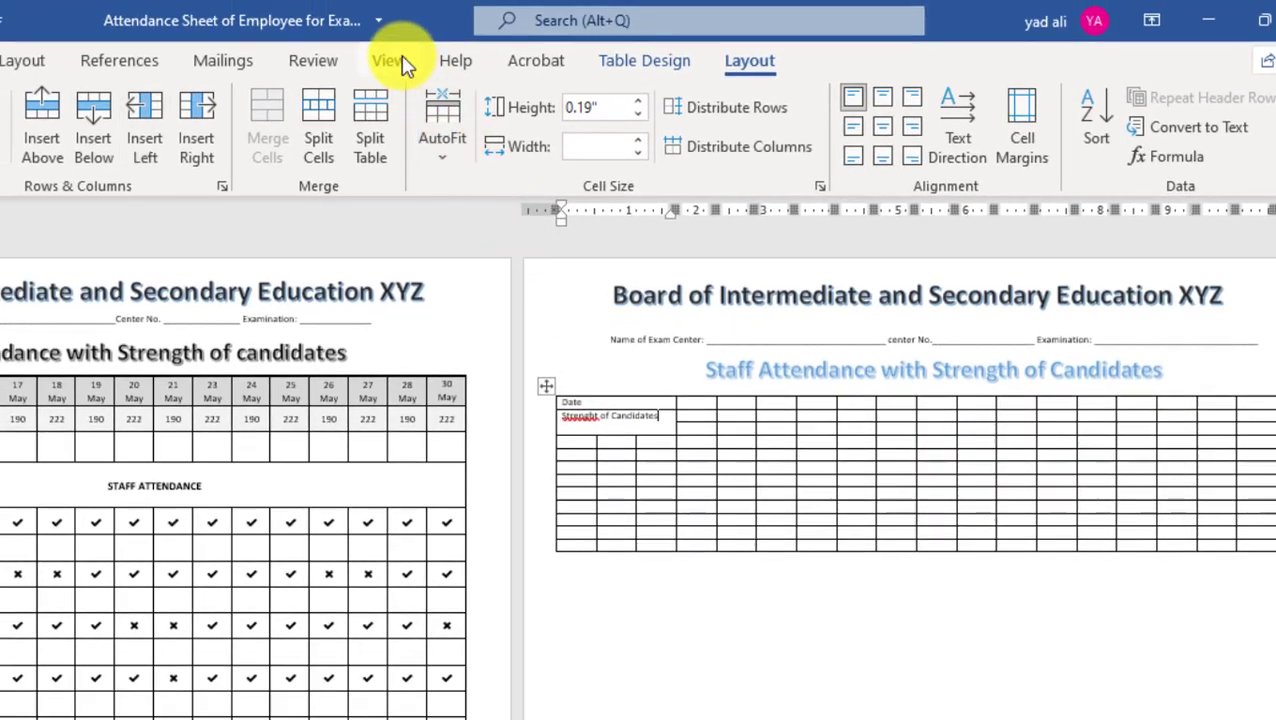
# - Return to vertical single-page view and correct 'Strenght' to 'Strength'
pyautogui.click(400, 62)
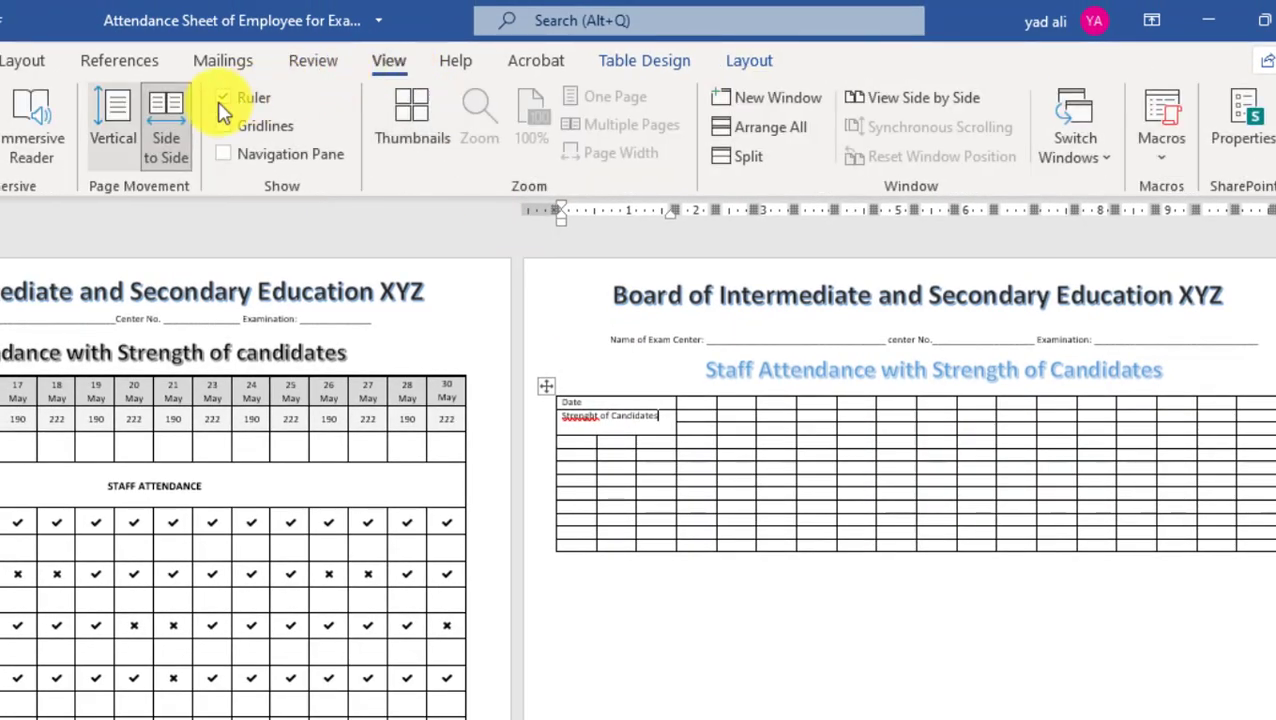
pyautogui.click(112, 140)
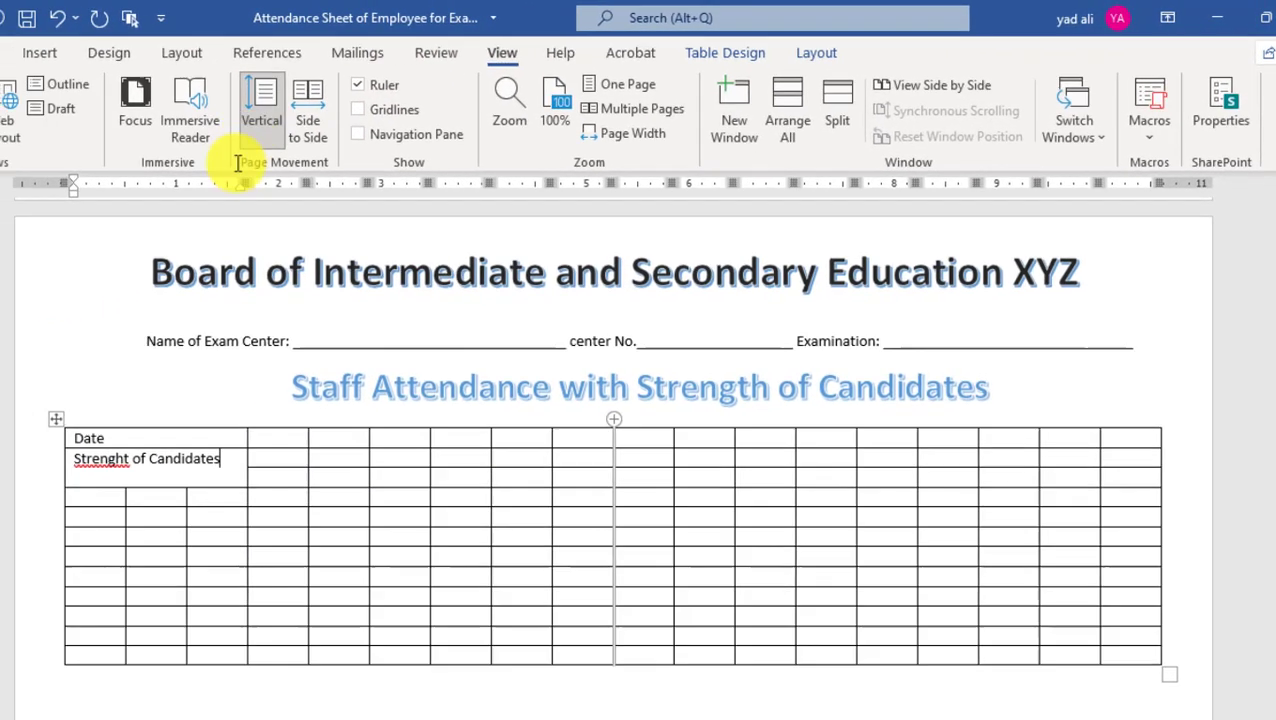
pyautogui.rightClick(120, 456)
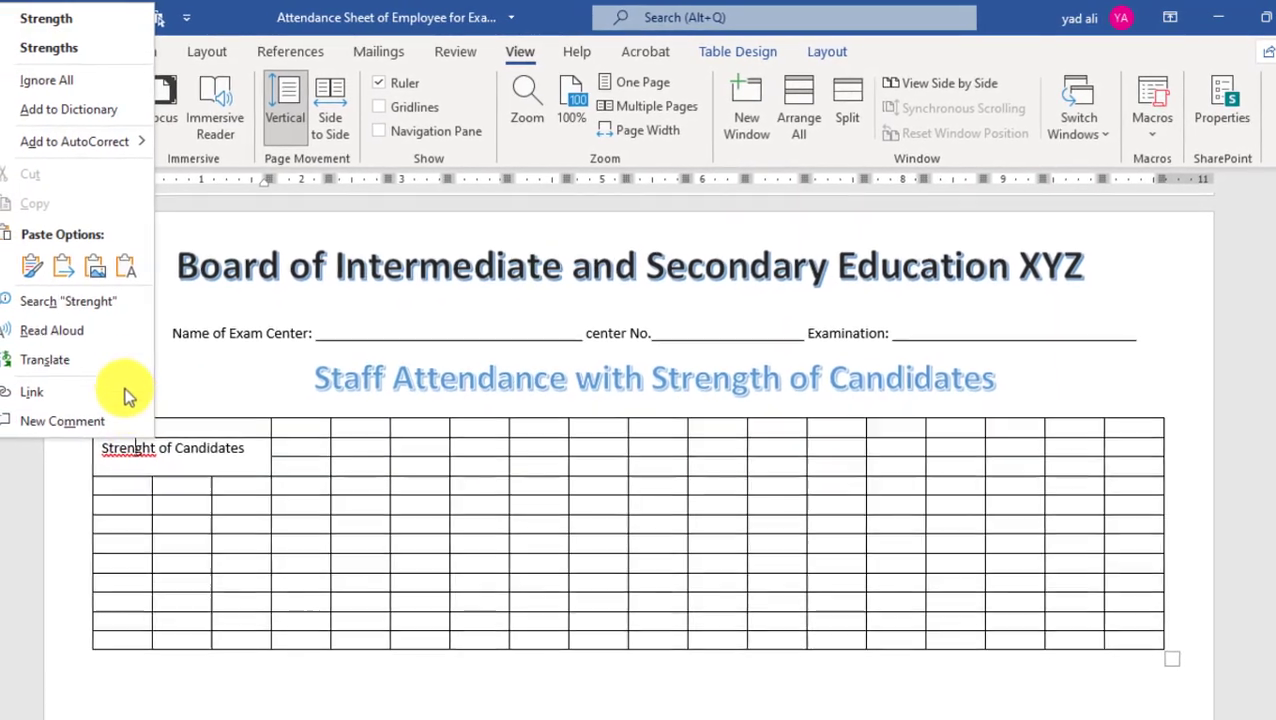
pyautogui.click(72, 20)
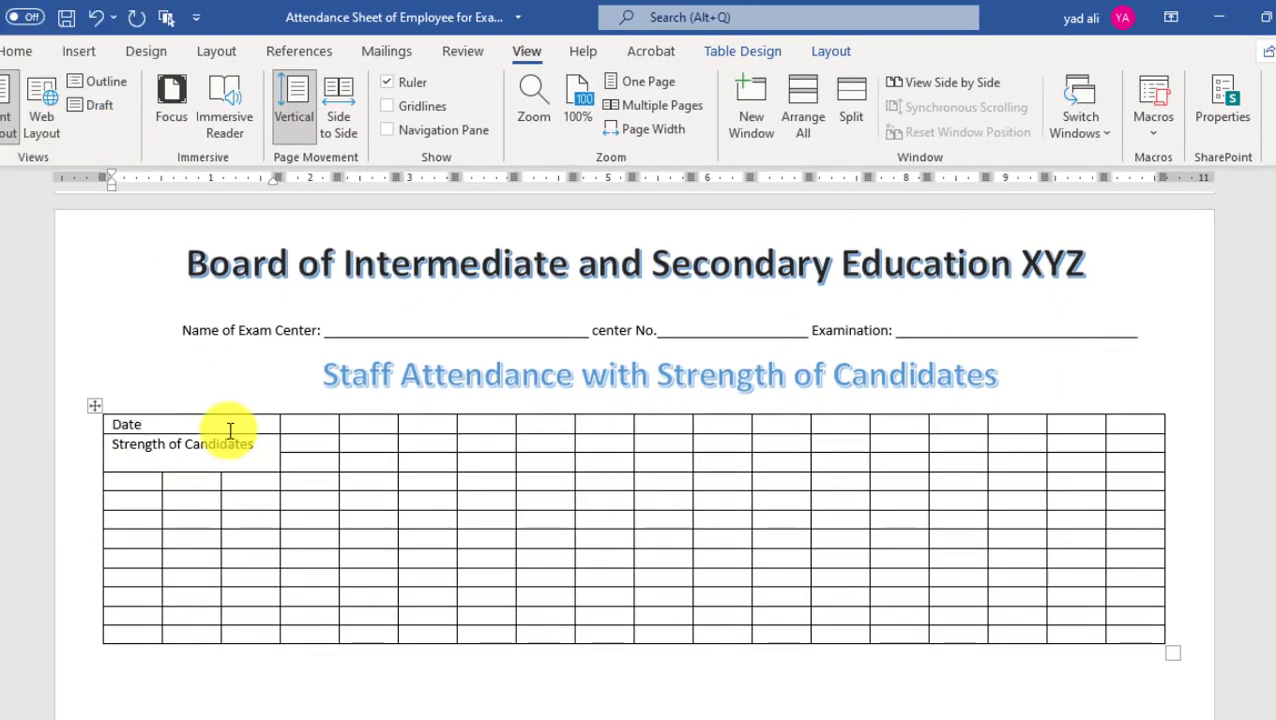
# - Centre-align the Date and Strength of Candidates labels across the whole table
pyautogui.click(94, 405)
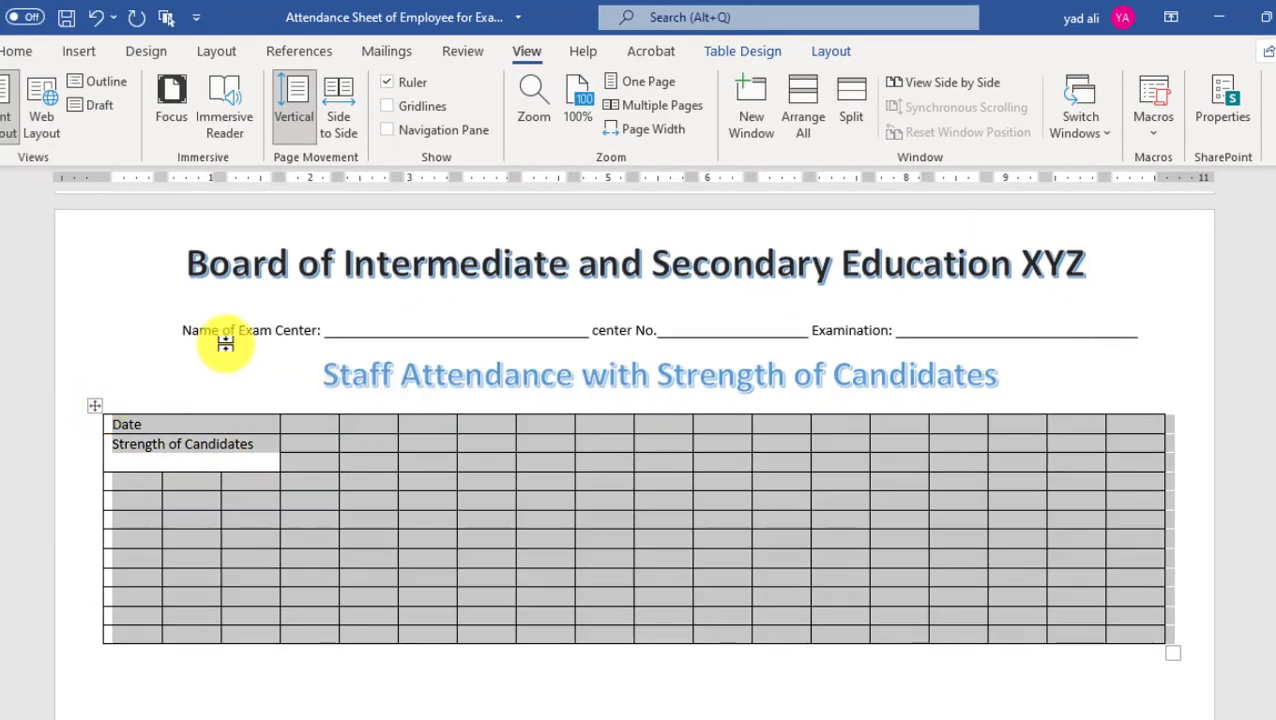
pyautogui.click(831, 51)
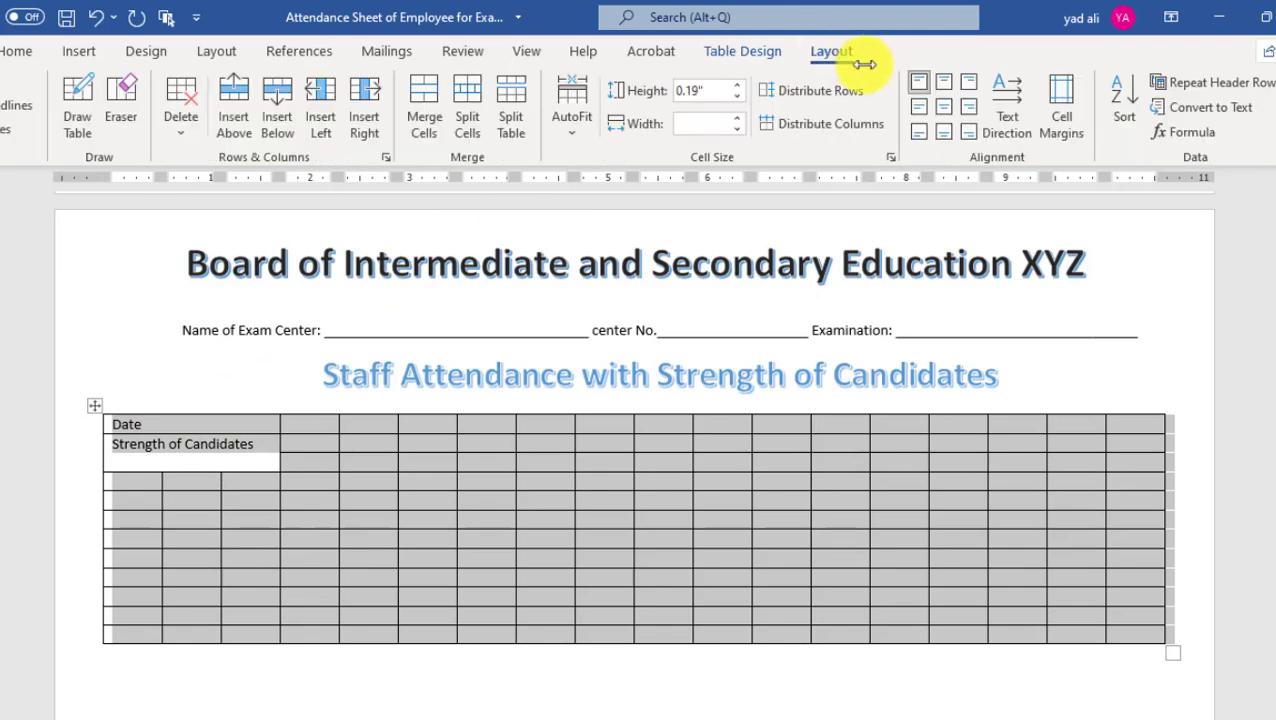
pyautogui.click(944, 108)
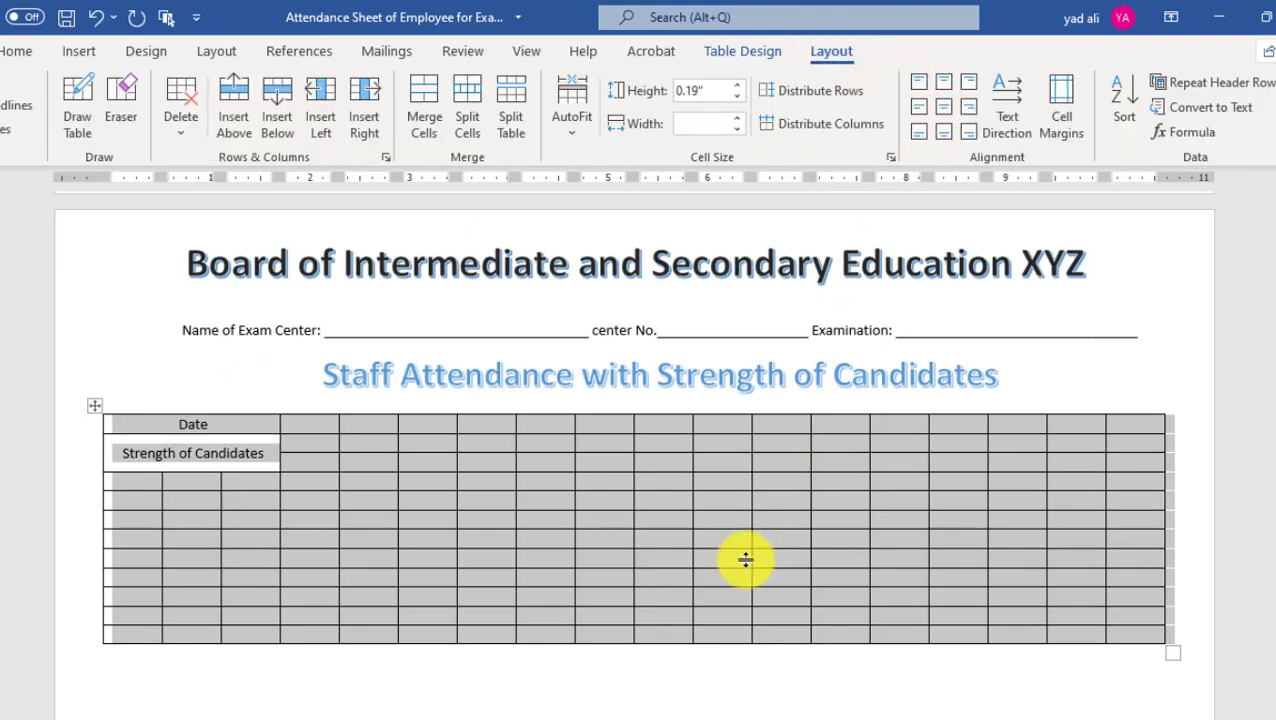
pyautogui.click(718, 527)
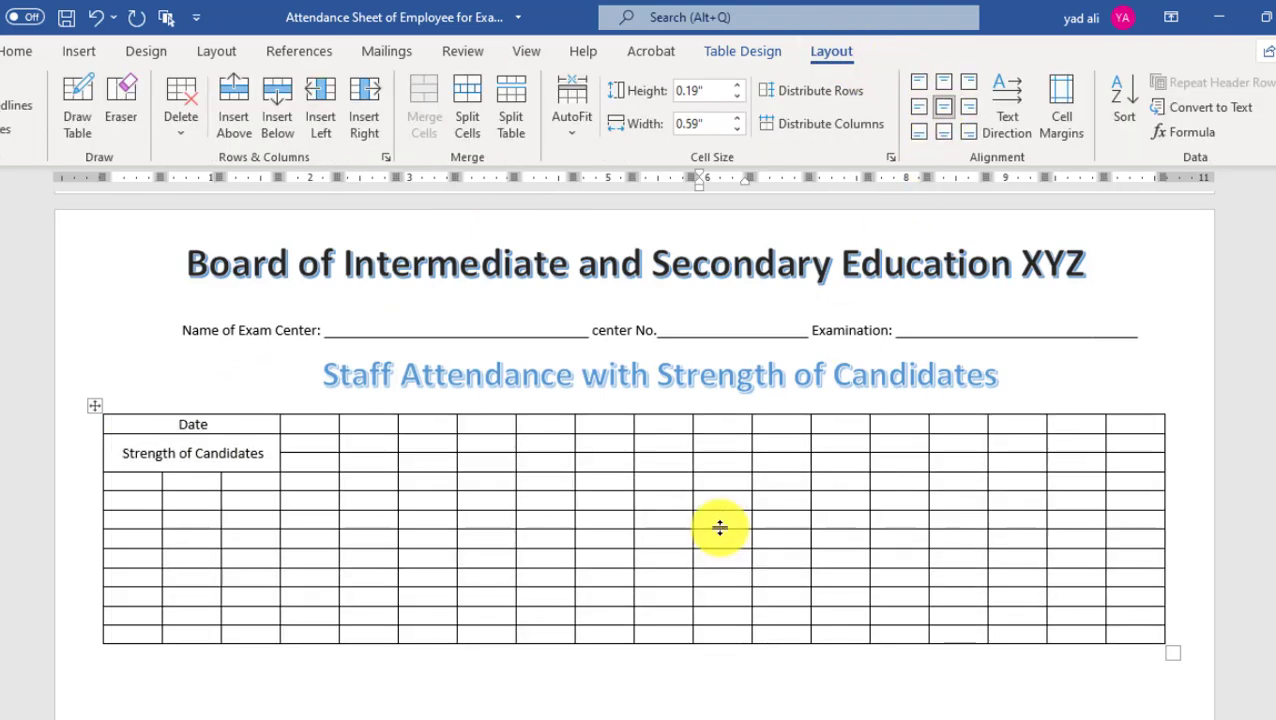
pyautogui.scroll(-1, 720, 528)
pyautogui.moveTo(262, 374)
pyautogui.mouseDown()
pyautogui.moveTo(1001, 418)
pyautogui.moveTo(1127, 590)
pyautogui.mouseUp()
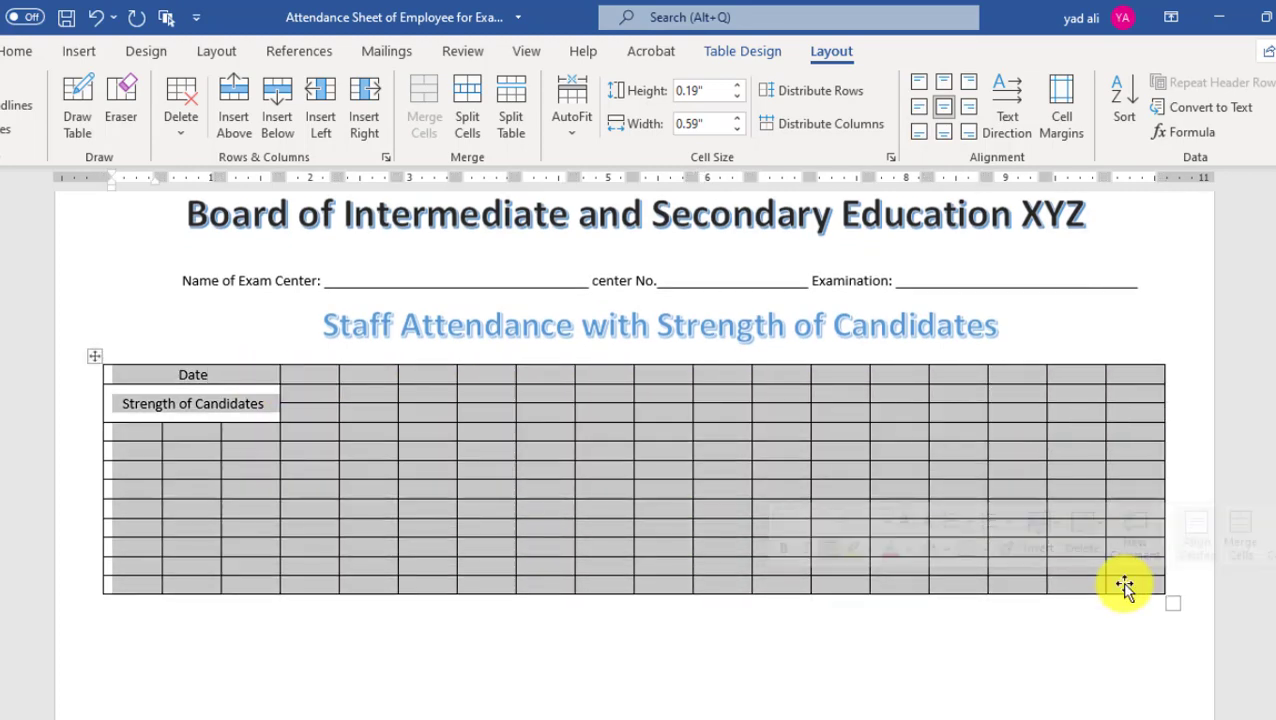
# - Set the table rows to 0.38" height, then go to the cell beside Strength of Candidates
pyautogui.click(699, 92)
pyautogui.write('.38')
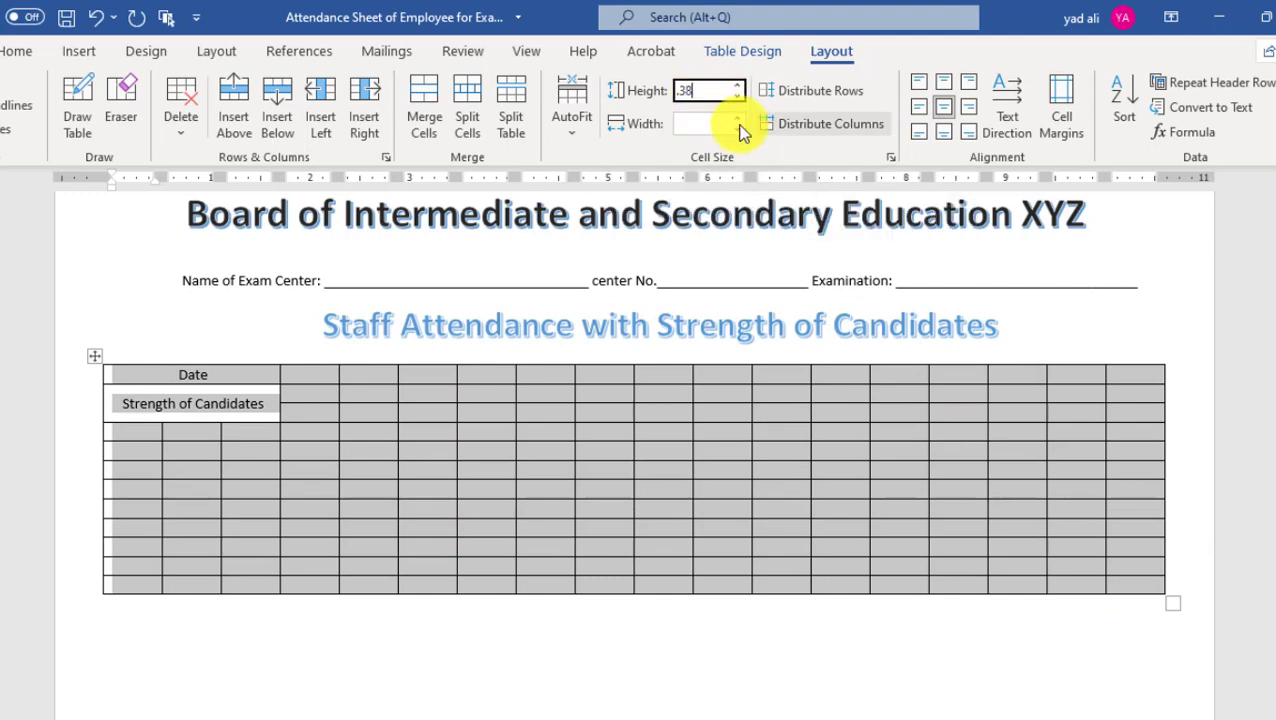
pyautogui.press('Return')
pyautogui.click(545, 422)
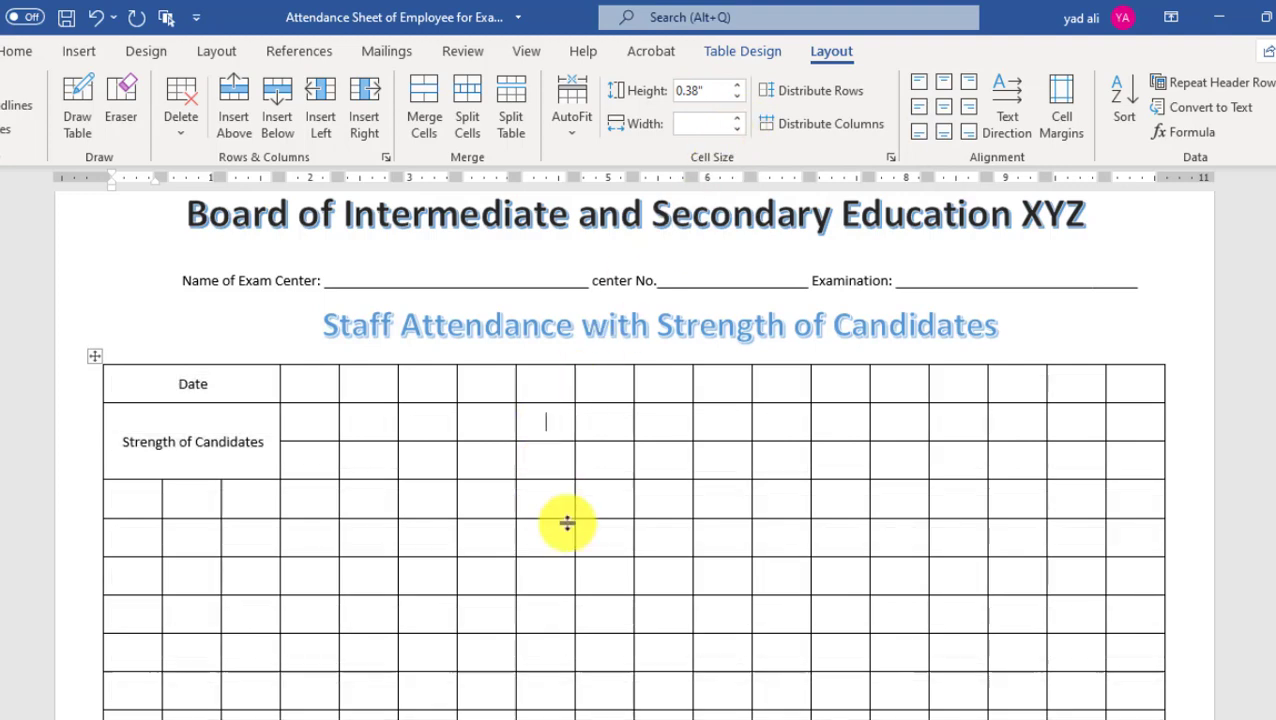
pyautogui.scroll(-1, 568, 527)
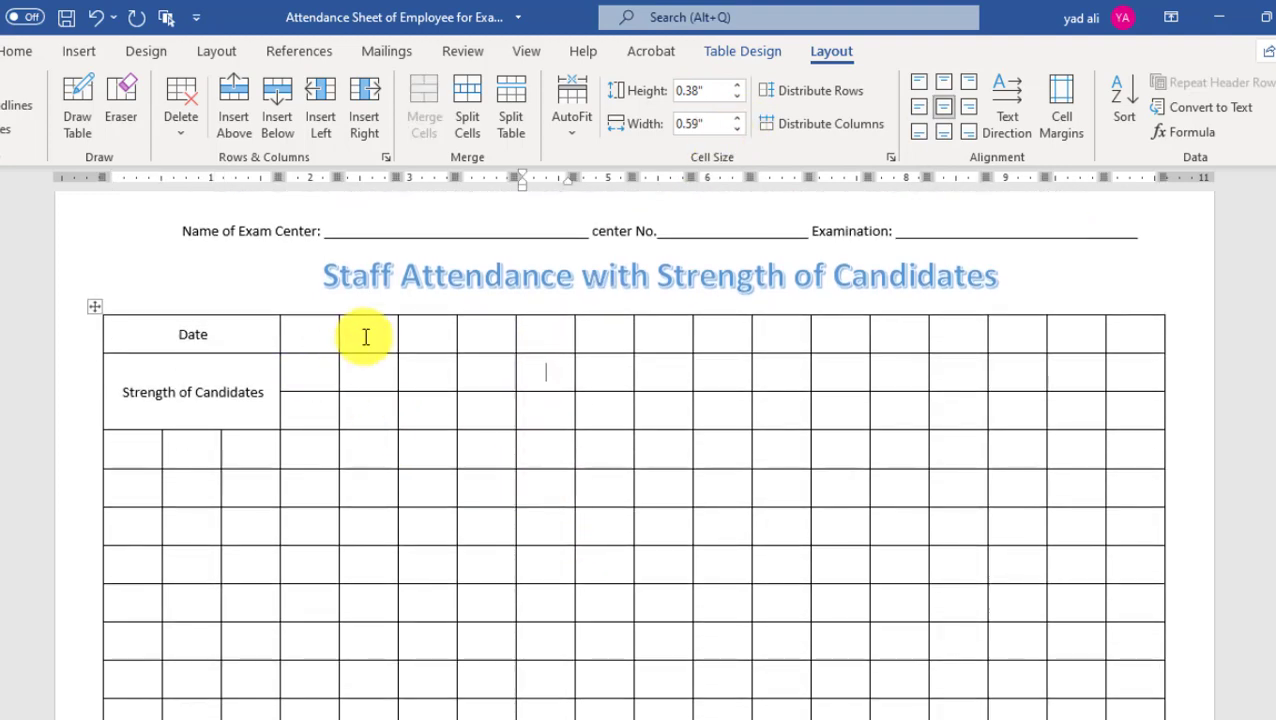
pyautogui.click(310, 372)
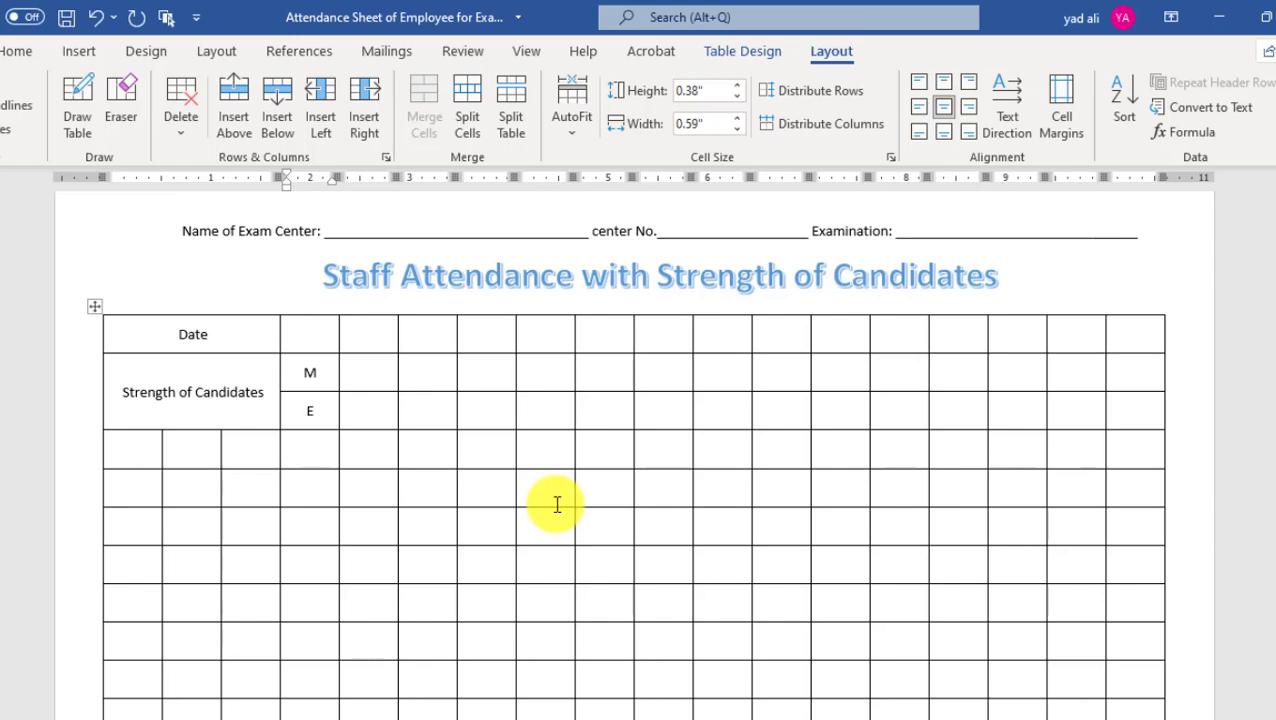
# - Fill the Date row with 13 May to 28 May and the M row with alternating 222/190
pyautogui.click(368, 338)
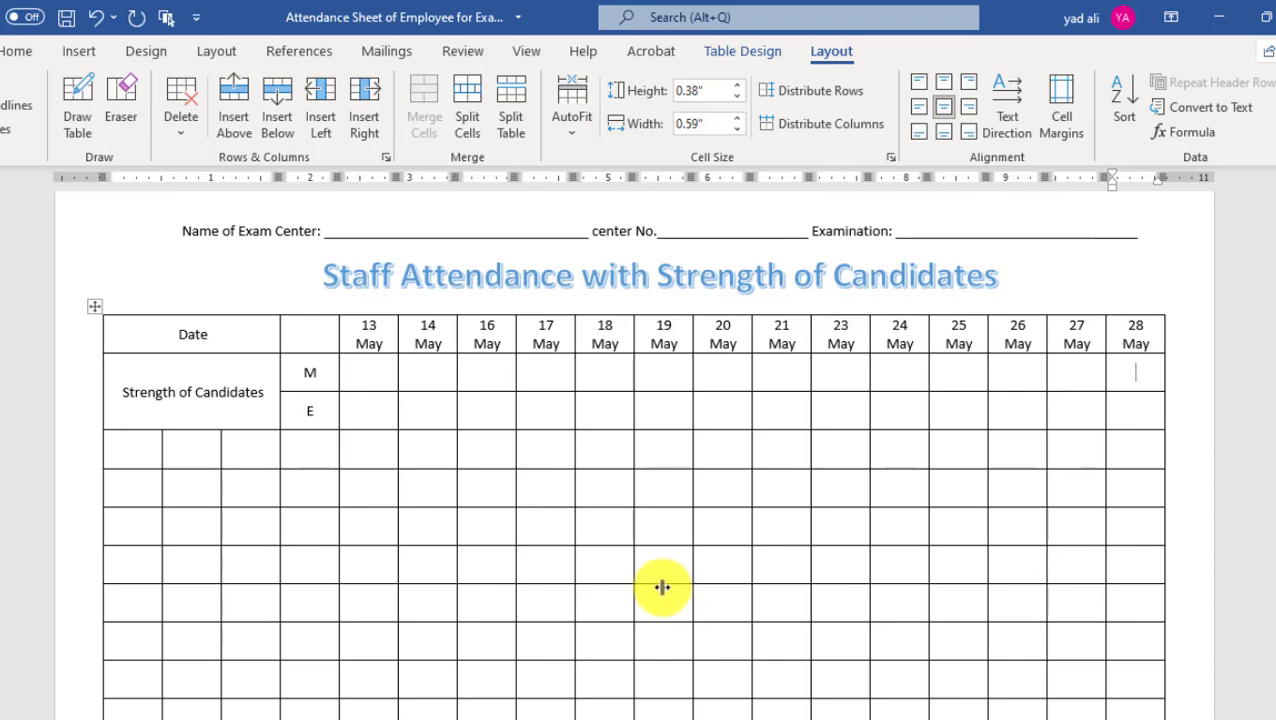
pyautogui.click(370, 379)
pyautogui.write('222')
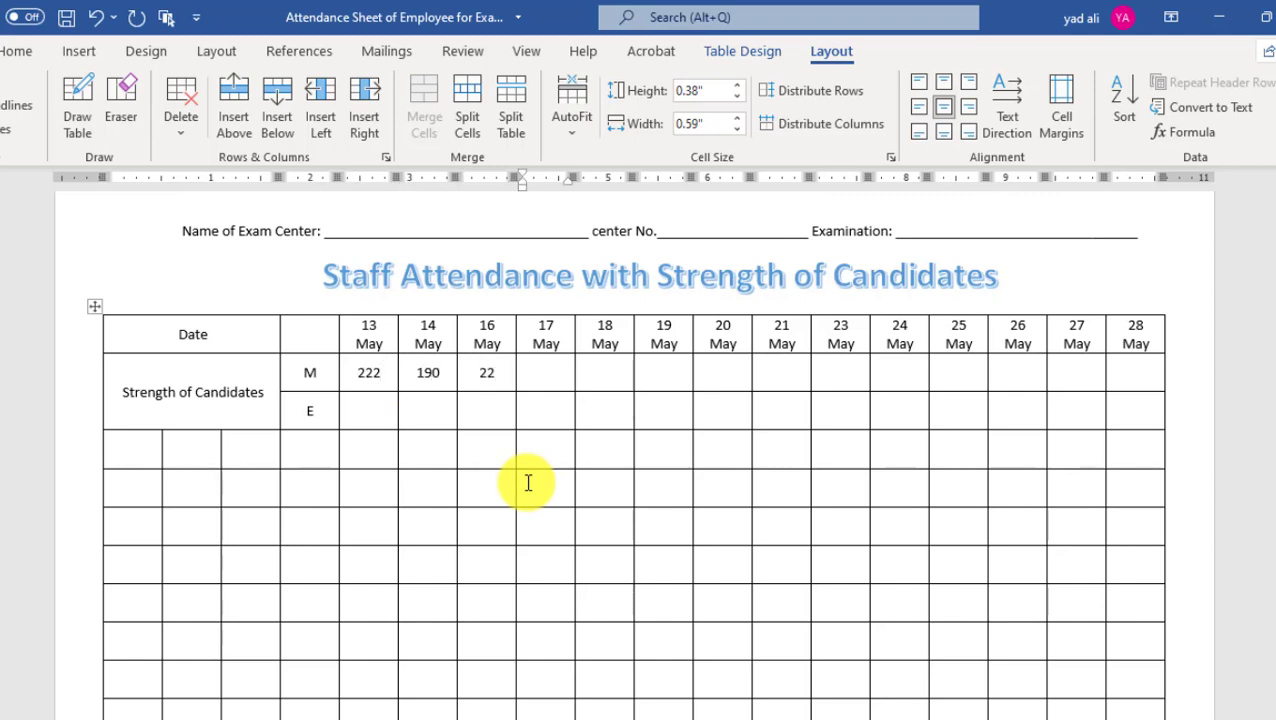
pyautogui.click(490, 378)
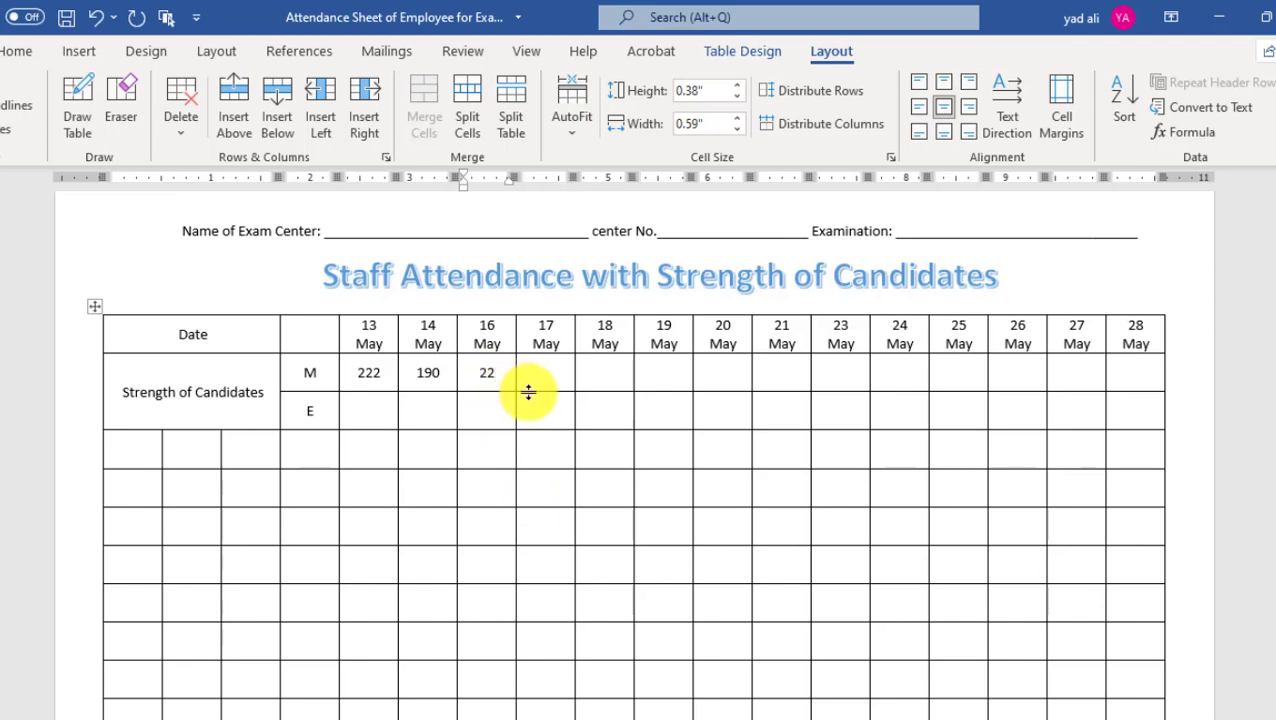
pyautogui.write('2190\t222\t190\t222\t190\t222\t190\t222\t190\t222\t190')
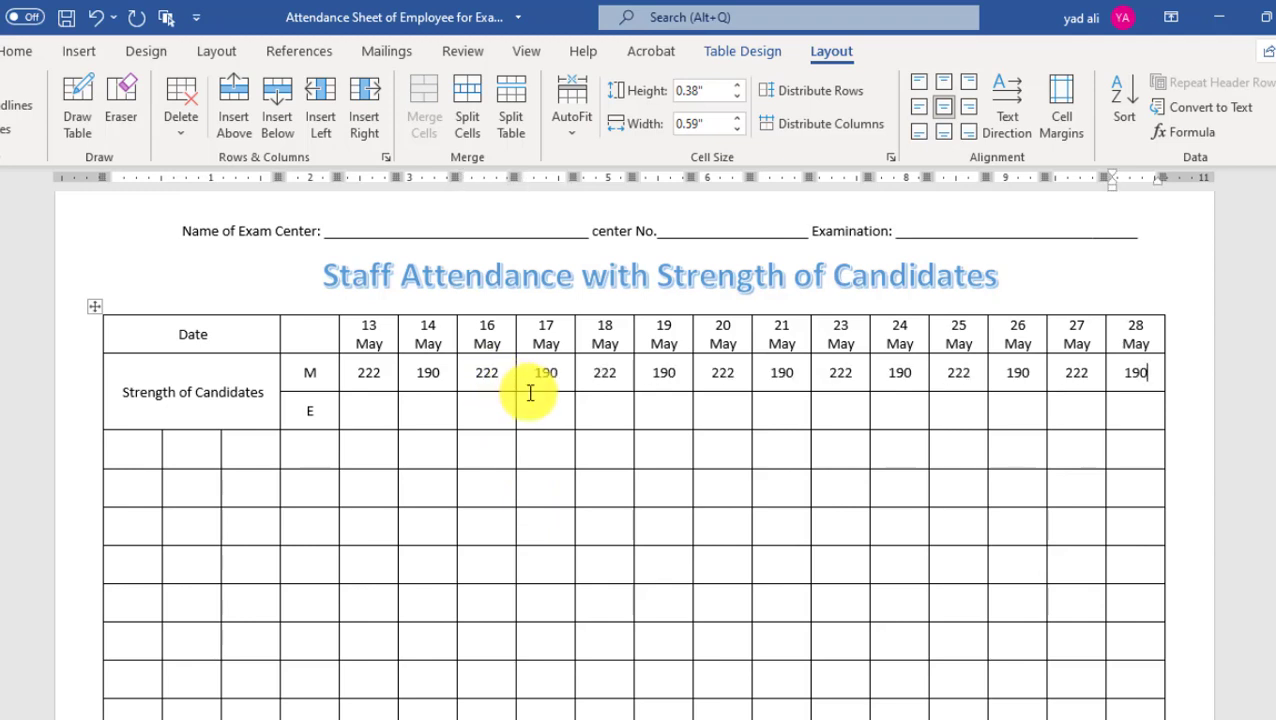
pyautogui.moveTo(373, 413); pyautogui.dragTo(1119, 416)
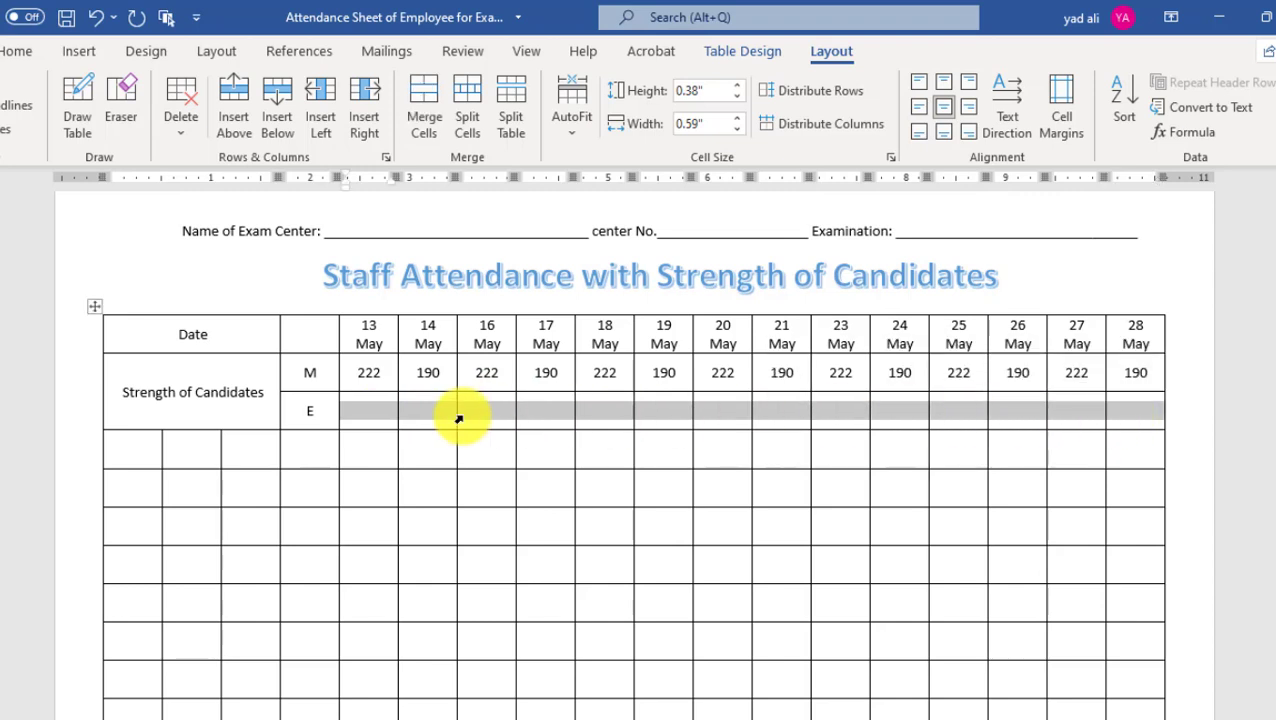
# - Merge the row below E into a left cell and one wide right cell
pyautogui.click(458, 418)
pyautogui.scroll(-1, 135, 430)
pyautogui.moveTo(128, 401); pyautogui.dragTo(1129, 397)
pyautogui.click(425, 105)
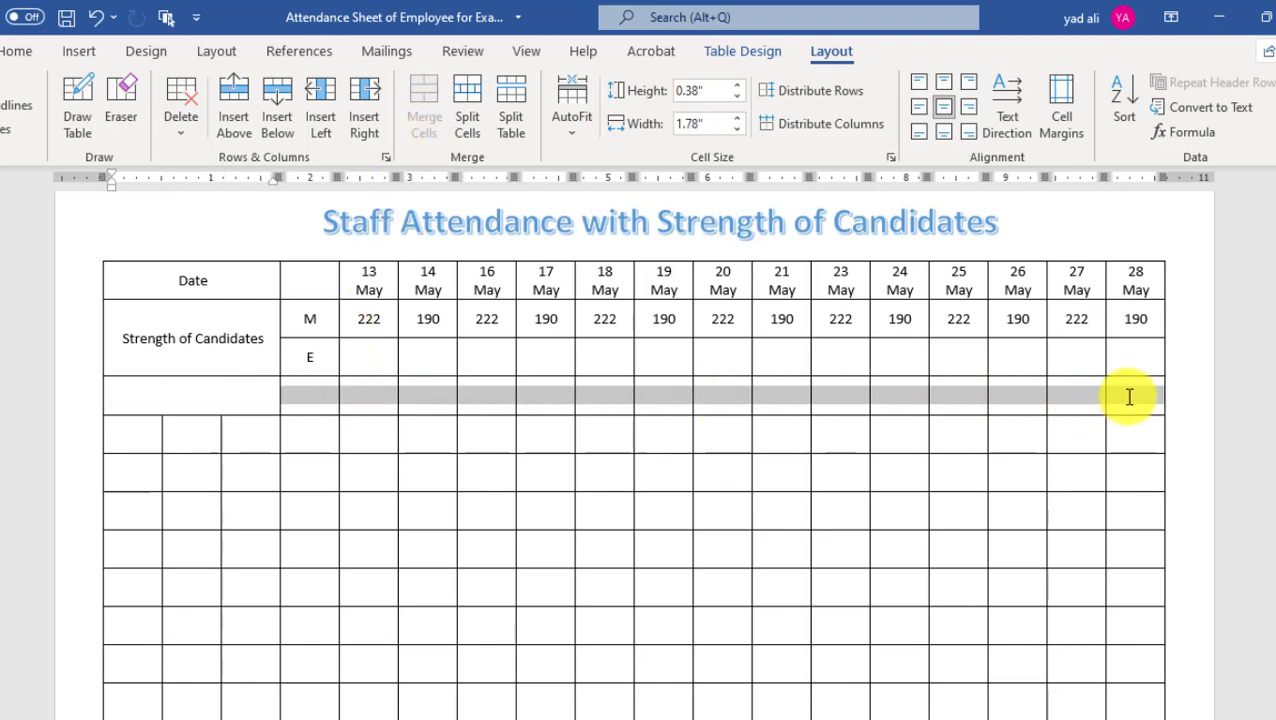
pyautogui.click(421, 118)
# - Label the new cells 'Supervisor Name & Designation' and 'Staff Attendance'
pyautogui.click(219, 396)
pyautogui.write('Supervisor')
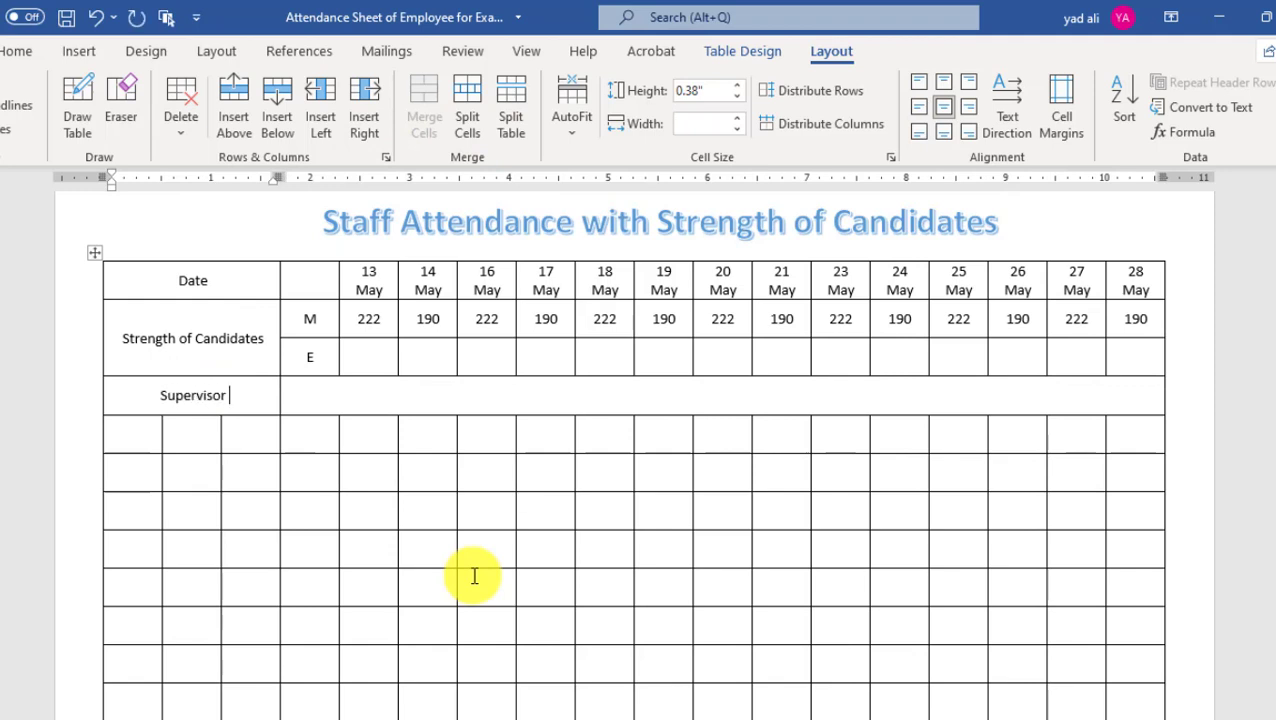
pyautogui.write('Name & Desig')
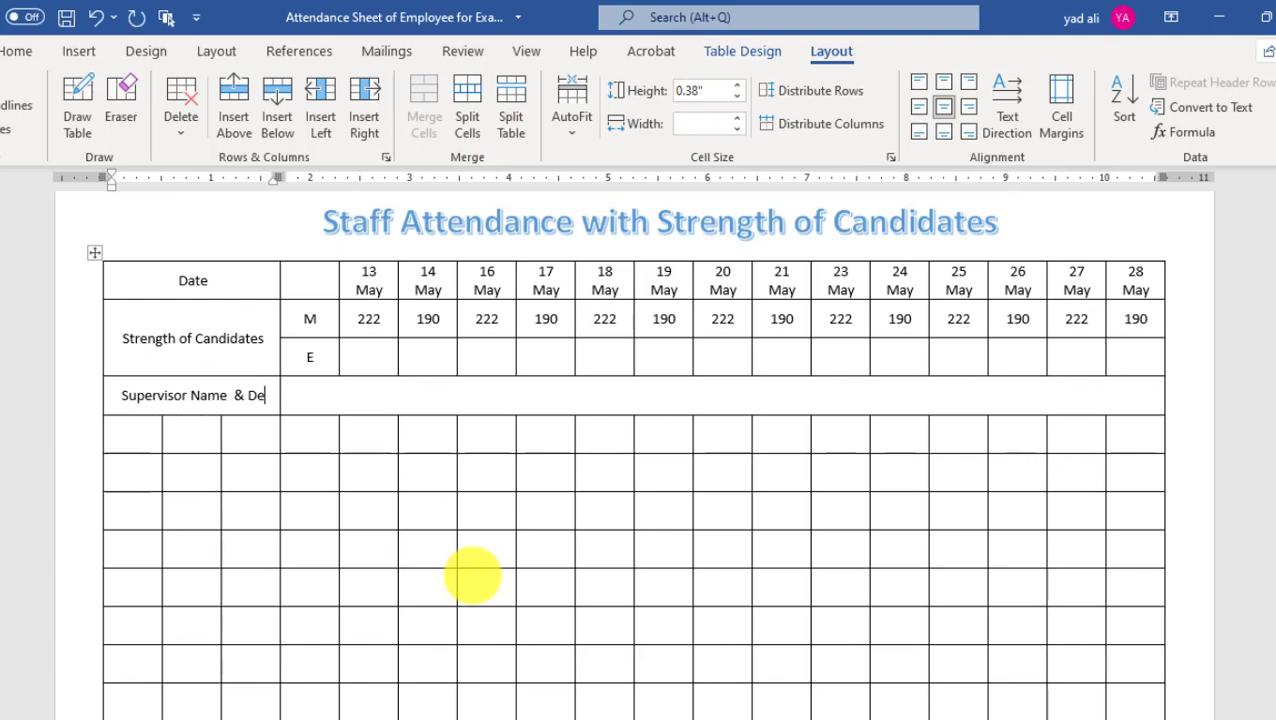
pyautogui.write('nation')
pyautogui.click(344, 400)
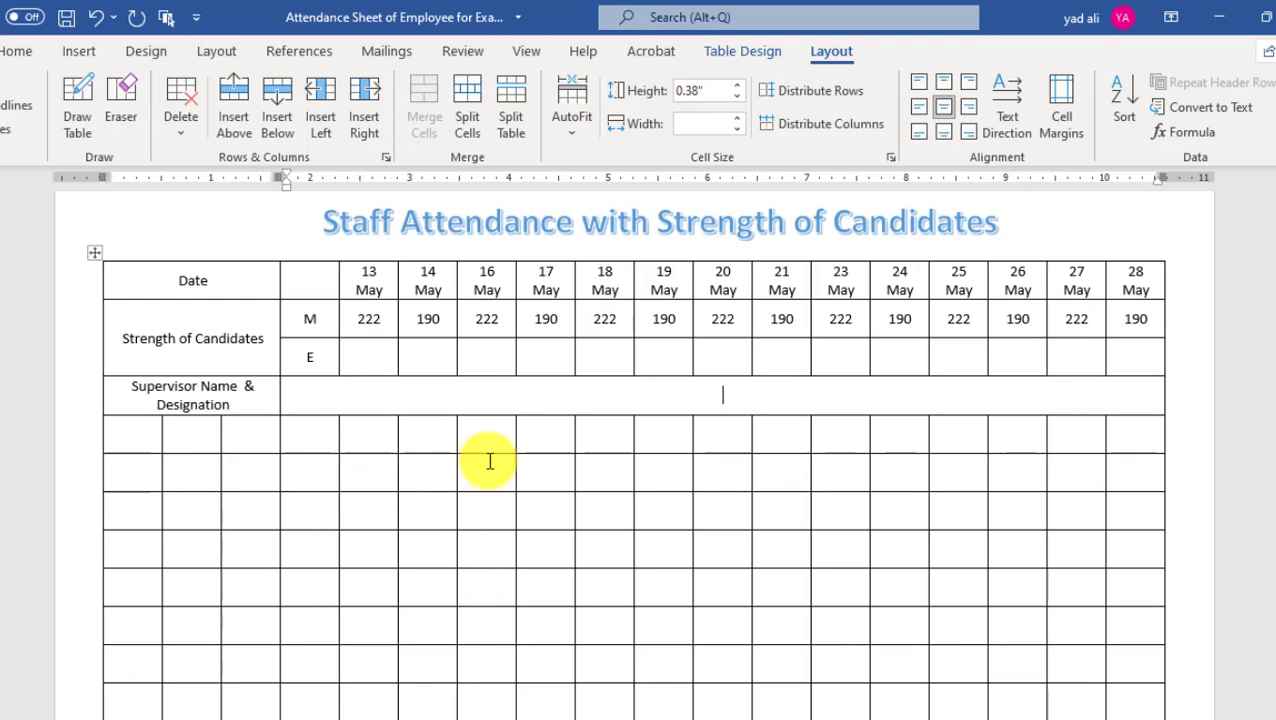
pyautogui.write('Staff Attendance')
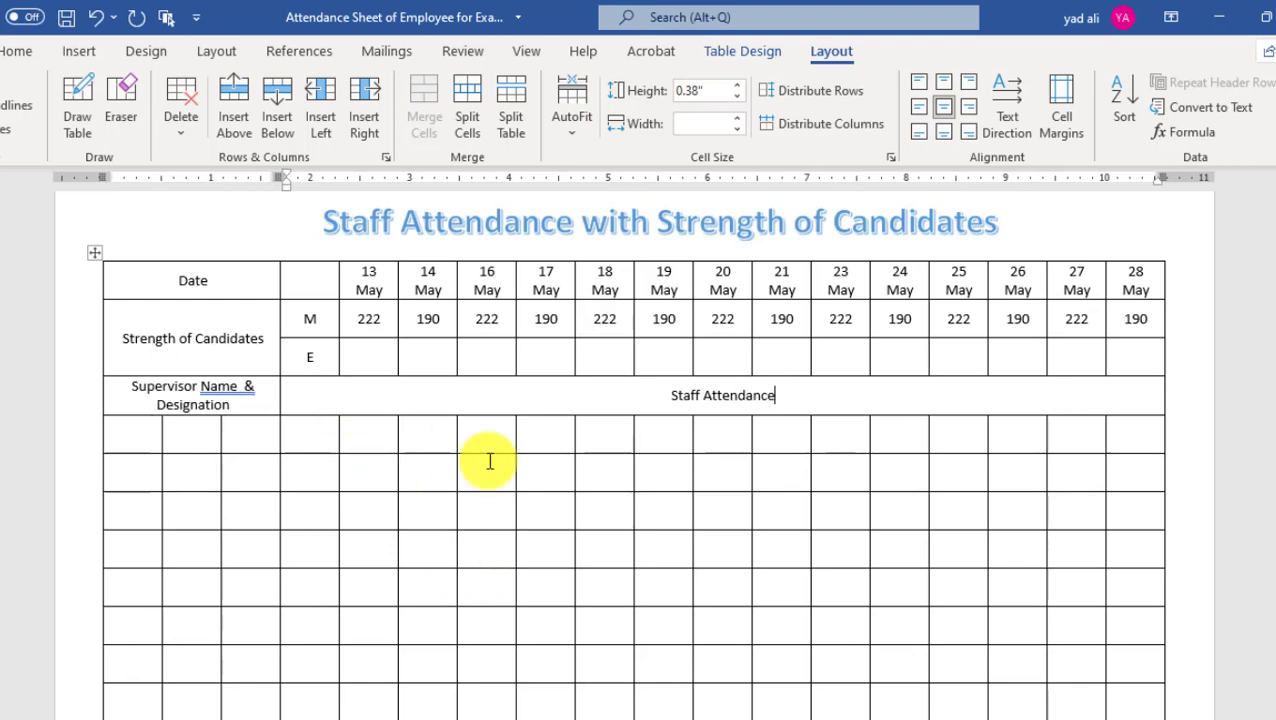
pyautogui.moveTo(778, 396); pyautogui.dragTo(667, 396)
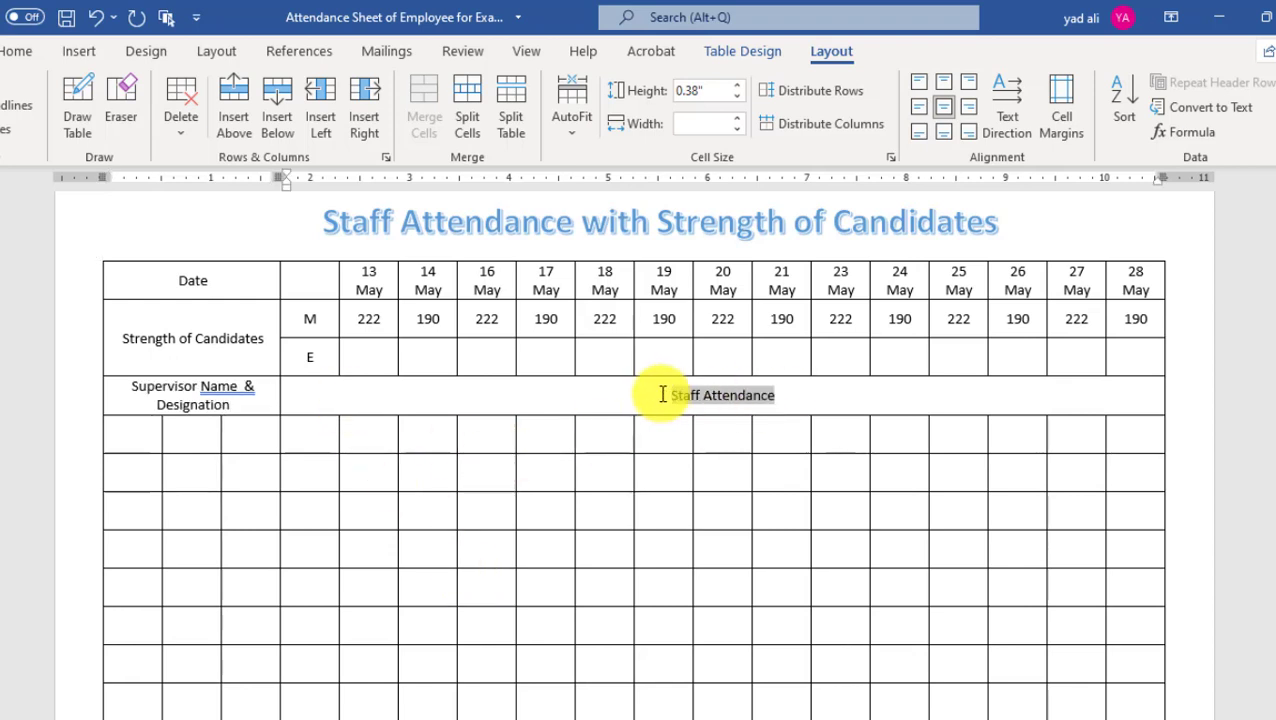
# - Make the Staff Attendance heading all capitals, bold, at size 12
pyautogui.click(28, 57)
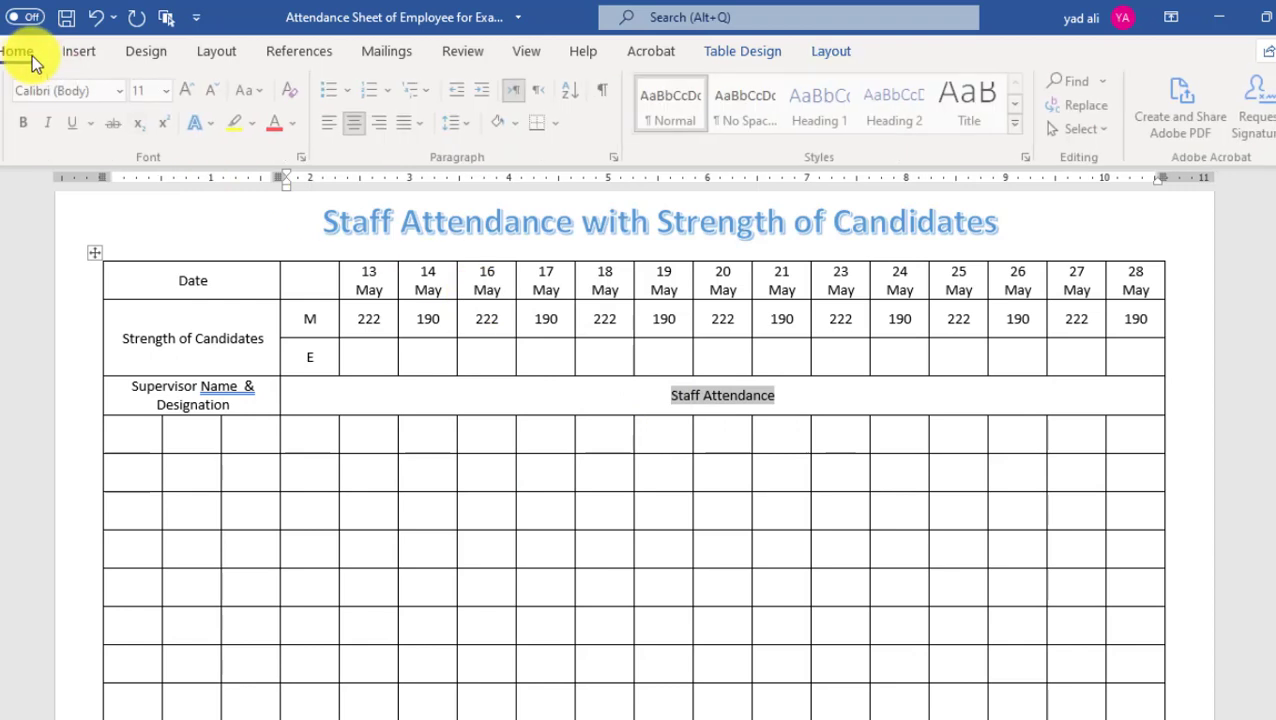
pyautogui.click(262, 98)
pyautogui.click(284, 176)
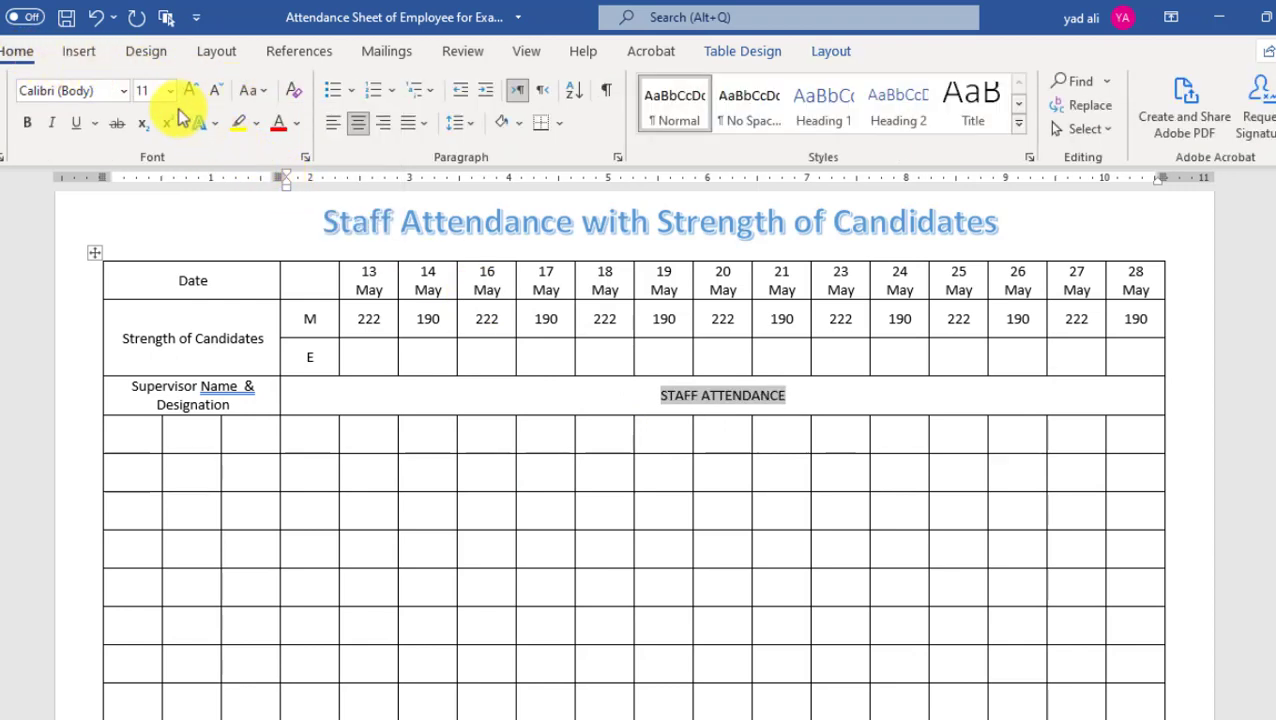
pyautogui.click(148, 90)
pyautogui.write('12')
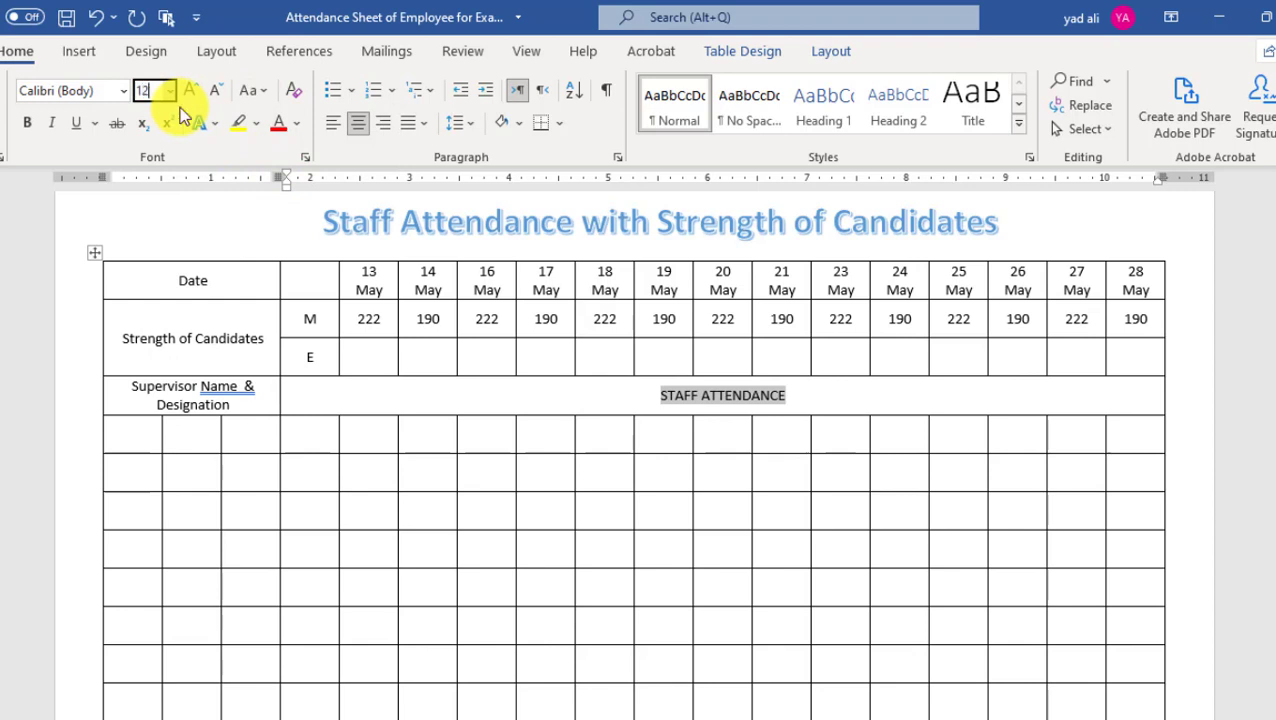
pyautogui.press('Return')
pyautogui.click(27, 122)
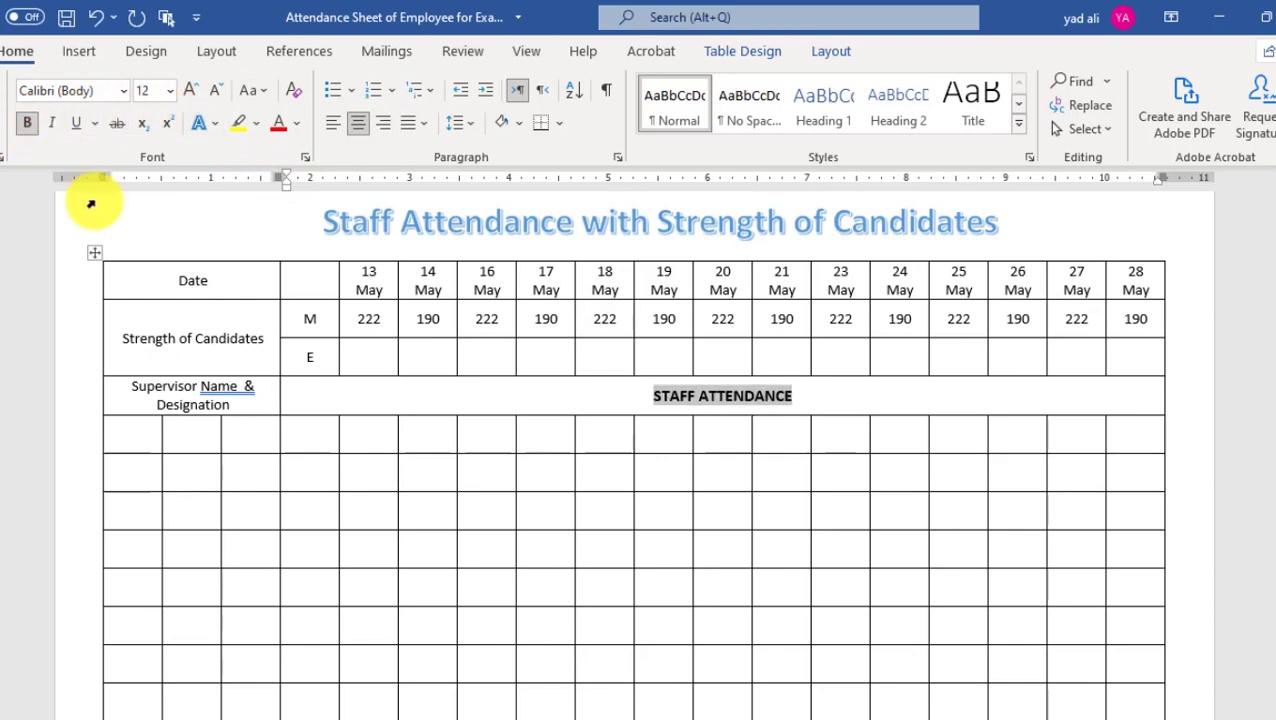
pyautogui.click(256, 390)
# - Fix the spacing flagged in 'Name &', then bold the first-column labels at size 12
pyautogui.rightClick(240, 388)
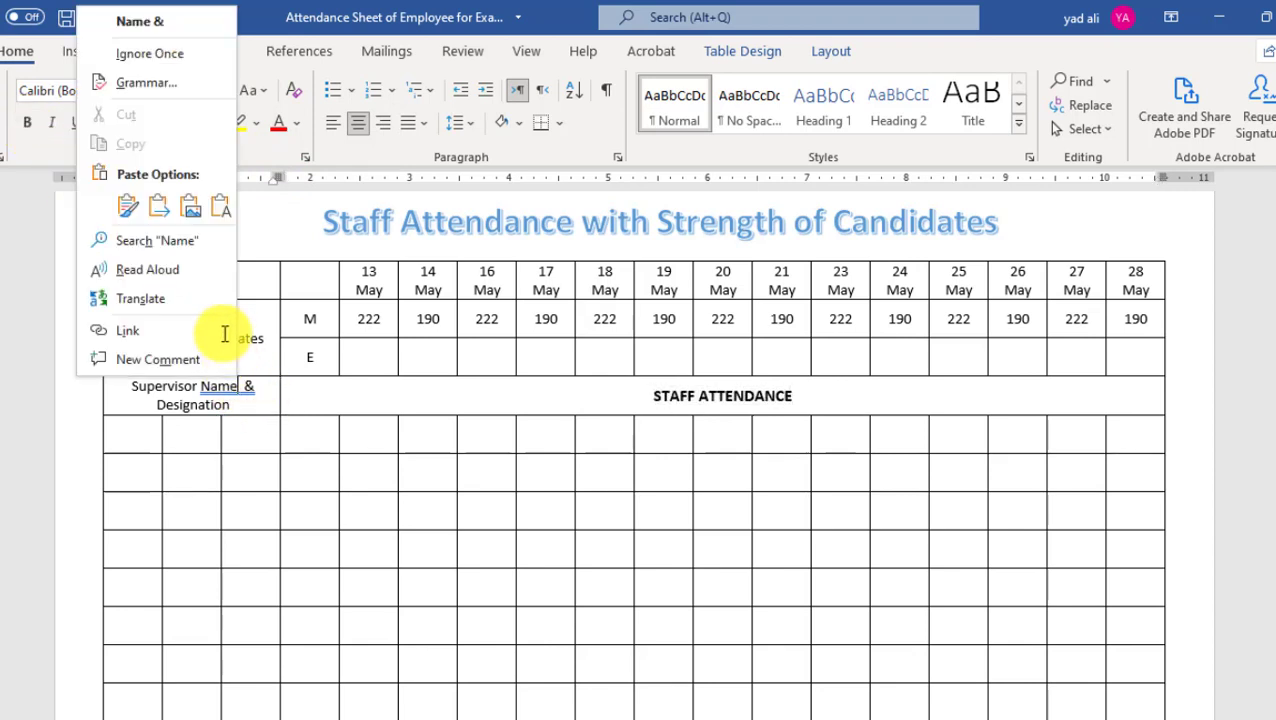
pyautogui.click(140, 21)
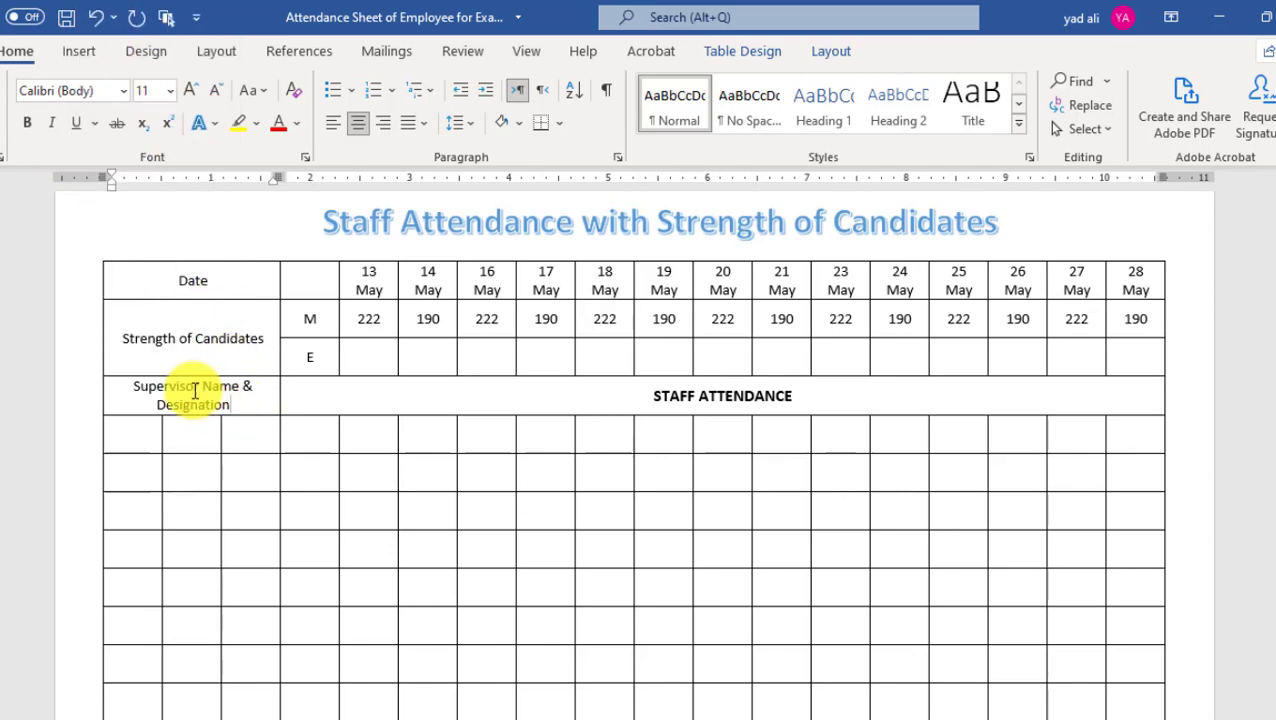
pyautogui.moveTo(195, 390); pyautogui.dragTo(151, 282)
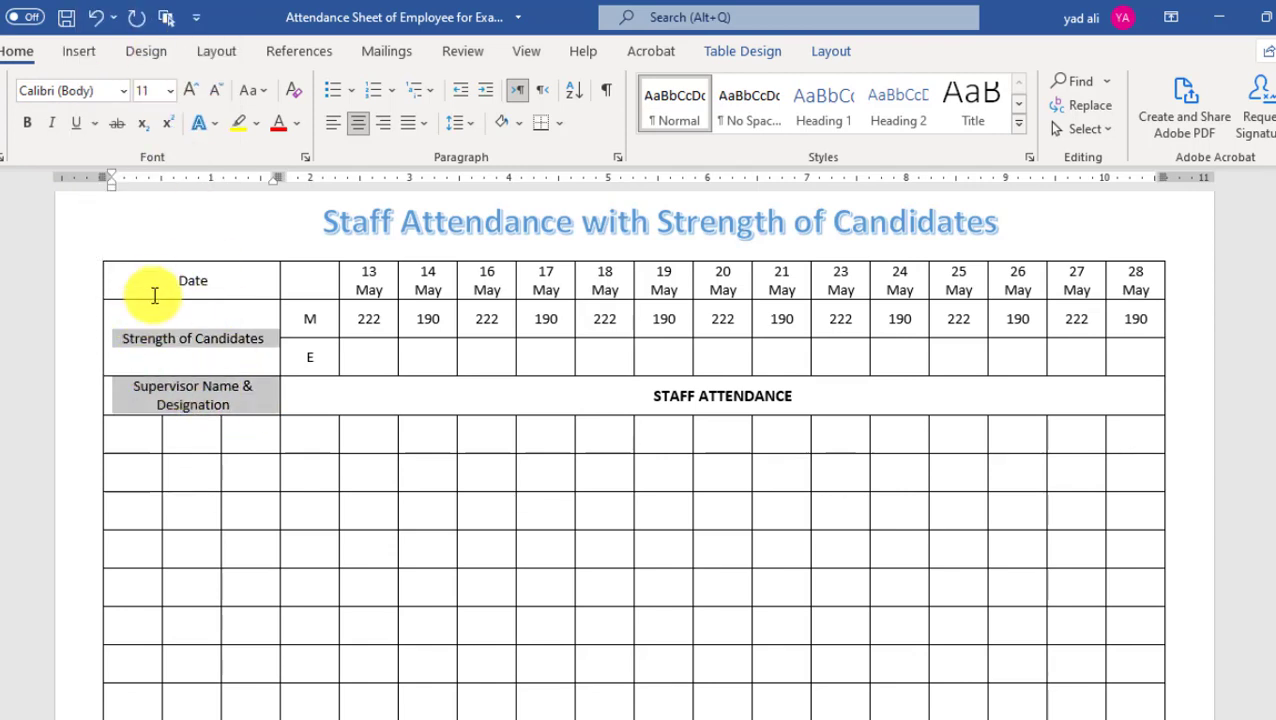
pyautogui.click(30, 126)
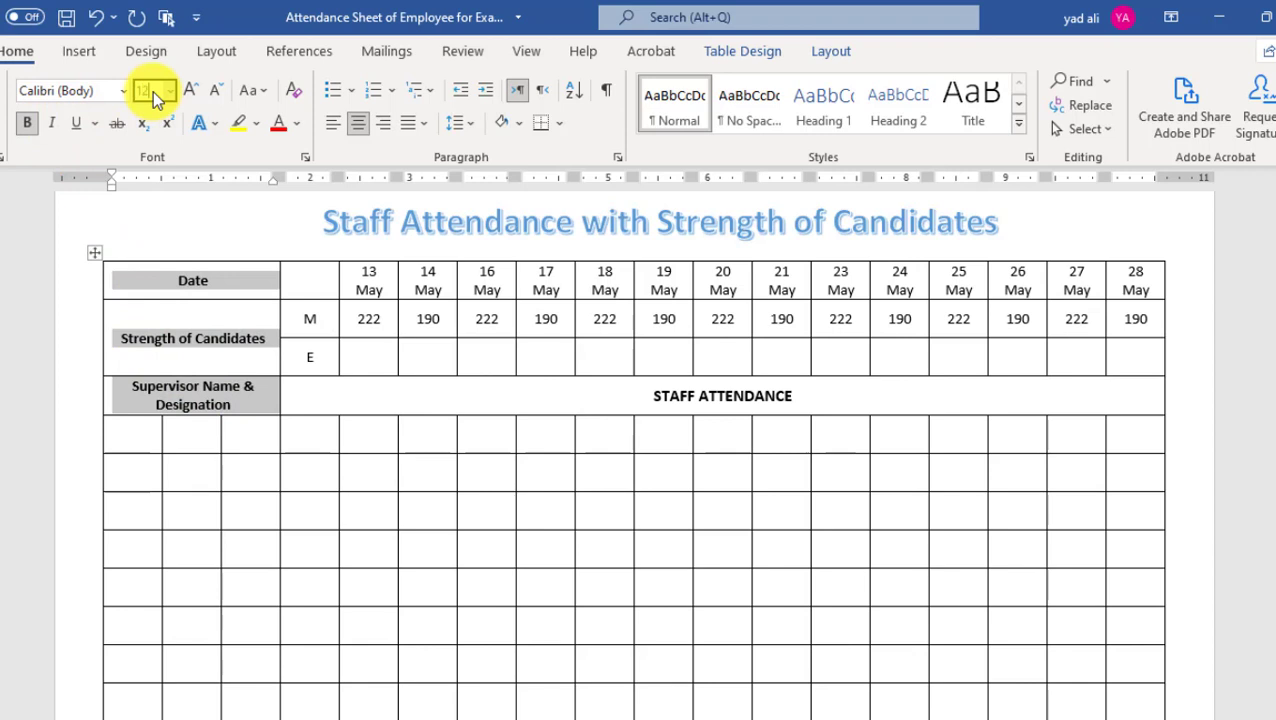
pyautogui.click(413, 403)
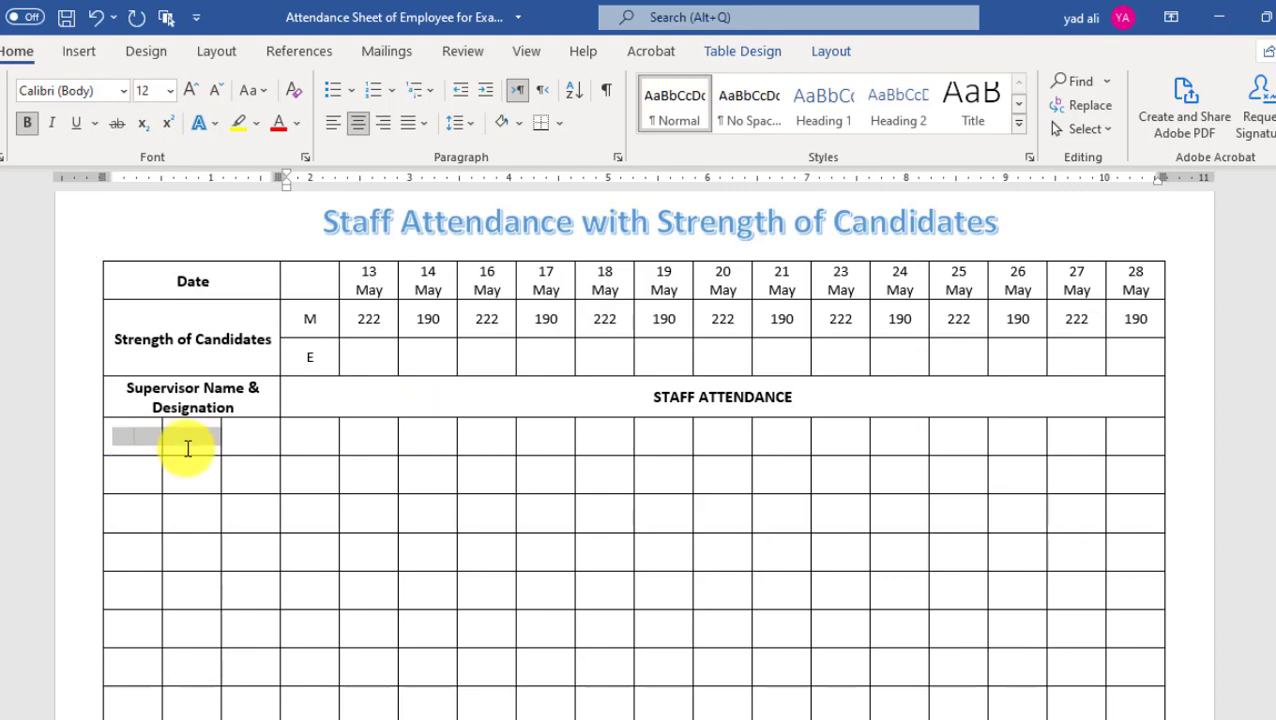
# - Merge the first staff entry's name cells and add its M and E labels
pyautogui.moveTo(141, 445); pyautogui.dragTo(233, 461)
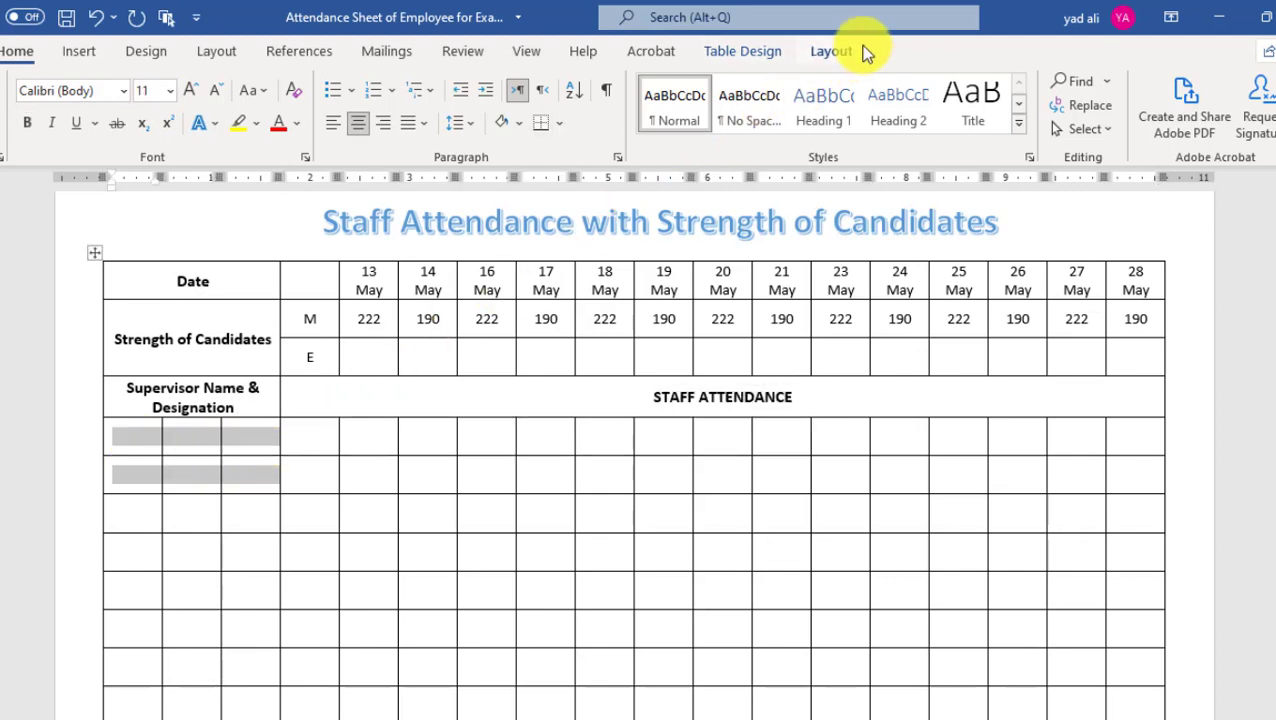
pyautogui.click(831, 51)
pyautogui.click(423, 110)
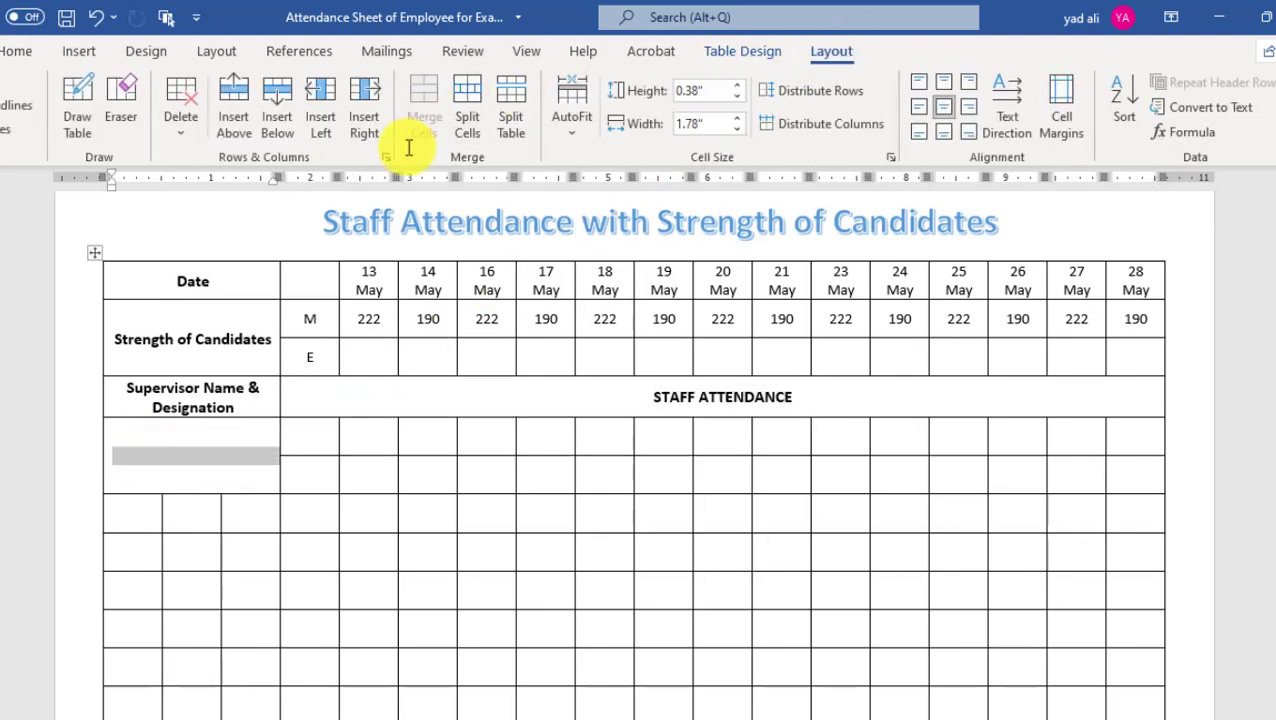
pyautogui.click(311, 437)
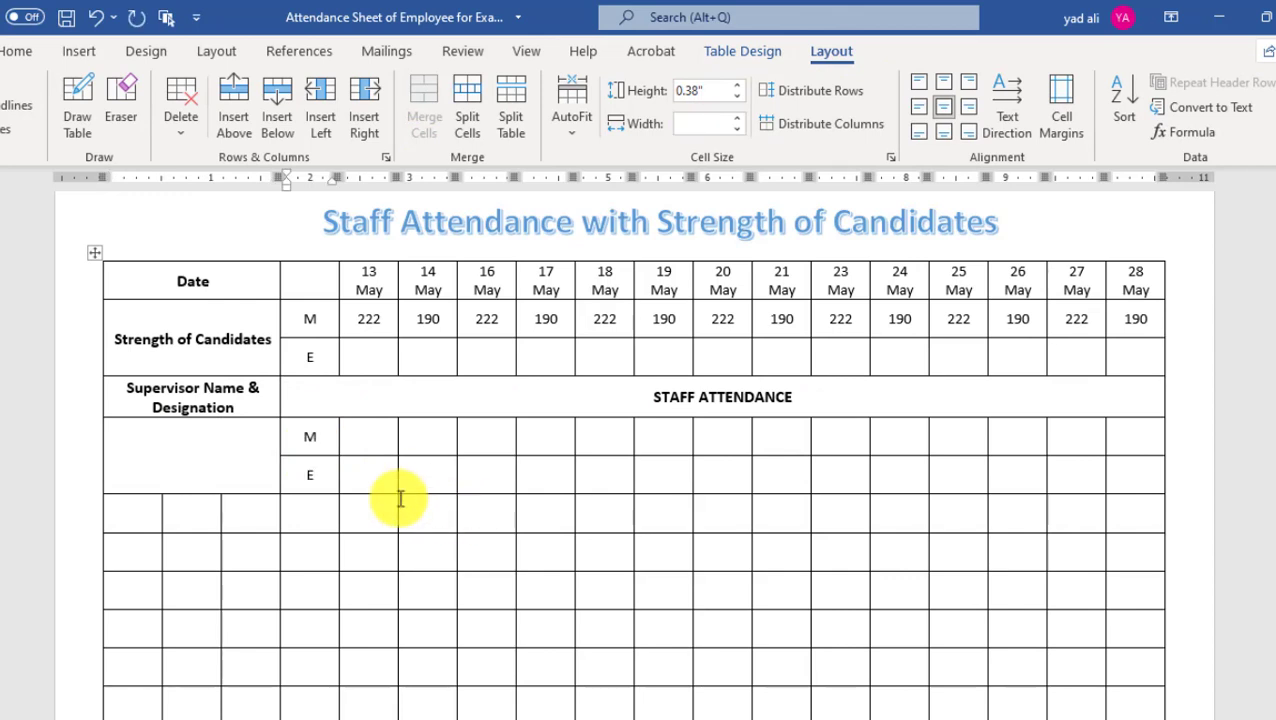
pyautogui.click(192, 455)
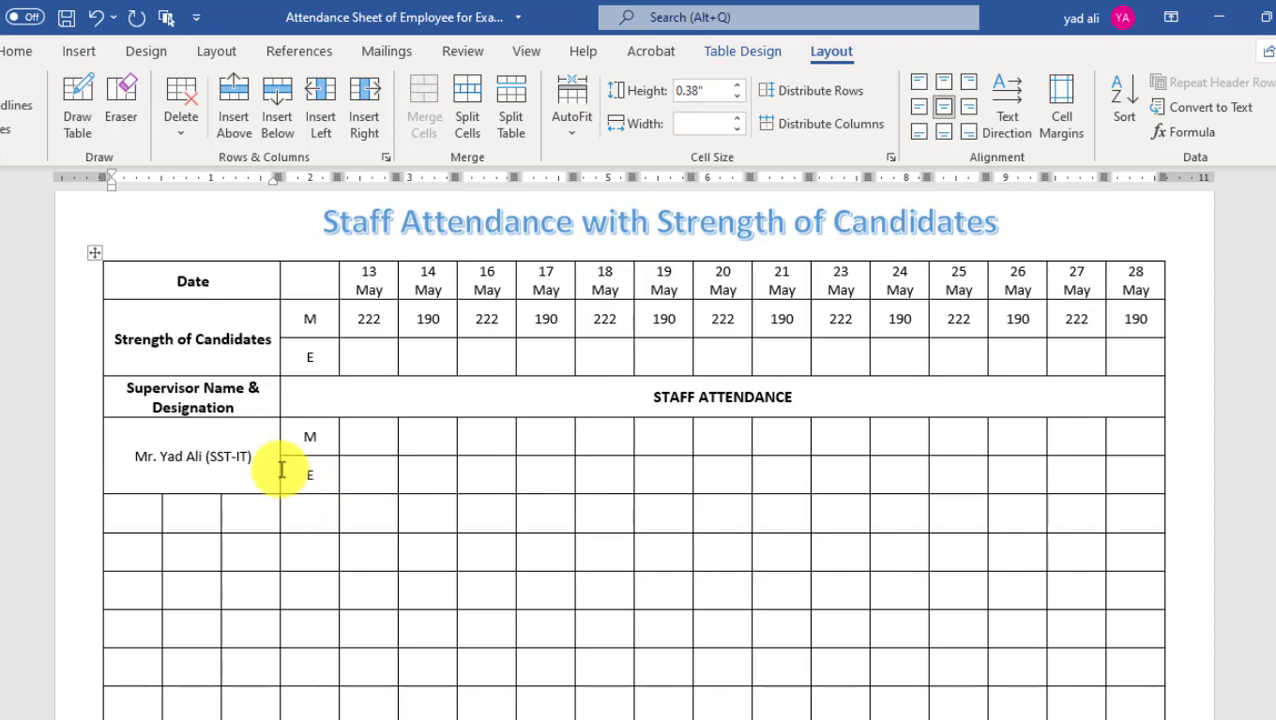
# - Enter the supervisor's name and designation in the merged cell and make it bold
pyautogui.moveTo(257, 456); pyautogui.dragTo(112, 456)
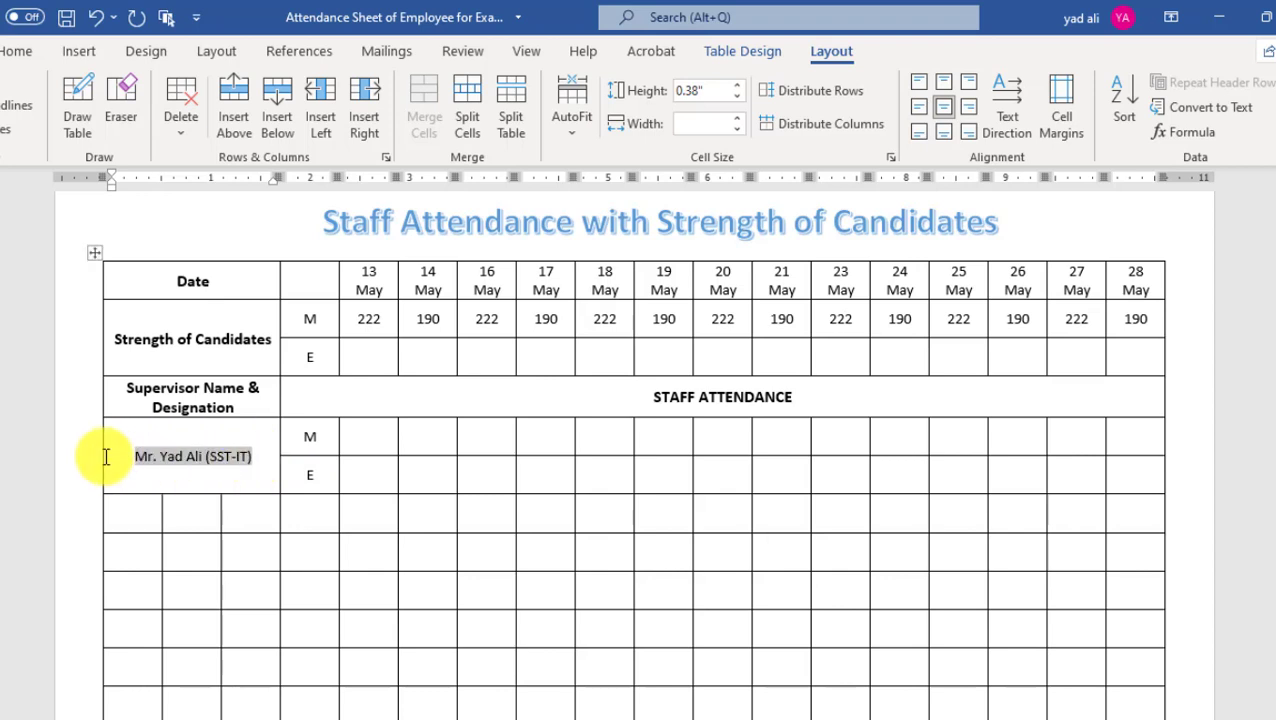
pyautogui.click(18, 52)
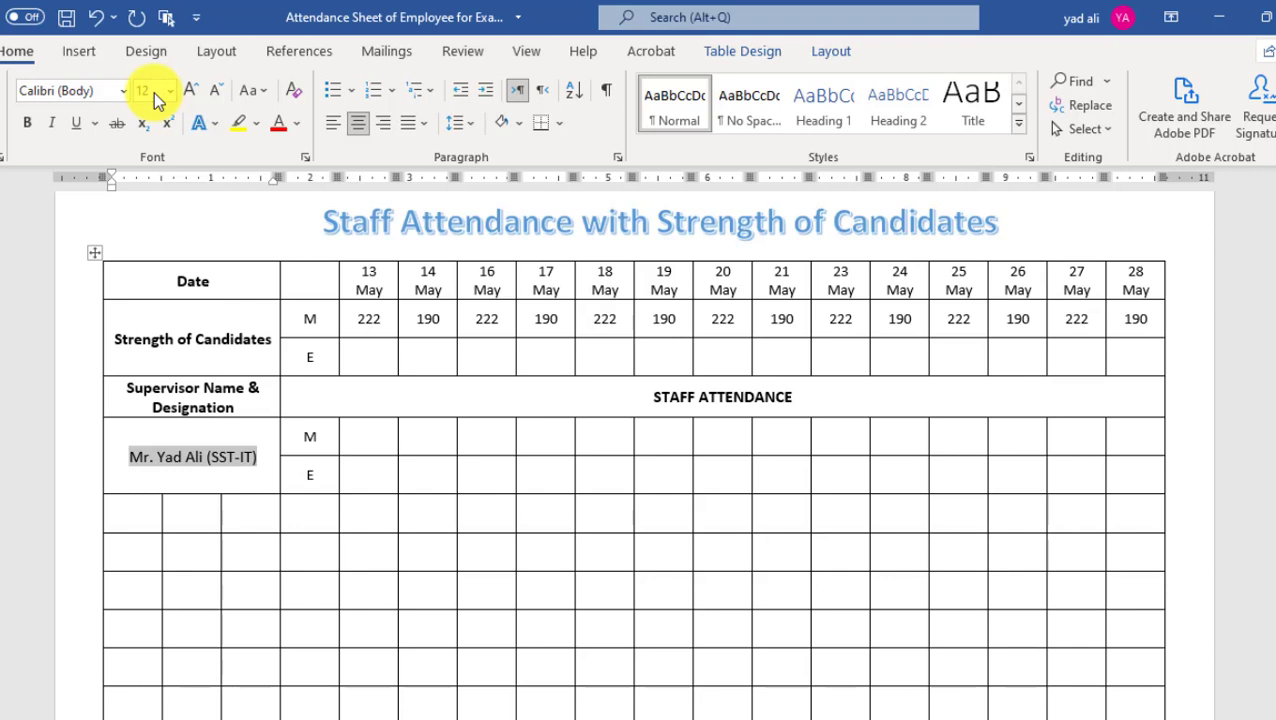
pyautogui.click(31, 124)
pyautogui.click(262, 460)
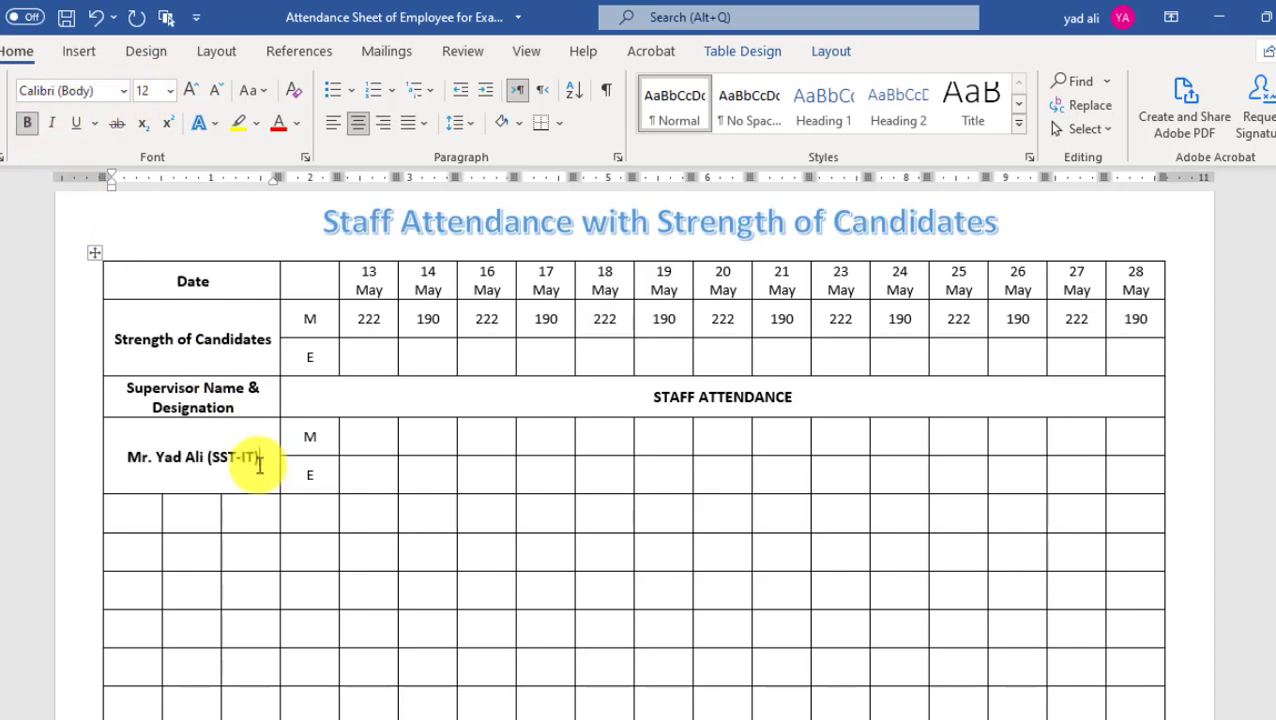
pyautogui.moveTo(186, 516); pyautogui.dragTo(251, 550)
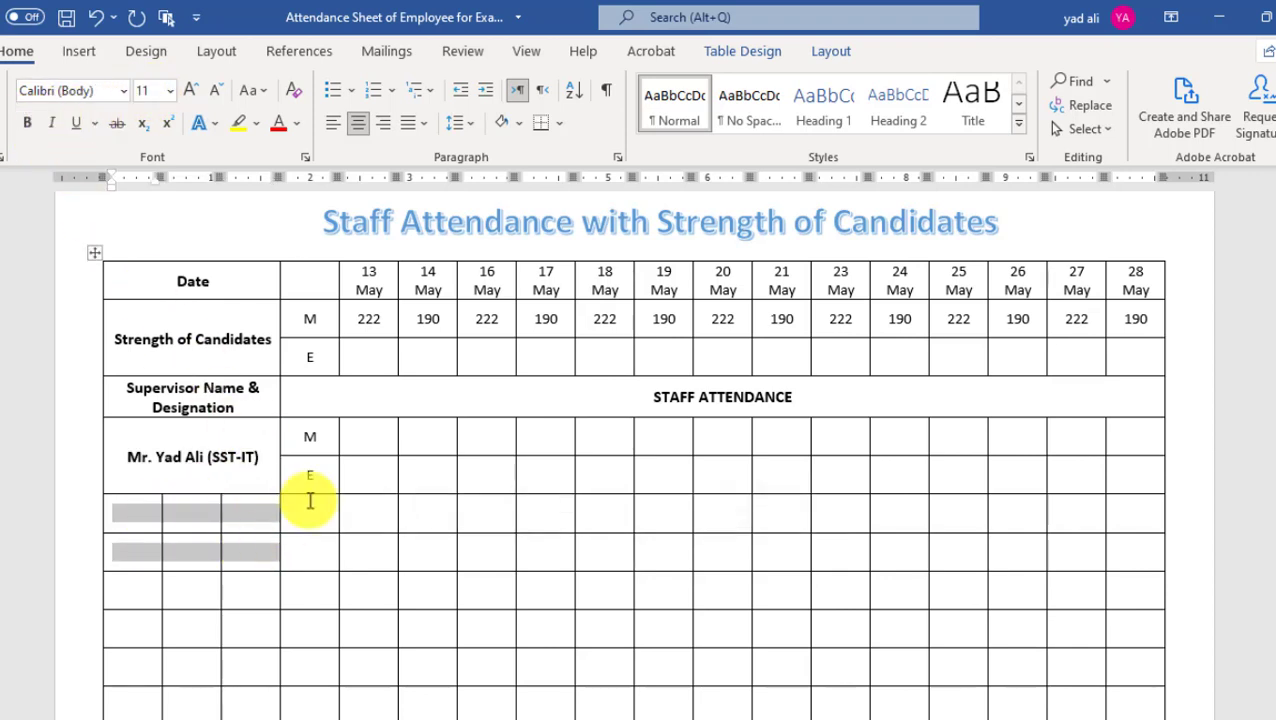
# - Merge the name cells of the three remaining staff row pairs
pyautogui.click(818, 55)
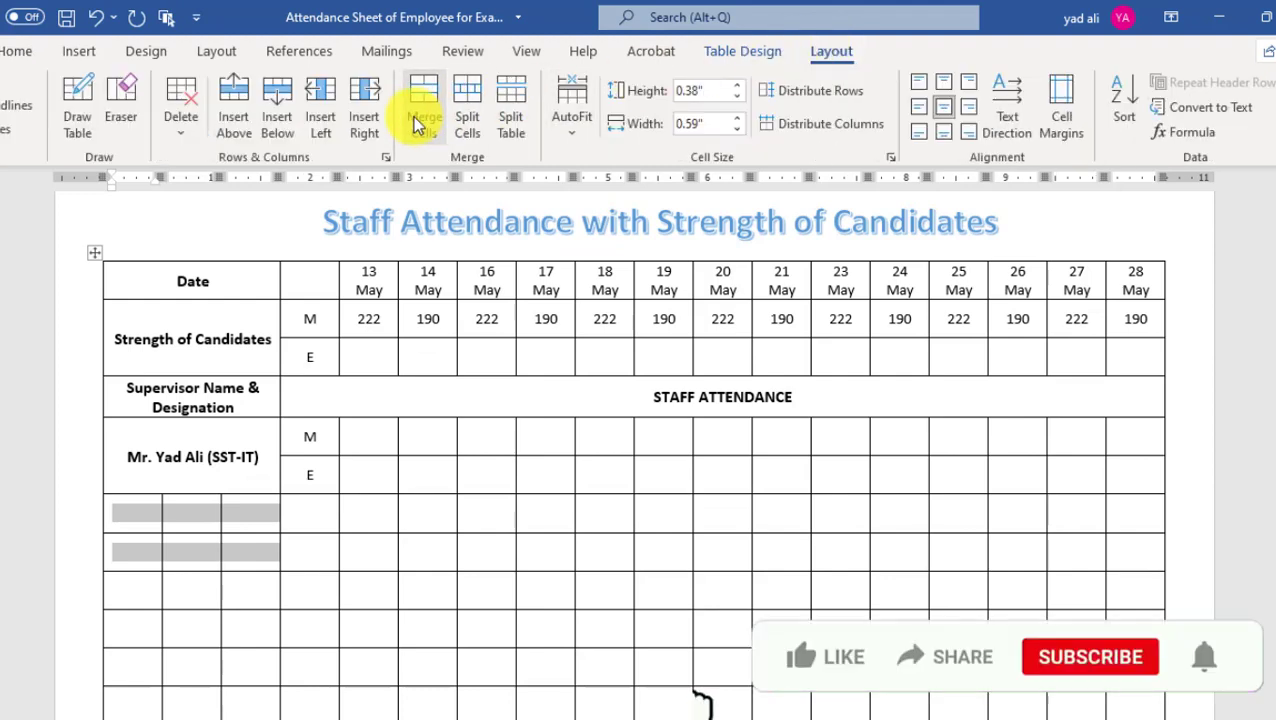
pyautogui.click(421, 114)
pyautogui.moveTo(159, 594); pyautogui.dragTo(242, 629)
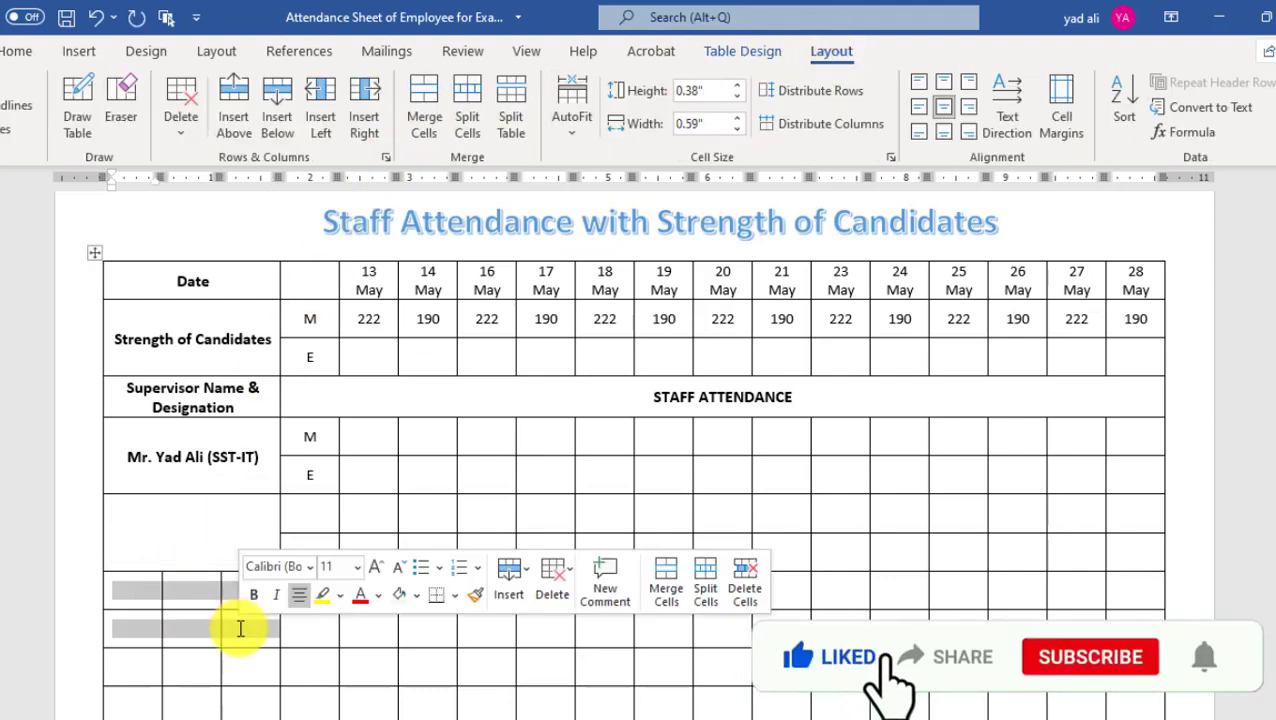
pyautogui.click(421, 114)
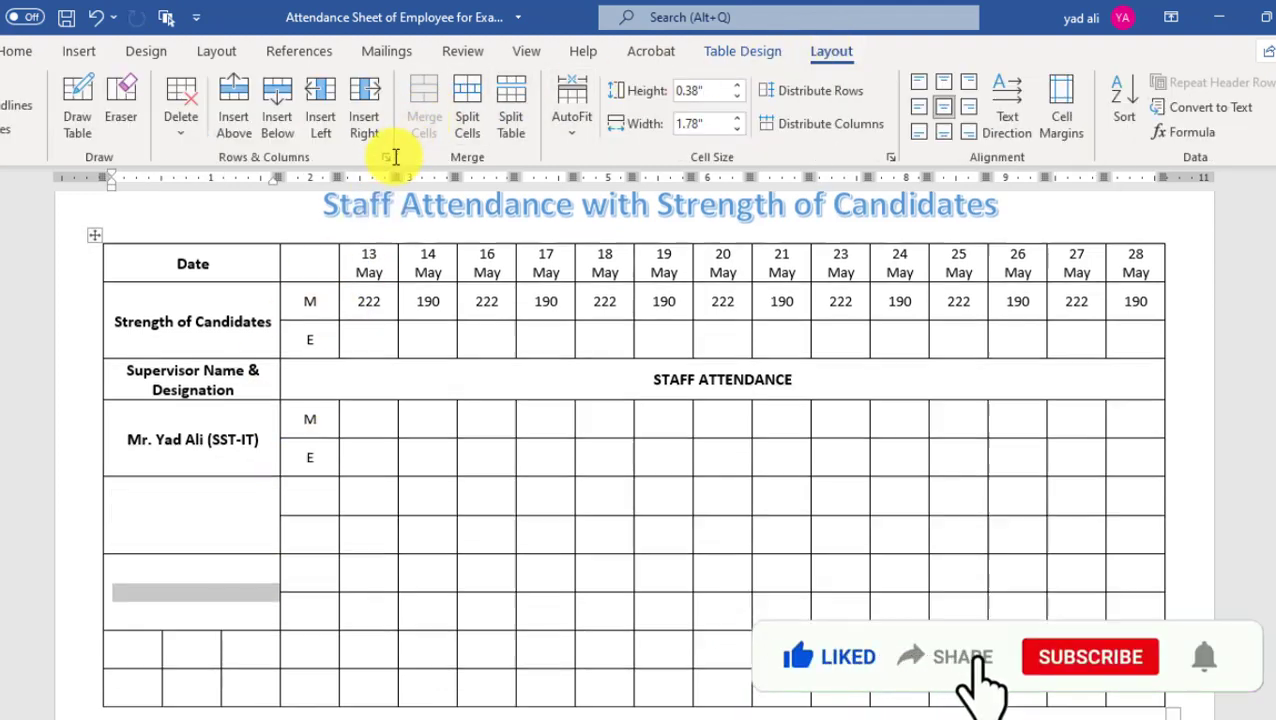
pyautogui.scroll(-3, 179, 461)
pyautogui.moveTo(142, 519); pyautogui.dragTo(242, 555)
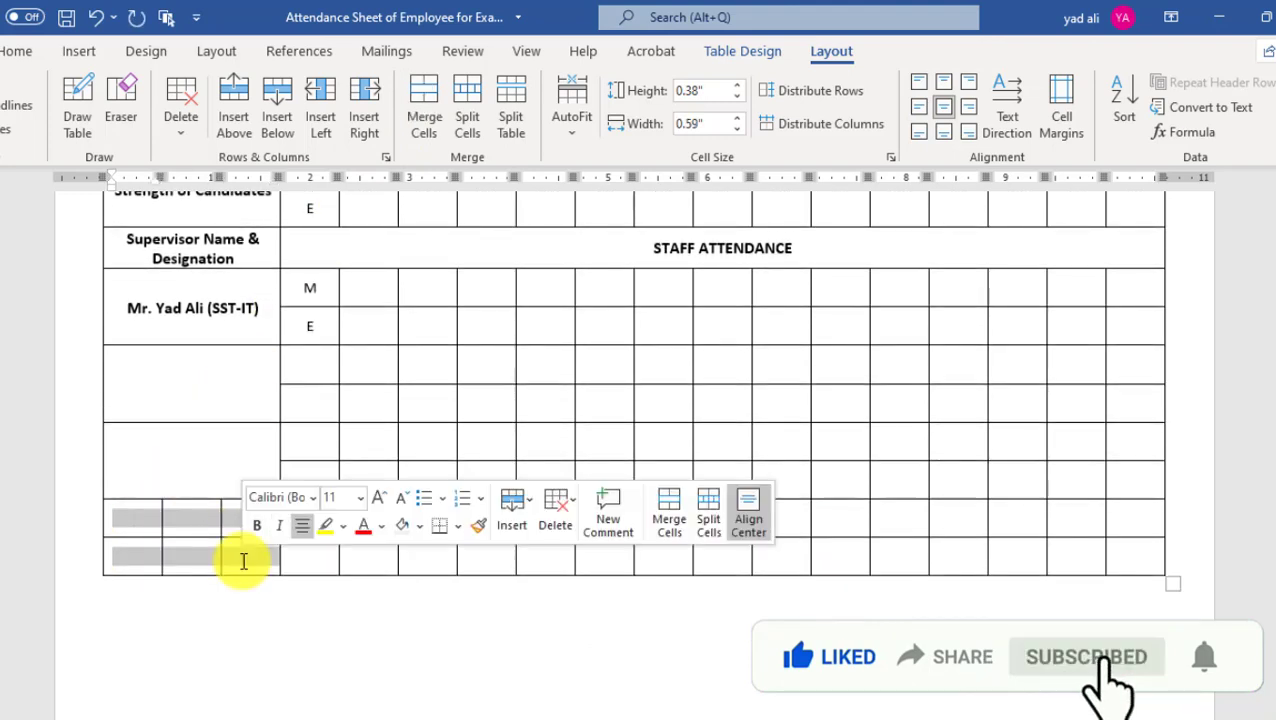
pyautogui.click(424, 110)
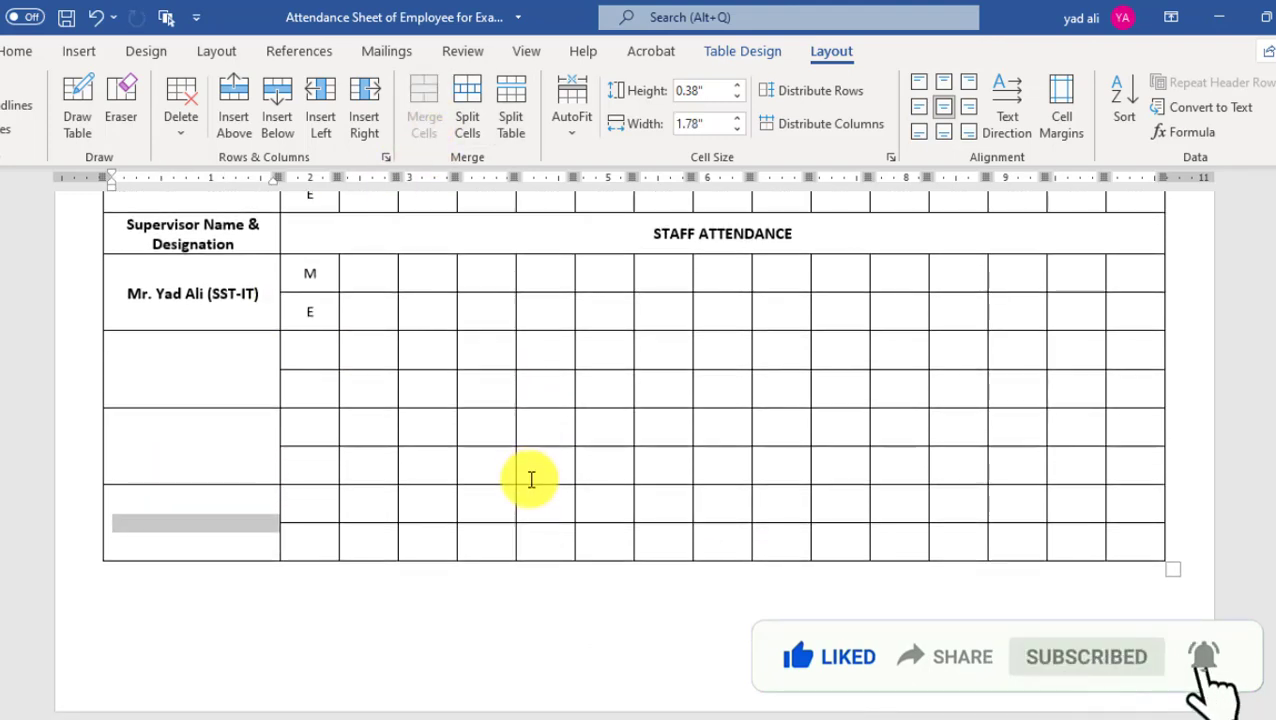
# - Paste in the three staff members' names with their M and E labels
pyautogui.click(253, 521)
pyautogui.click(242, 454)
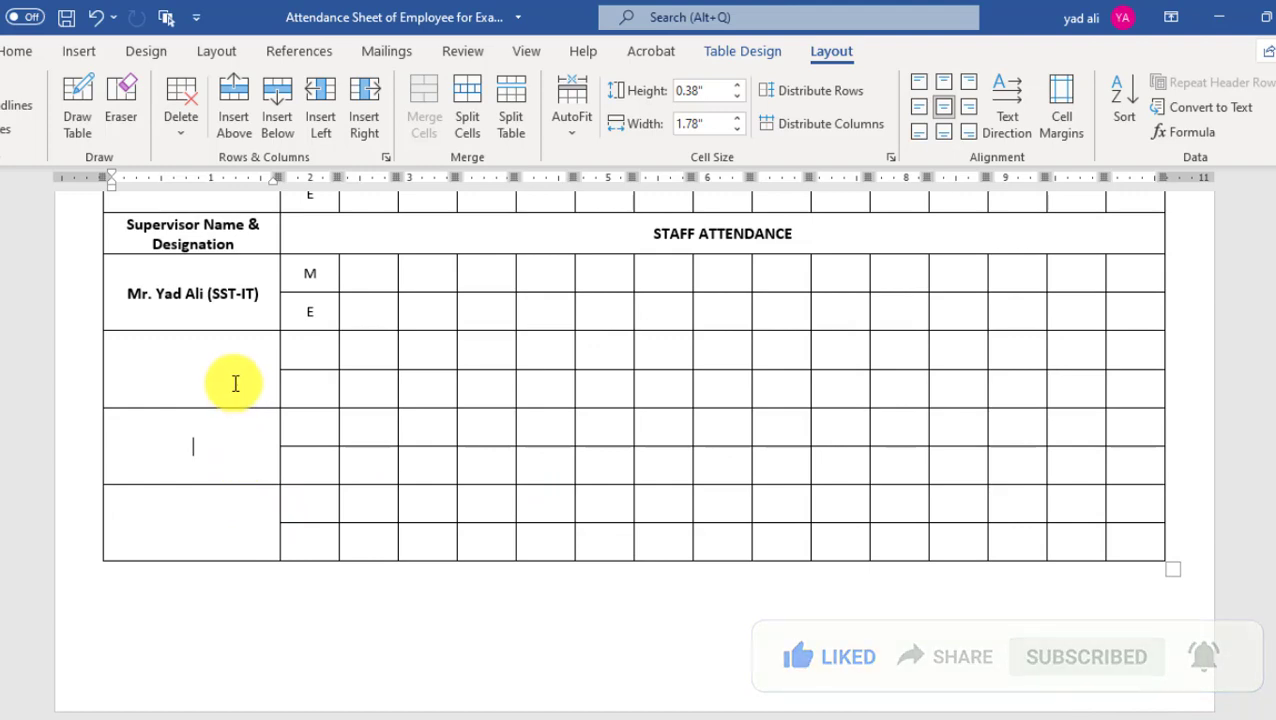
pyautogui.click(233, 378)
pyautogui.scroll(2, 328, 378)
pyautogui.hotkey('ctrl', 'v')
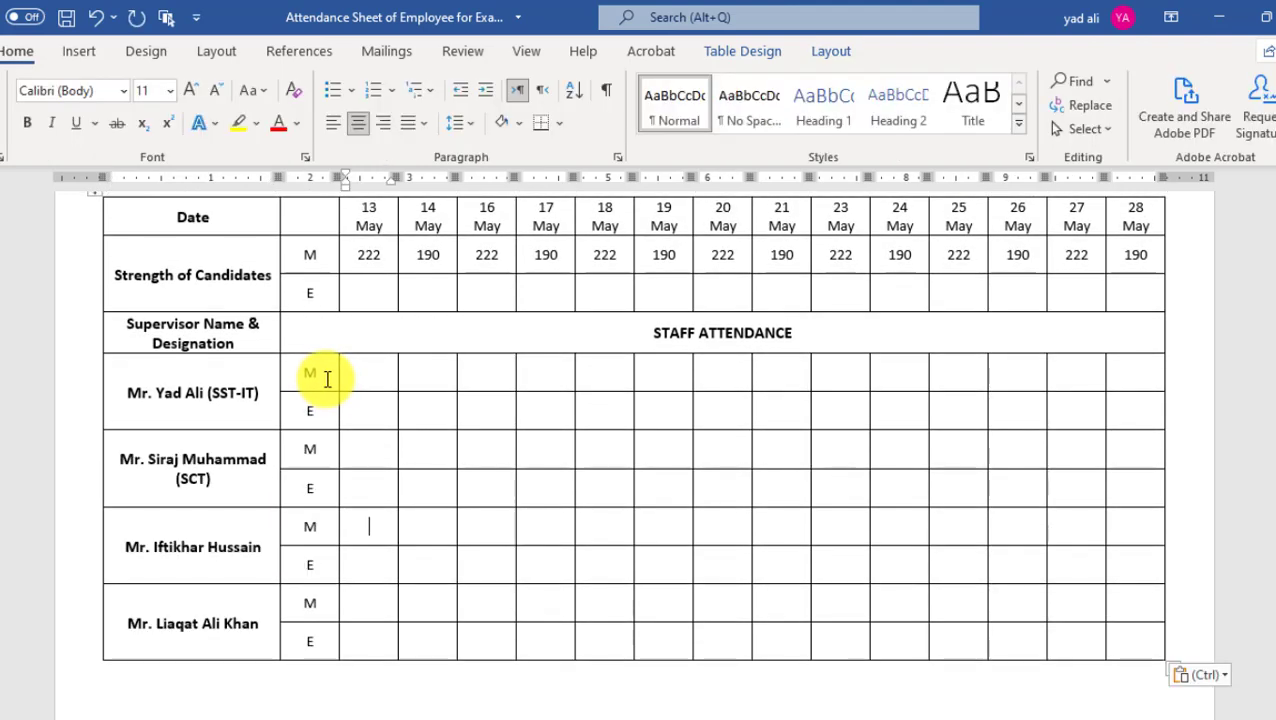
pyautogui.moveTo(125, 460)
pyautogui.mouseDown()
pyautogui.moveTo(214, 586)
pyautogui.moveTo(216, 618)
pyautogui.mouseUp()
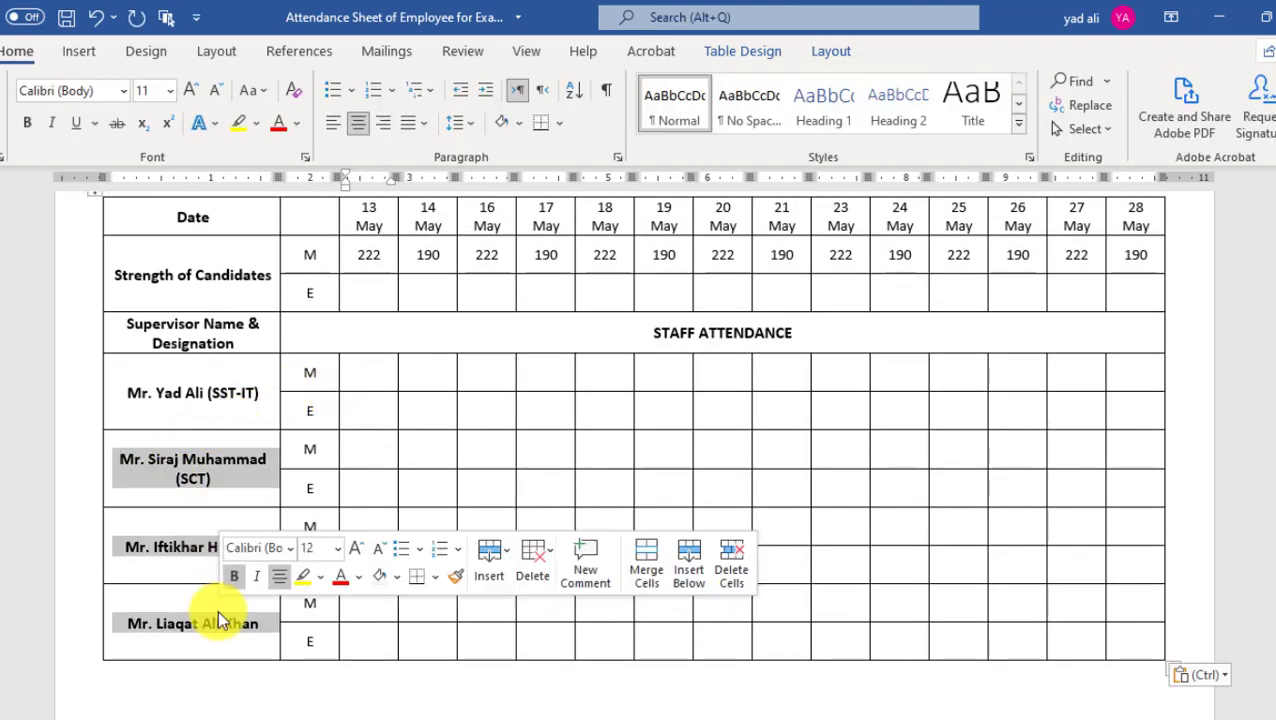
pyautogui.click(372, 410)
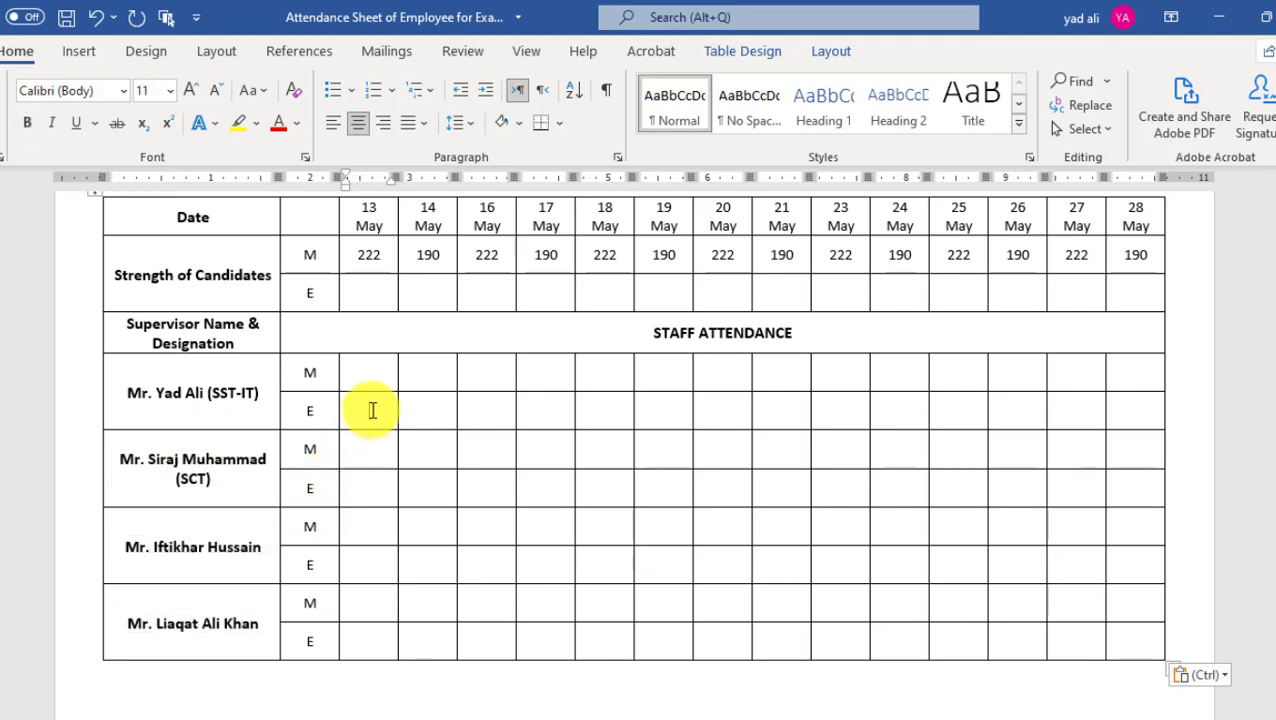
pyautogui.scroll(1, 372, 410)
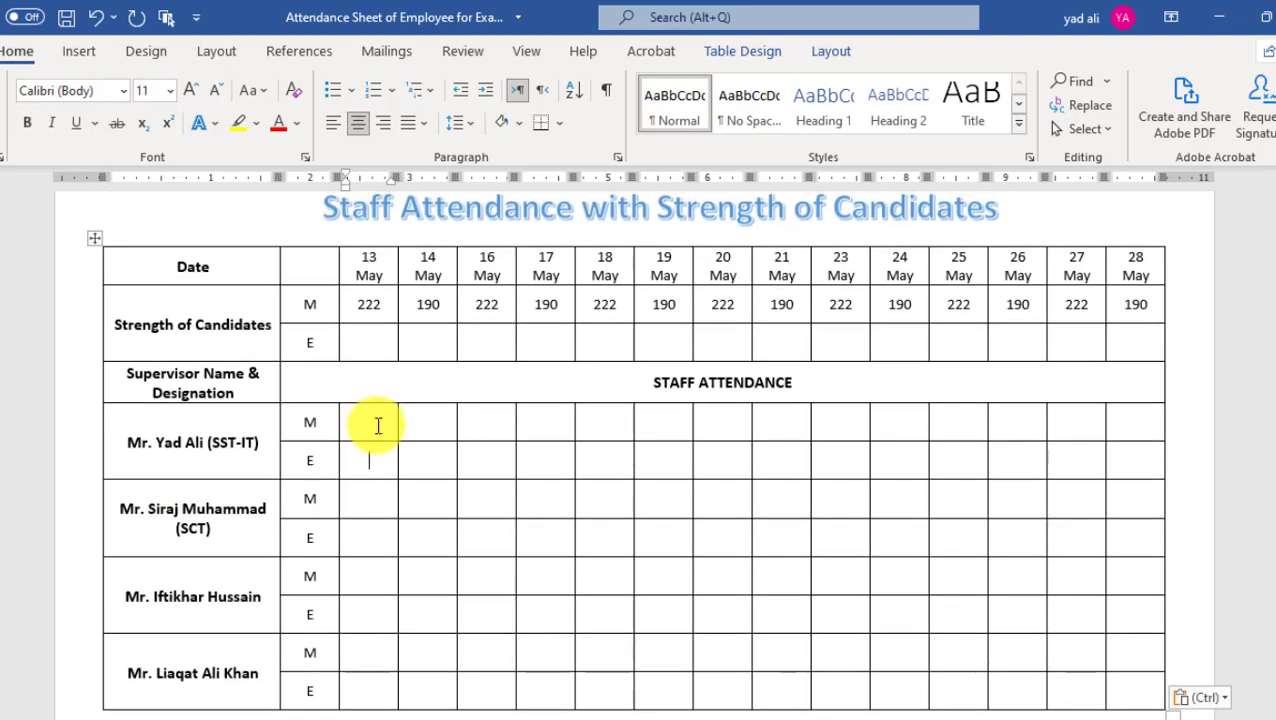
pyautogui.click(378, 426)
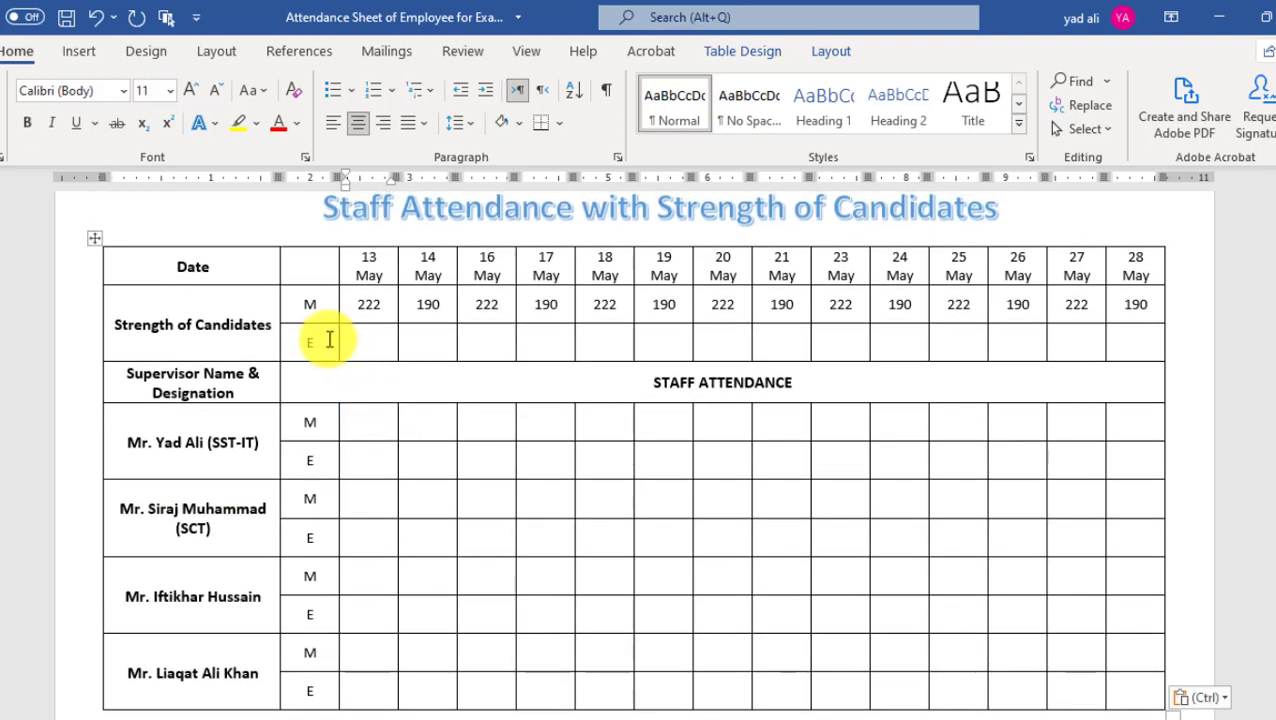
# - Insert a check mark symbol into the first staff member's 13 May M cell
pyautogui.click(90, 55)
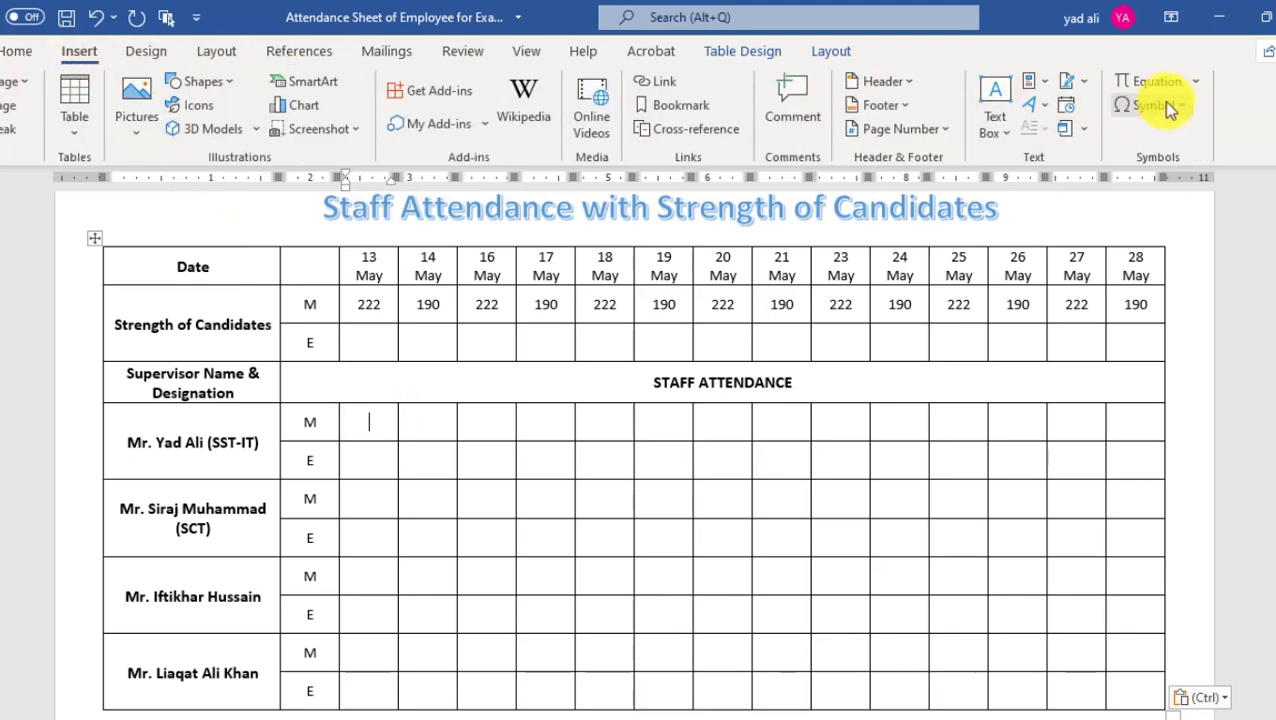
pyautogui.click(1160, 104)
pyautogui.click(1176, 266)
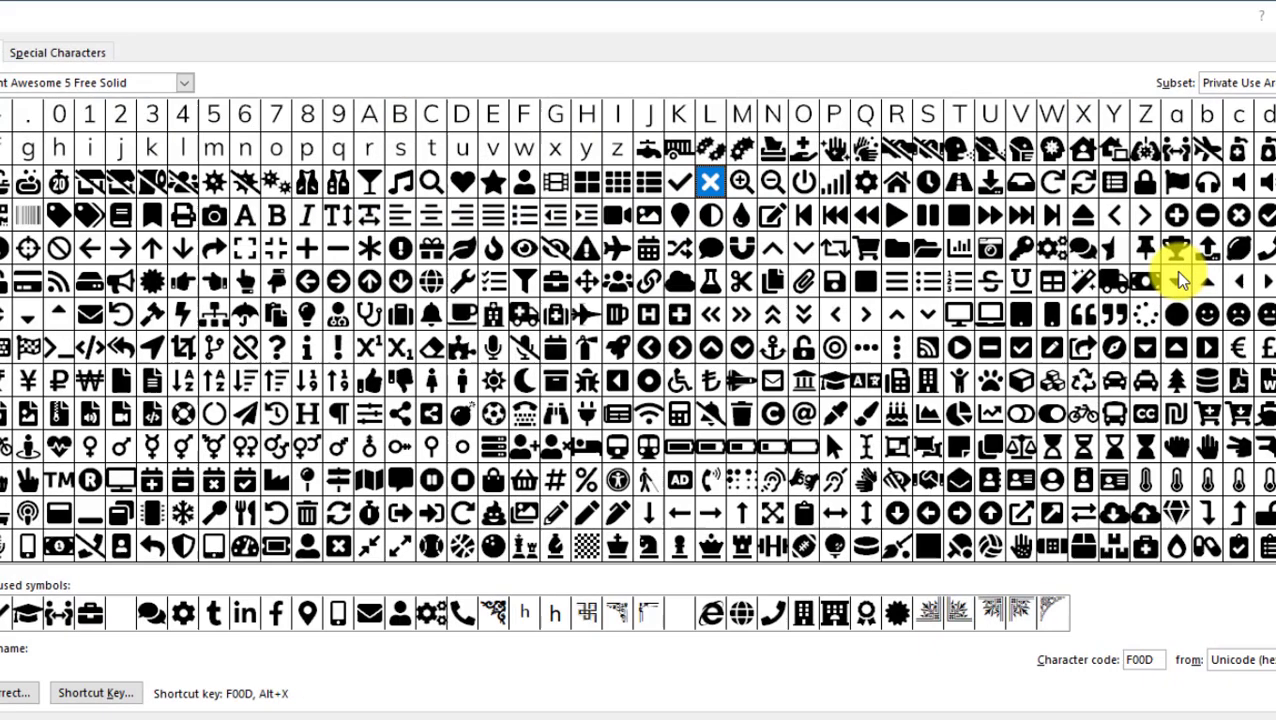
pyautogui.click(681, 184)
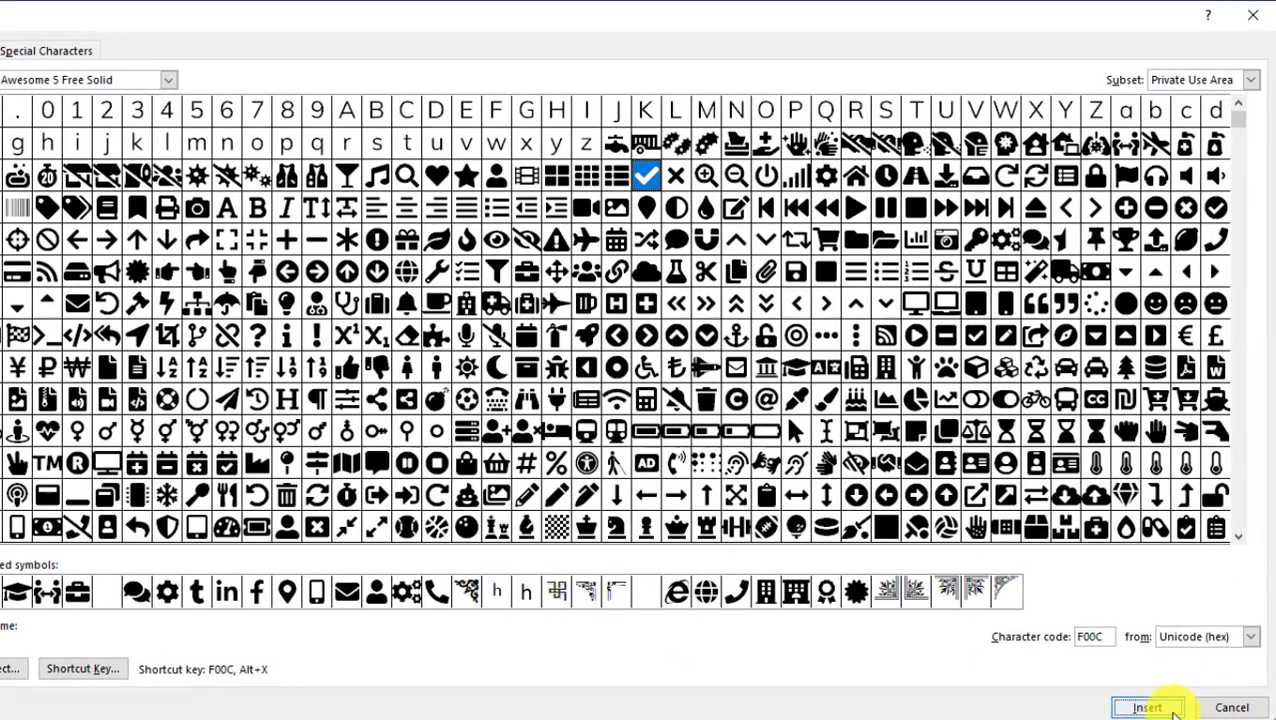
pyautogui.click(1150, 703)
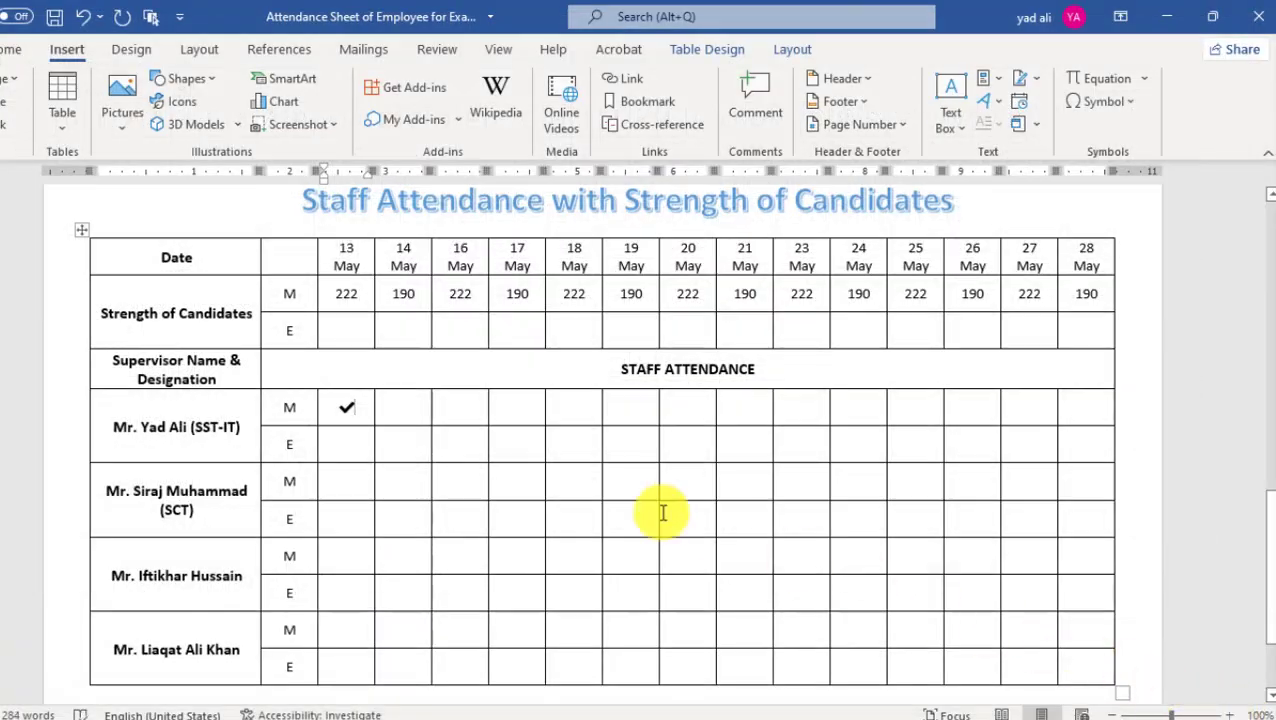
# - Paste ticks across the first member's M row through 28 May, then into the second member's row
pyautogui.doubleClick(348, 409)
pyautogui.hotkey('ctrl', 'c')
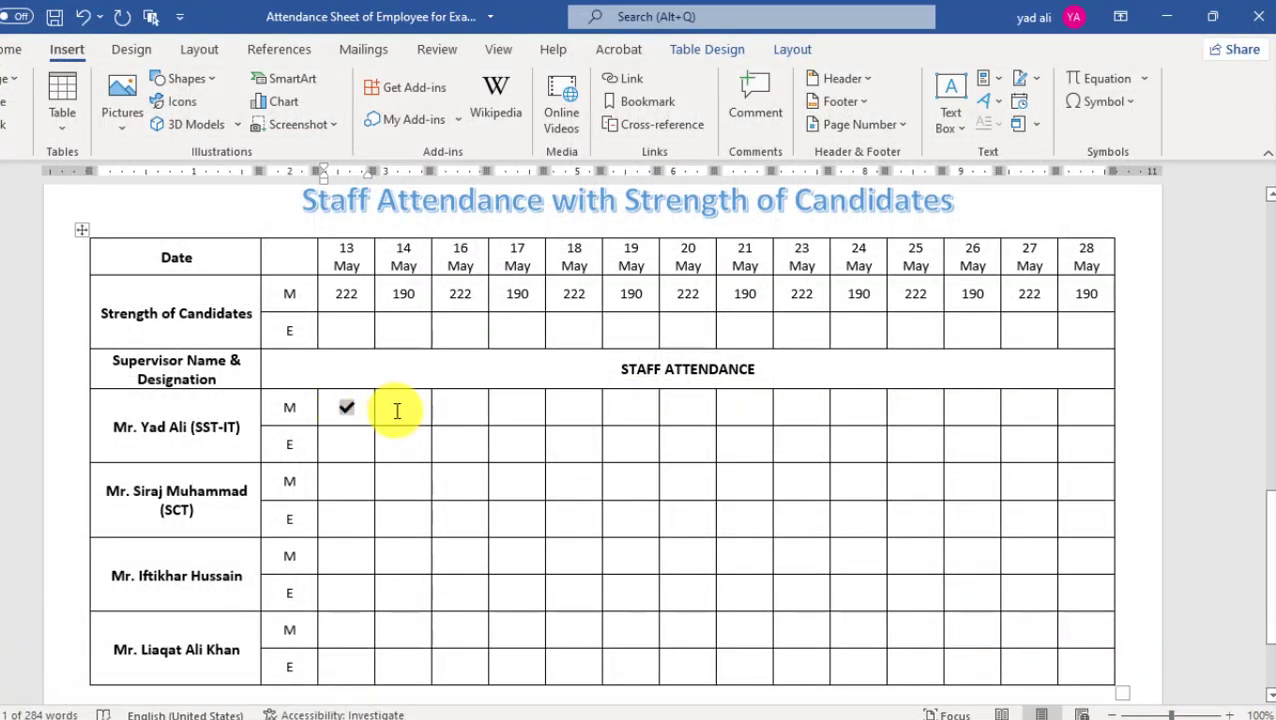
pyautogui.click(398, 410)
pyautogui.hotkey('ctrl', 'v')
pyautogui.click(461, 409)
pyautogui.hotkey('ctrl', 'v')
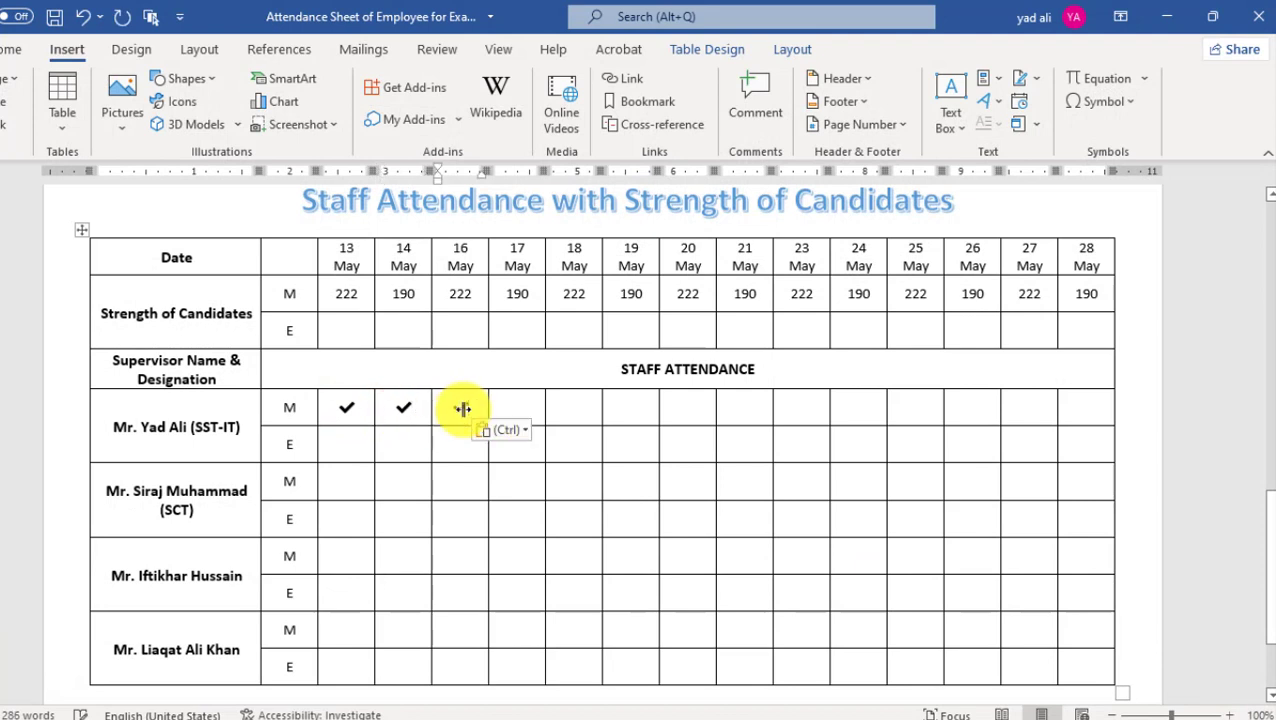
pyautogui.click(517, 409)
pyautogui.hotkey('ctrl', 'v')
pyautogui.click(574, 409)
pyautogui.hotkey('ctrl', 'v')
pyautogui.click(631, 409)
pyautogui.hotkey('ctrl', 'v')
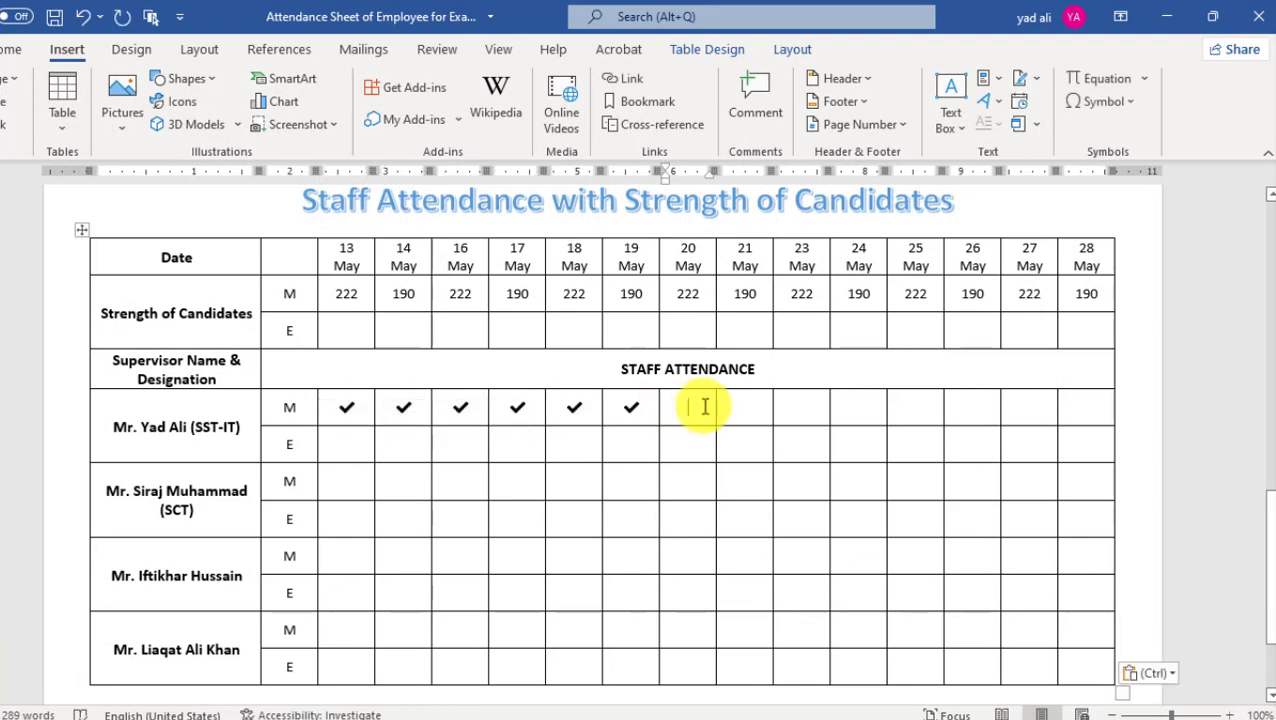
pyautogui.hotkey('ctrl', 'v')
pyautogui.moveTo(906, 409); pyautogui.dragTo(983, 409)
pyautogui.hotkey('ctrl', 'v')
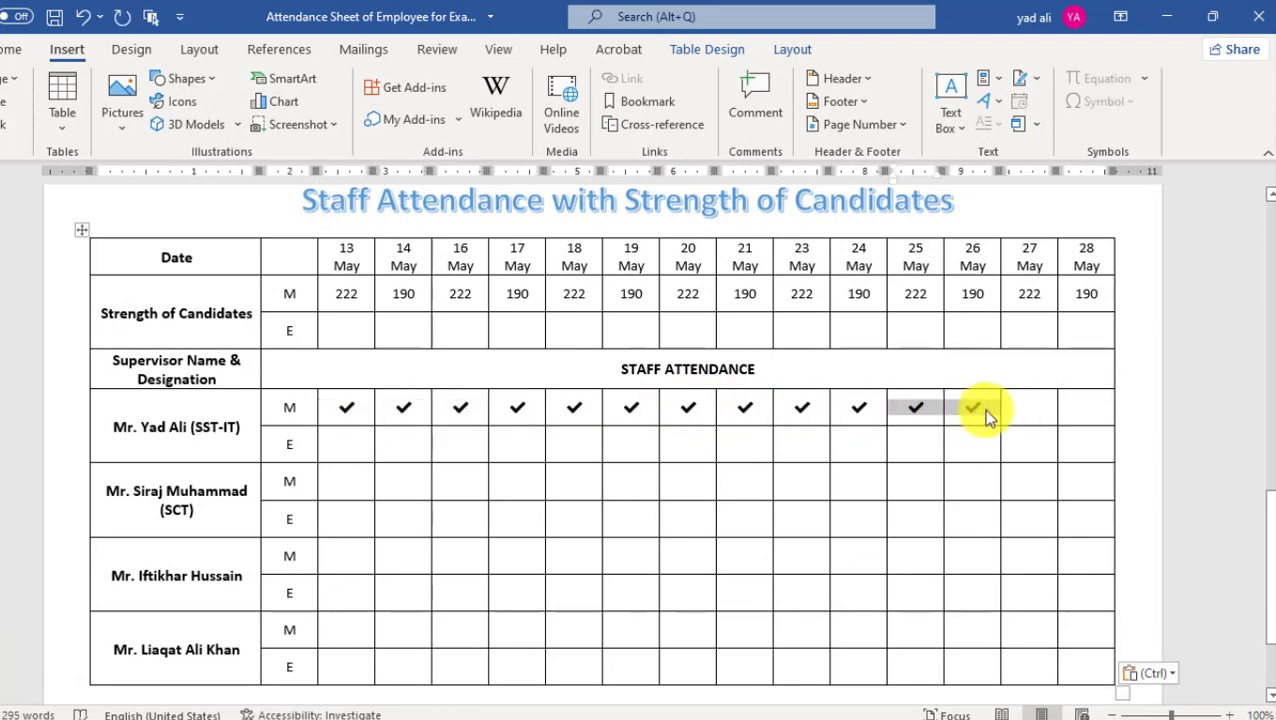
pyautogui.click(1019, 407)
pyautogui.hotkey('ctrl', 'v')
pyautogui.click(347, 483)
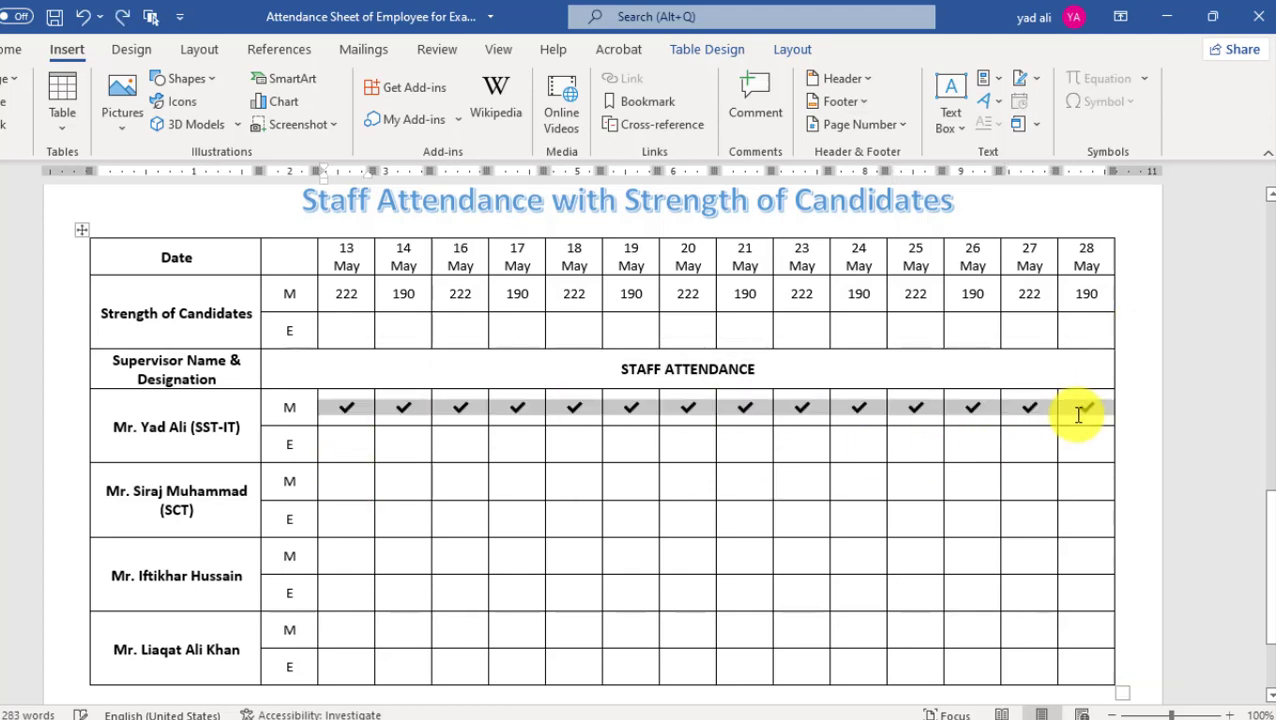
pyautogui.write('✔\t✔\t✔\t✔\t✔\t✔\t✔\t✔\t✔\t✔\t✔\t✔\t✔\t✔')
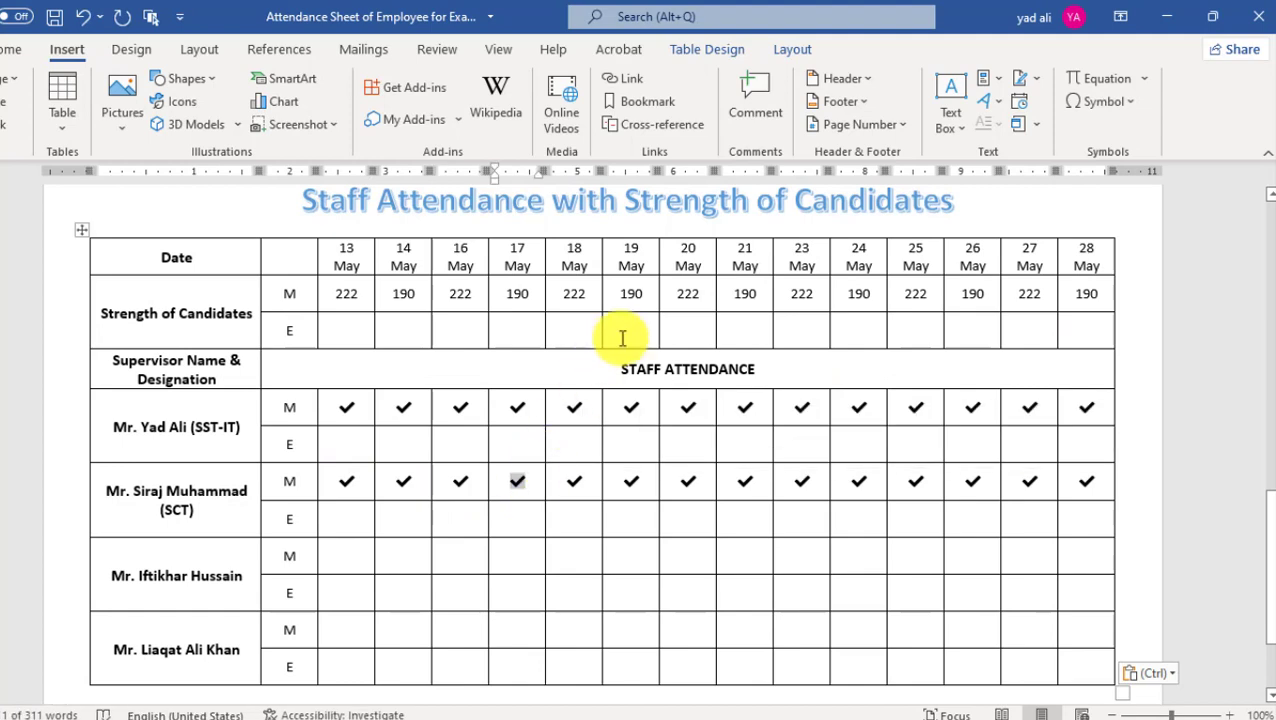
# - Insert the X cross symbol (F00D) into the second staff member's 17 May cell
pyautogui.click(1132, 104)
pyautogui.click(1140, 265)
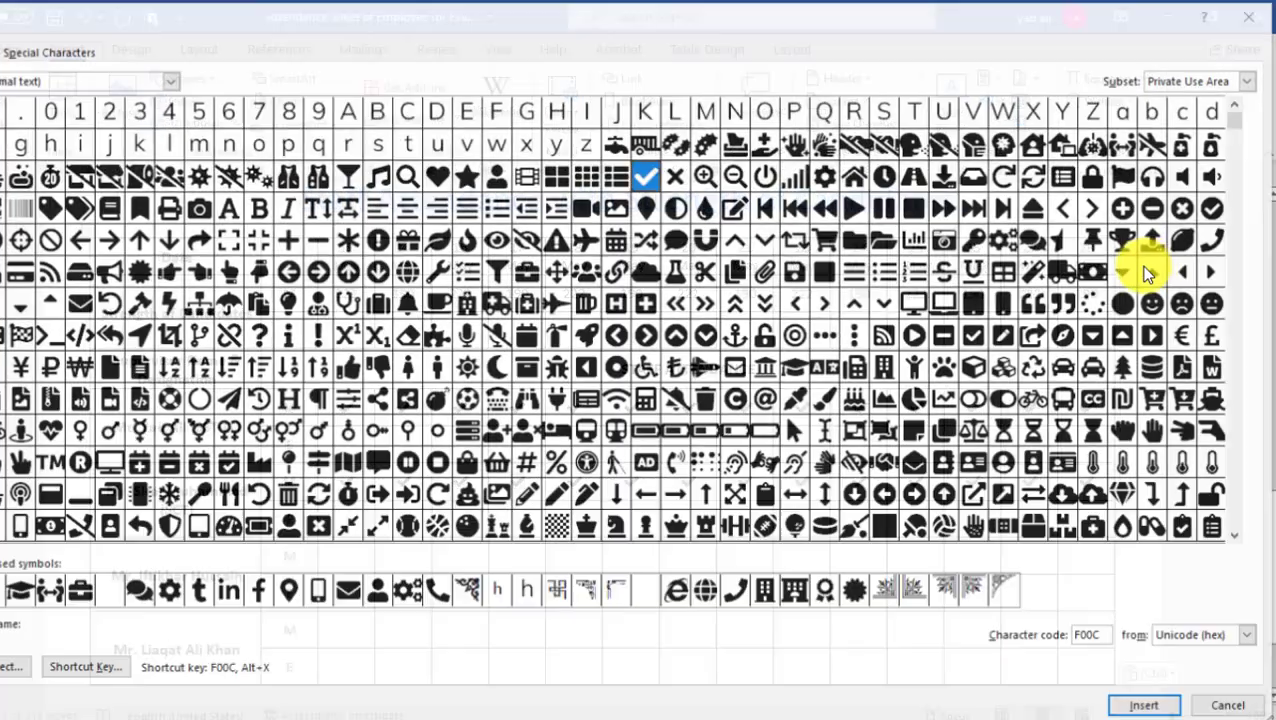
pyautogui.click(675, 174)
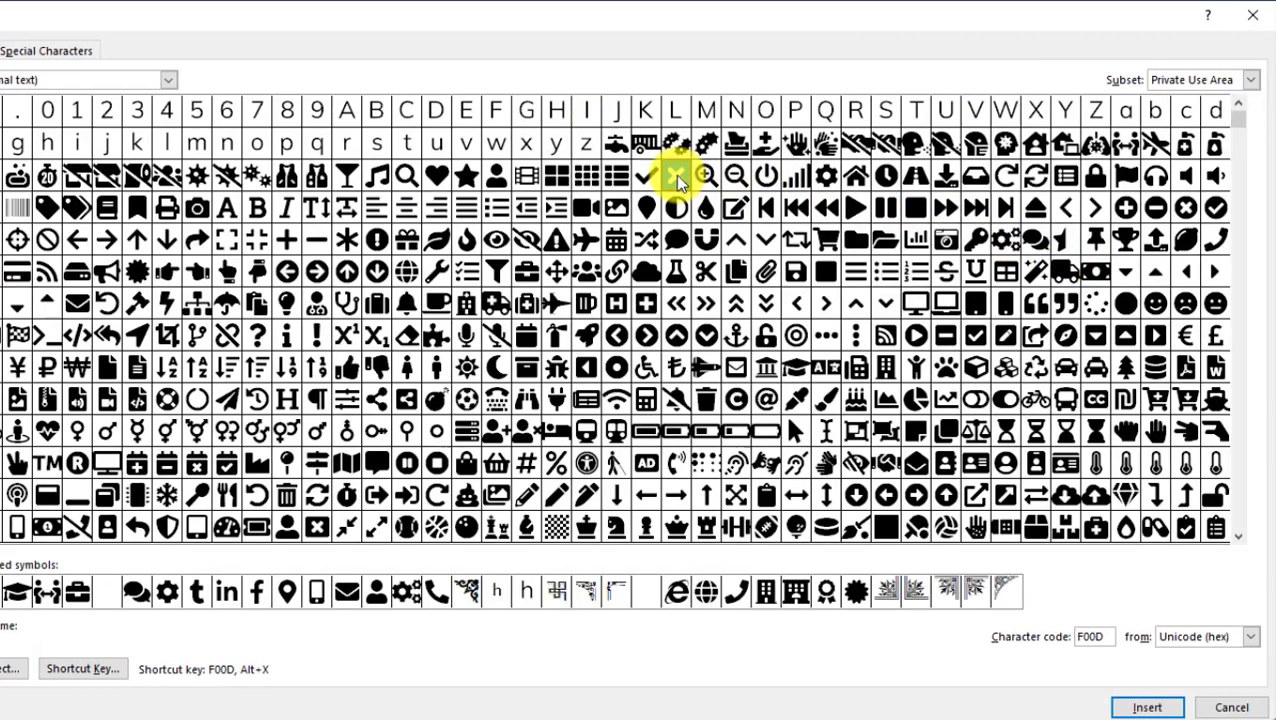
pyautogui.click(1146, 707)
pyautogui.click(1205, 707)
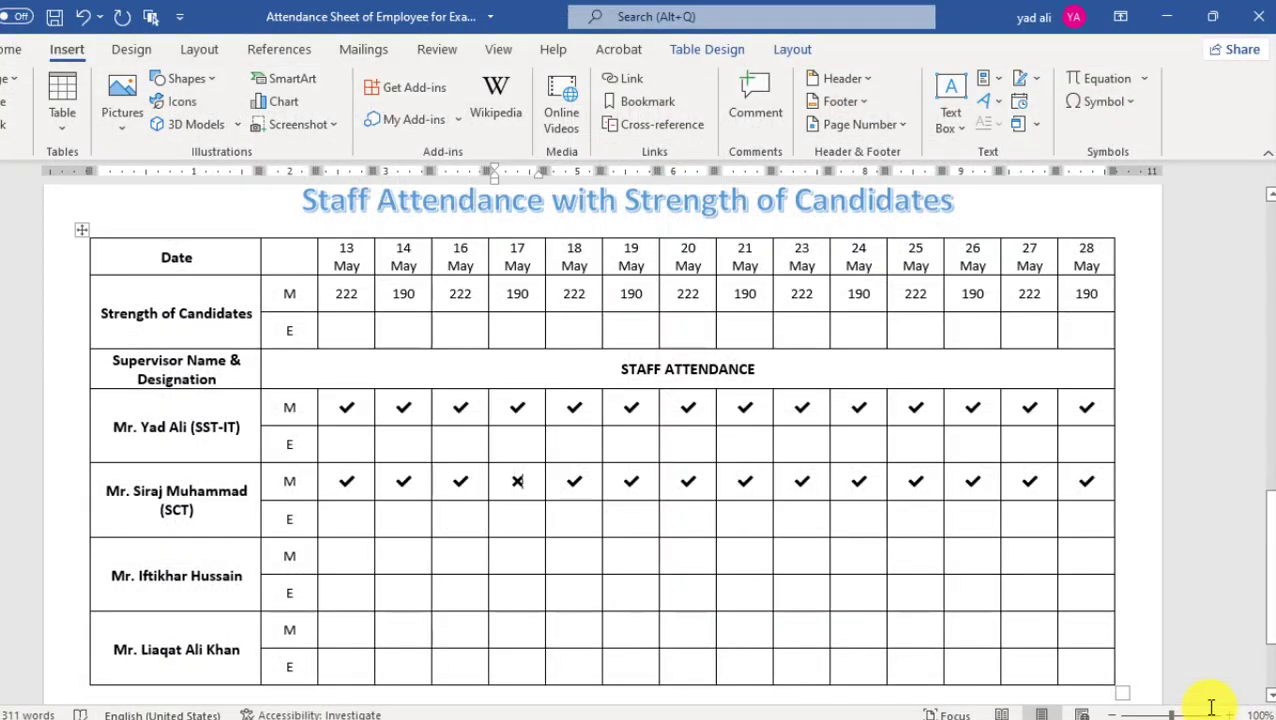
# - Replace the second member's 25 and 28 May ticks with copies of the cross
pyautogui.click(537, 480)
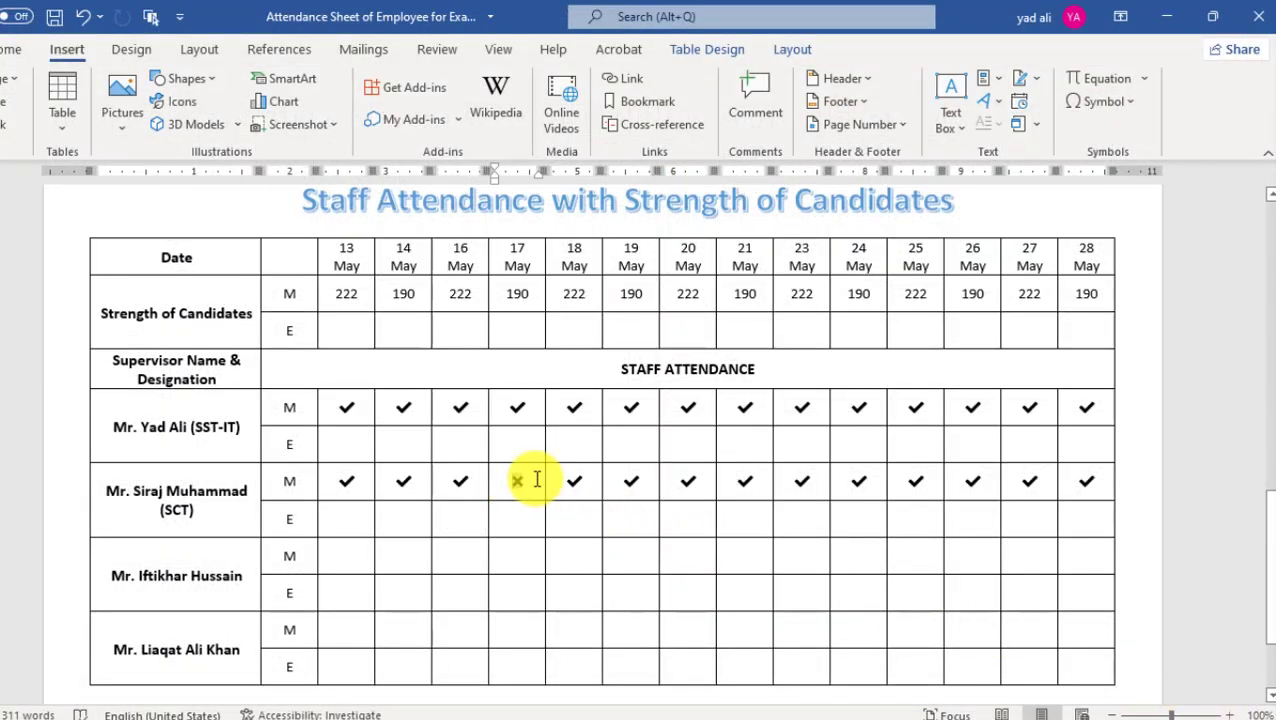
pyautogui.doubleClick(537, 480)
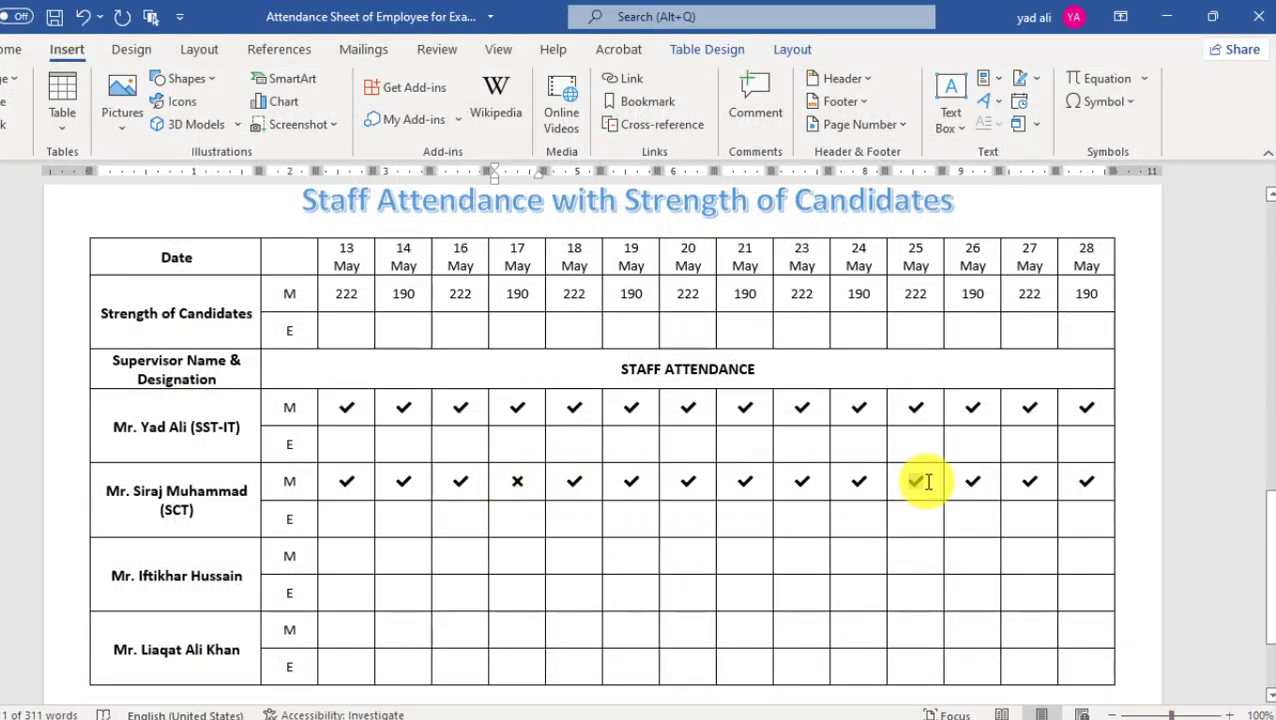
pyautogui.hotkey('ctrl', 'v')
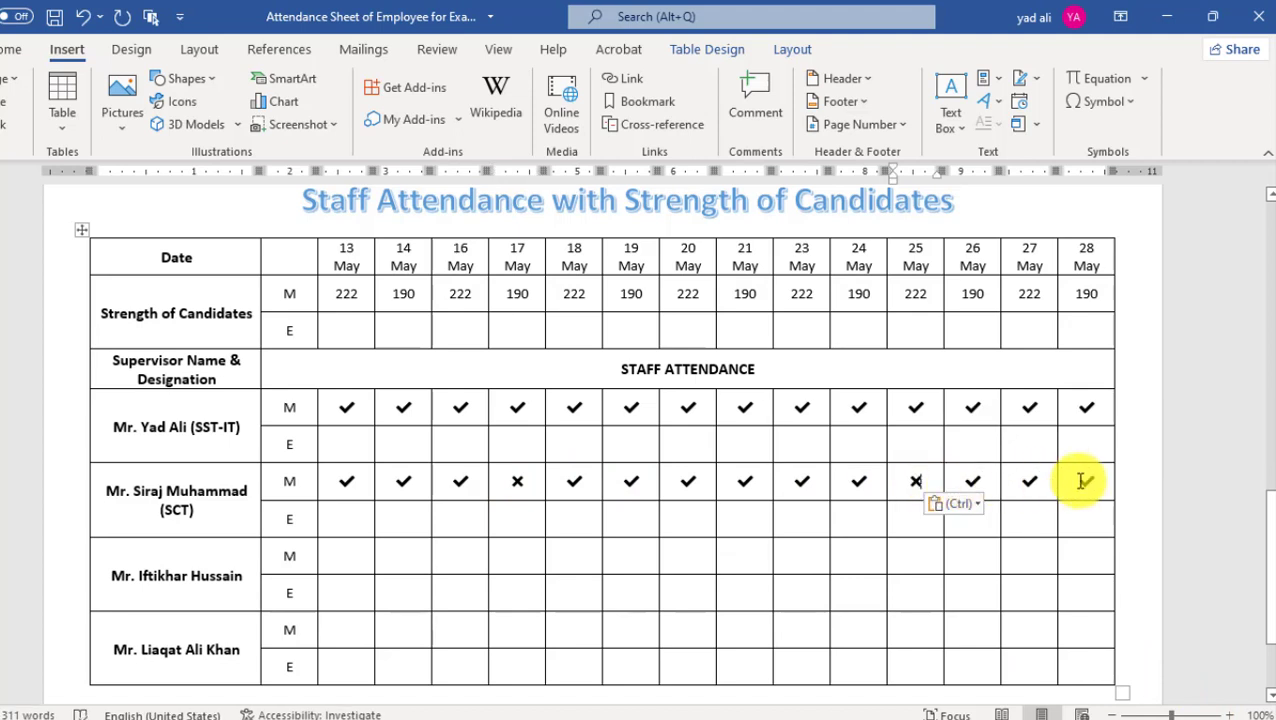
pyautogui.doubleClick(1088, 481)
pyautogui.hotkey('ctrl', 'v')
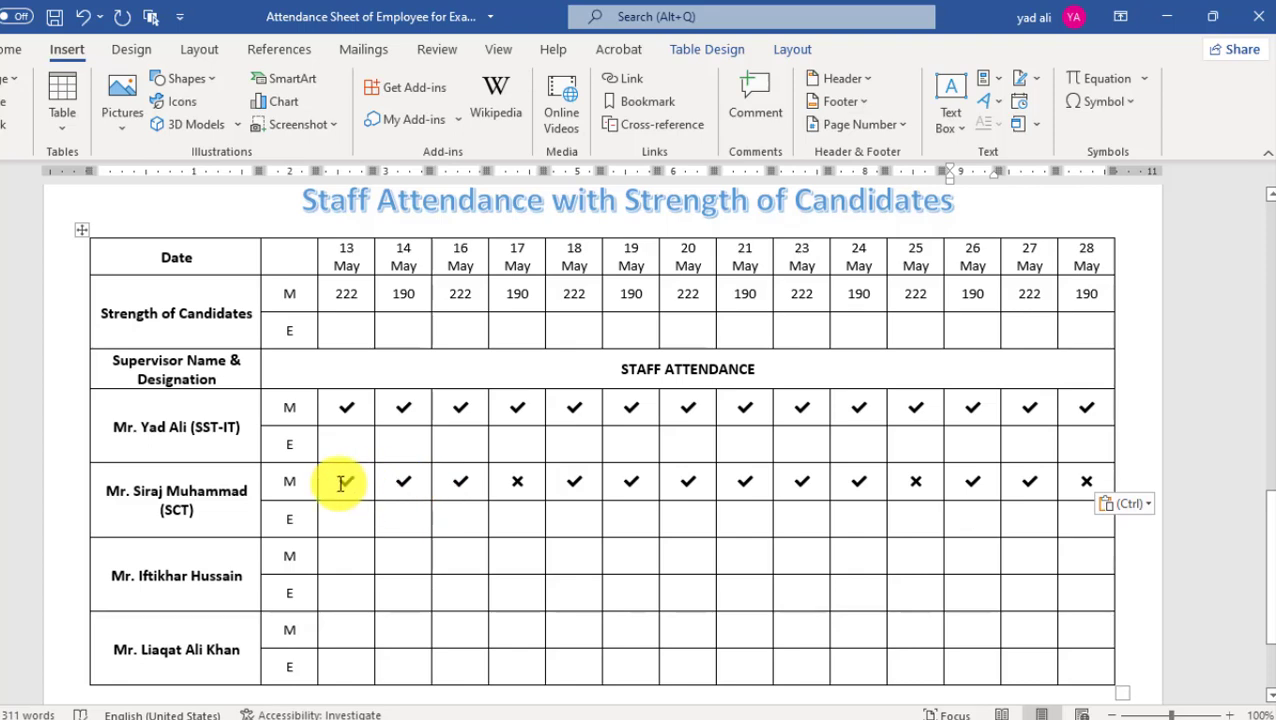
pyautogui.moveTo(336, 484); pyautogui.dragTo(1073, 487)
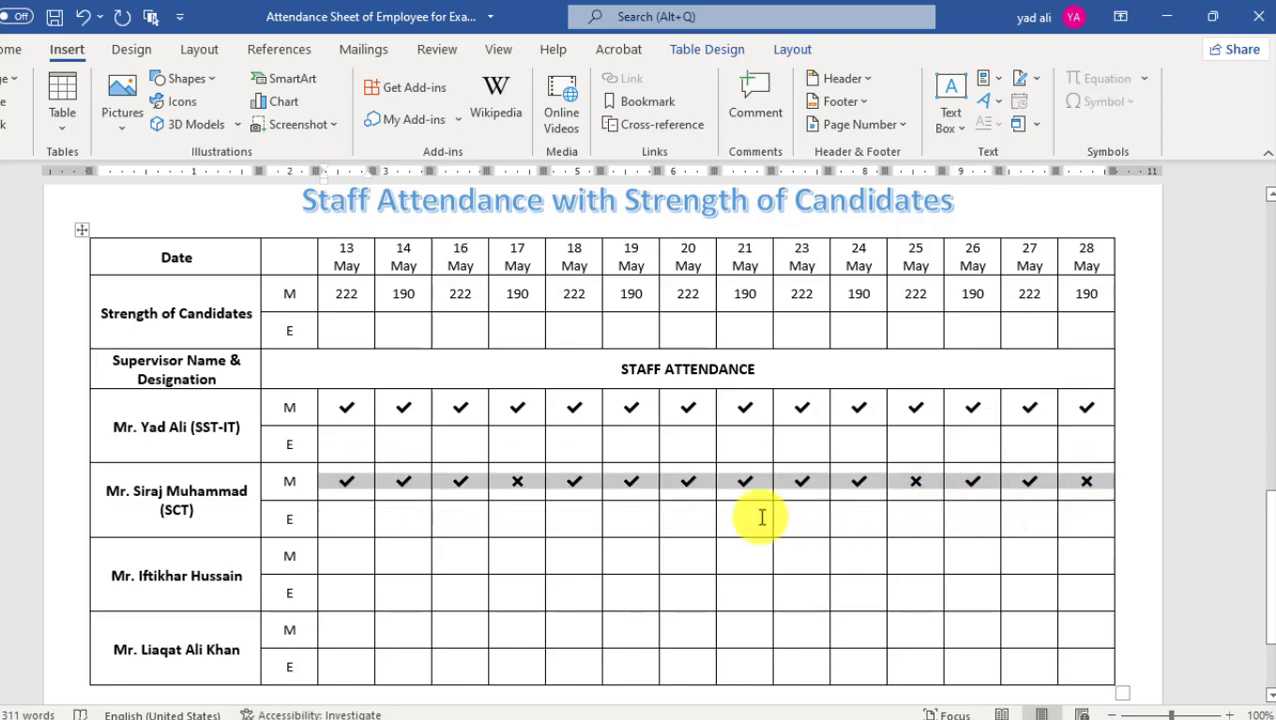
# - Paste the tick/cross row into the last staff rows and revert the second member's 17 May to a tick
pyautogui.click(354, 557)
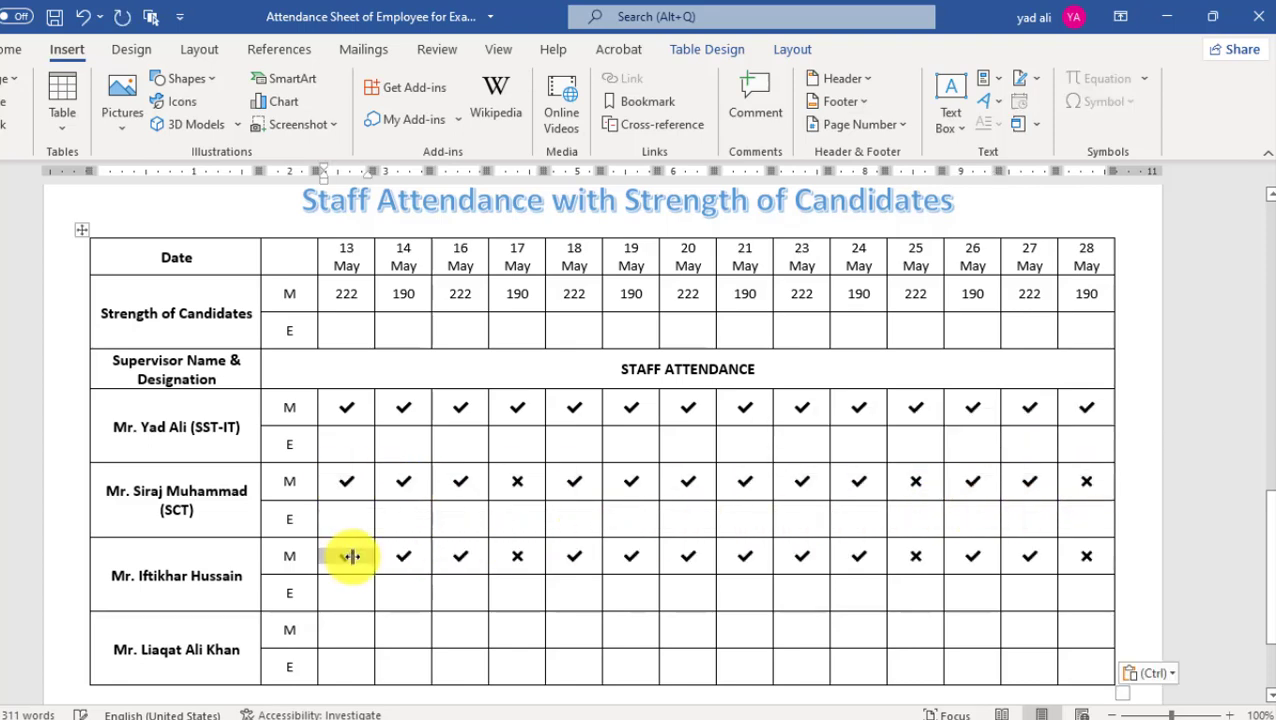
pyautogui.scroll(-2, 350, 550)
pyautogui.click(348, 537)
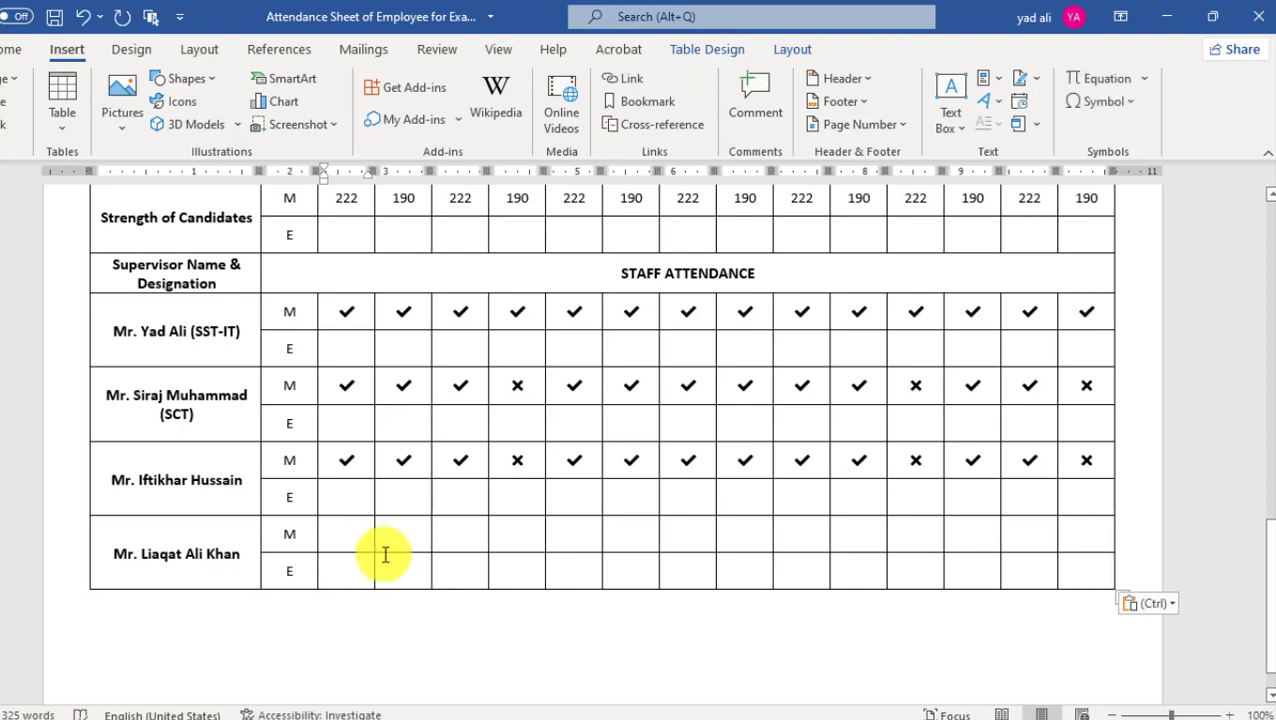
pyautogui.hotkey('ctrl', 'v')
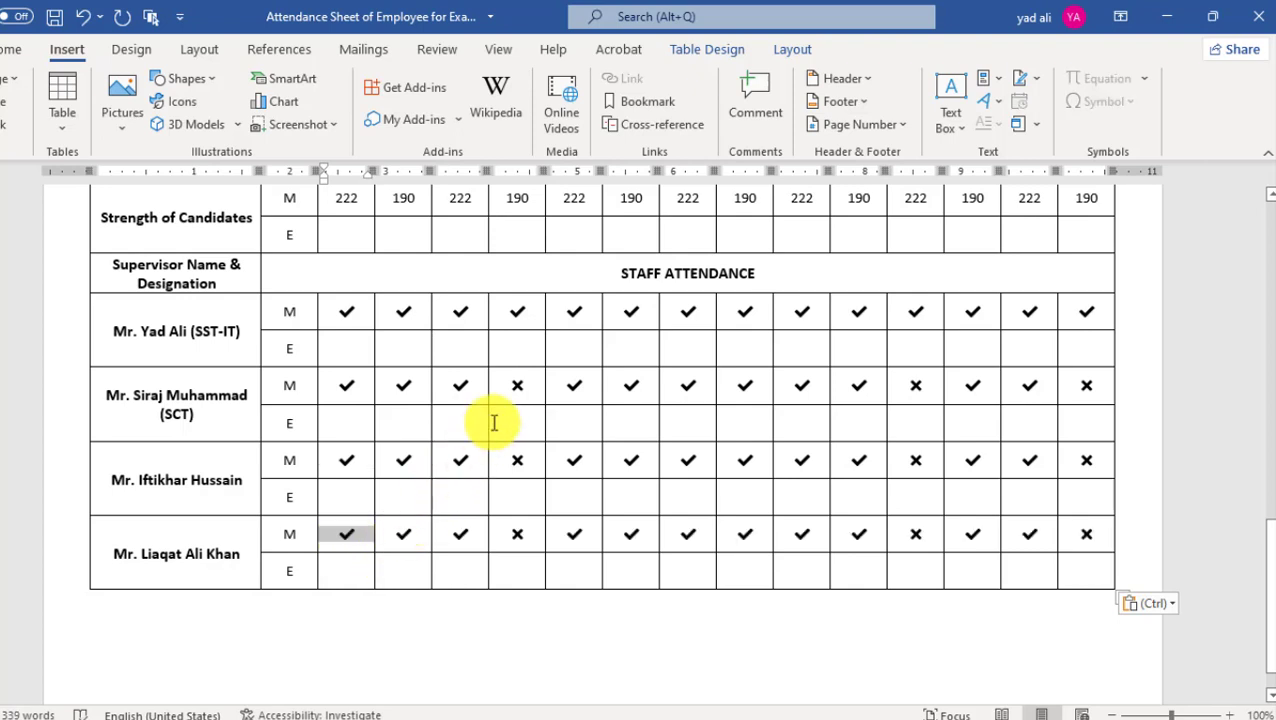
pyautogui.doubleClick(517, 385)
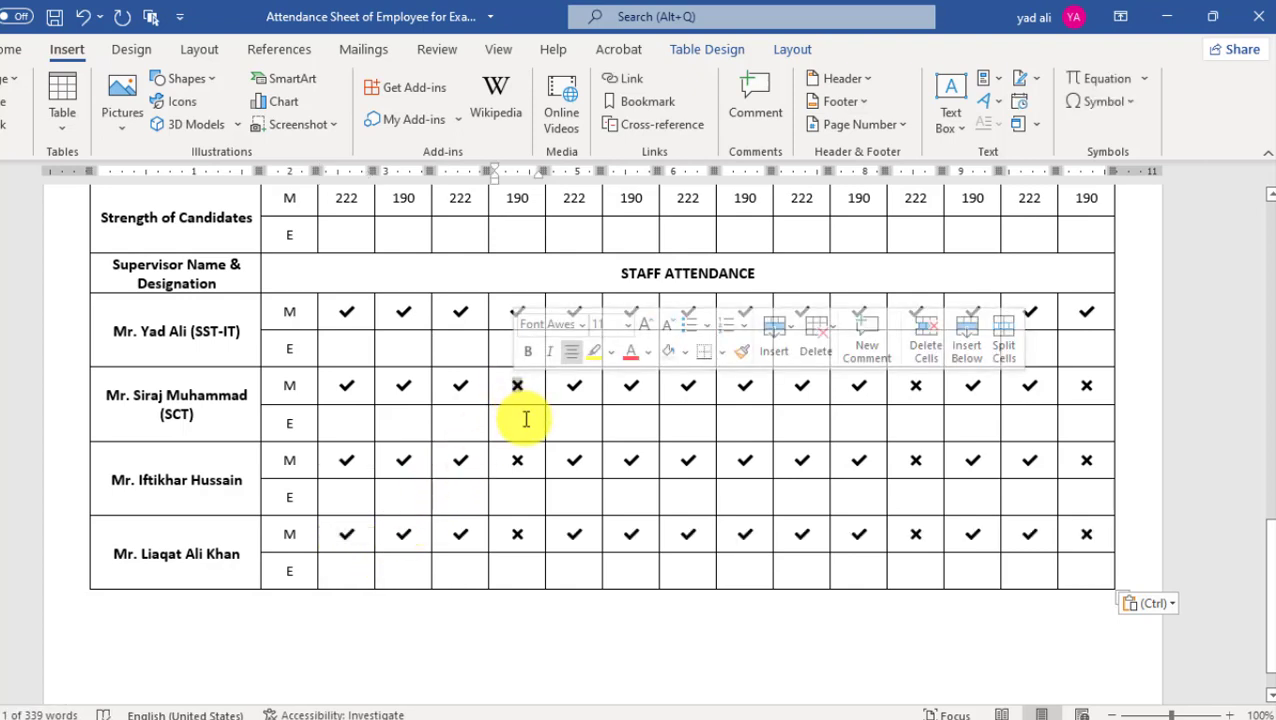
pyautogui.click(1124, 103)
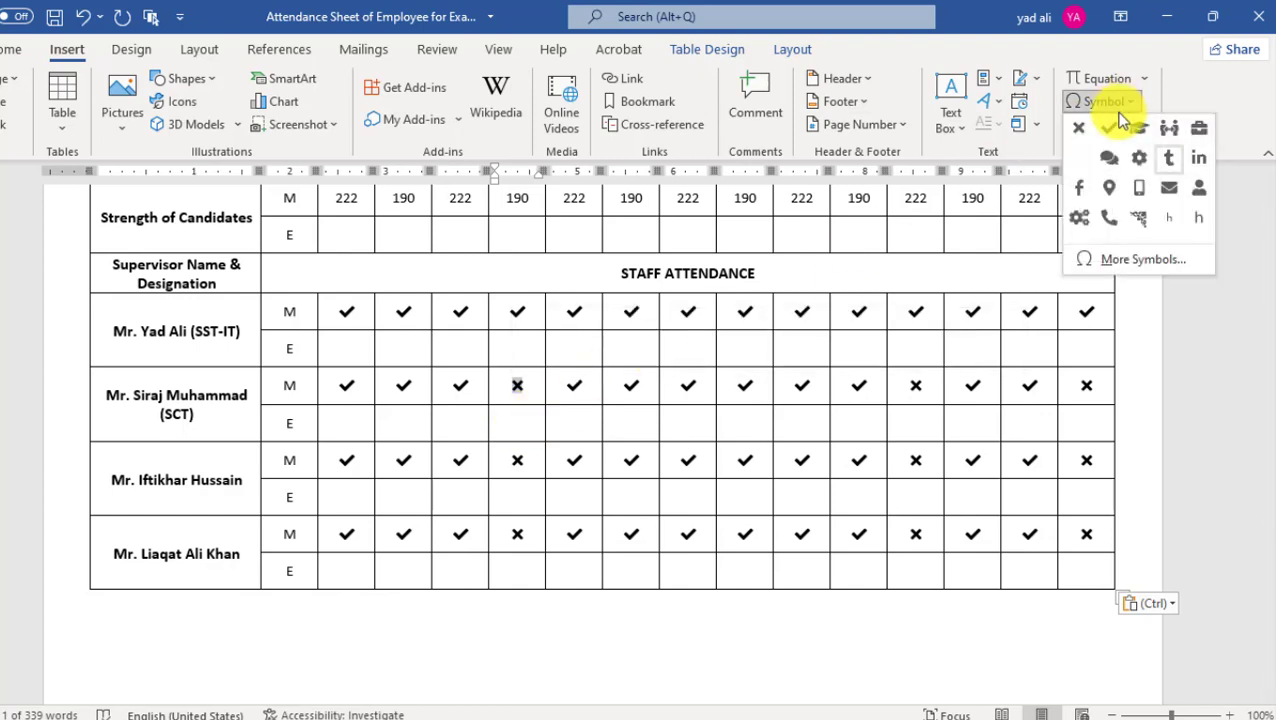
pyautogui.click(1109, 129)
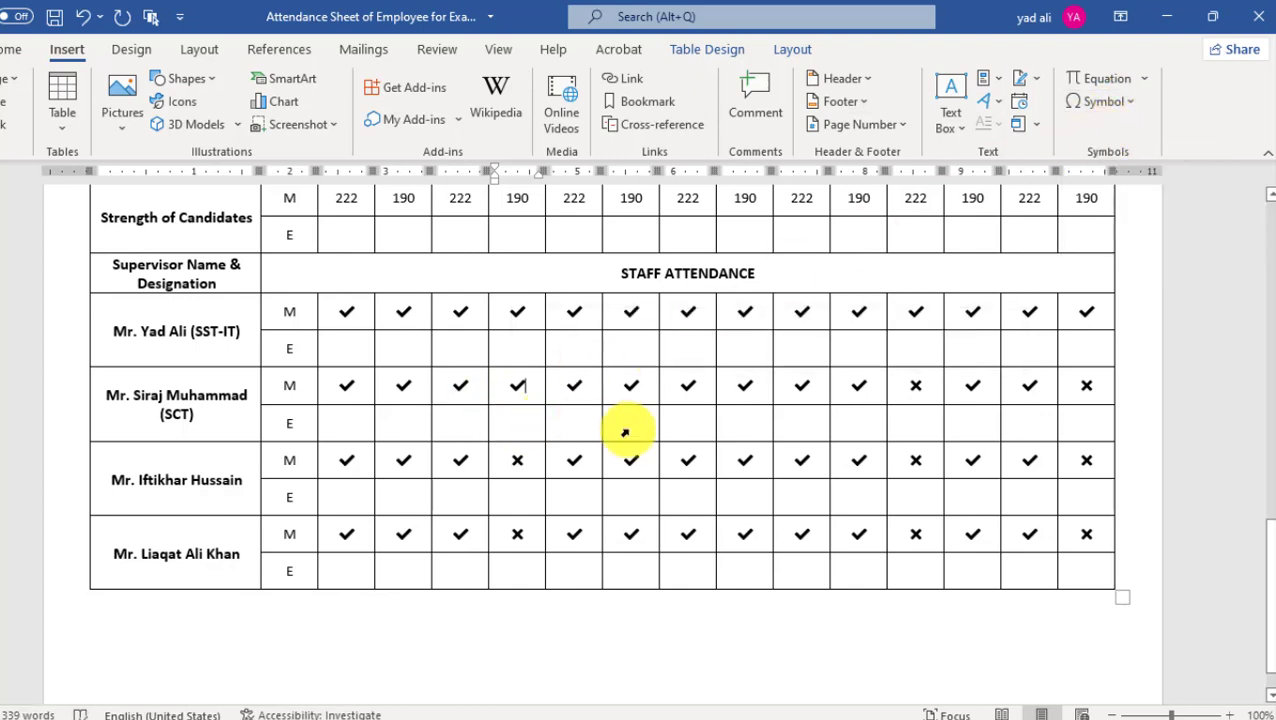
# - Cross the third member's 23 May; tick the fourth member's 17 May and cross their 19 May
pyautogui.doubleClick(802, 460)
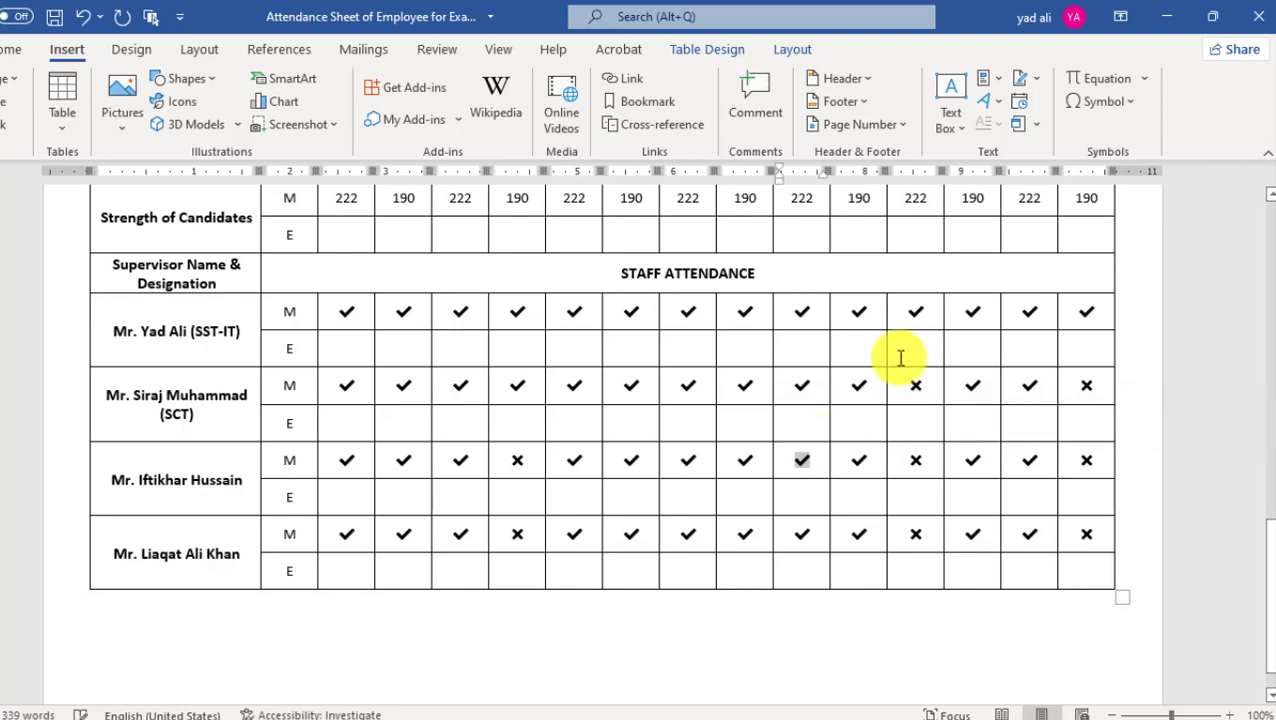
pyautogui.click(1120, 103)
pyautogui.click(1100, 131)
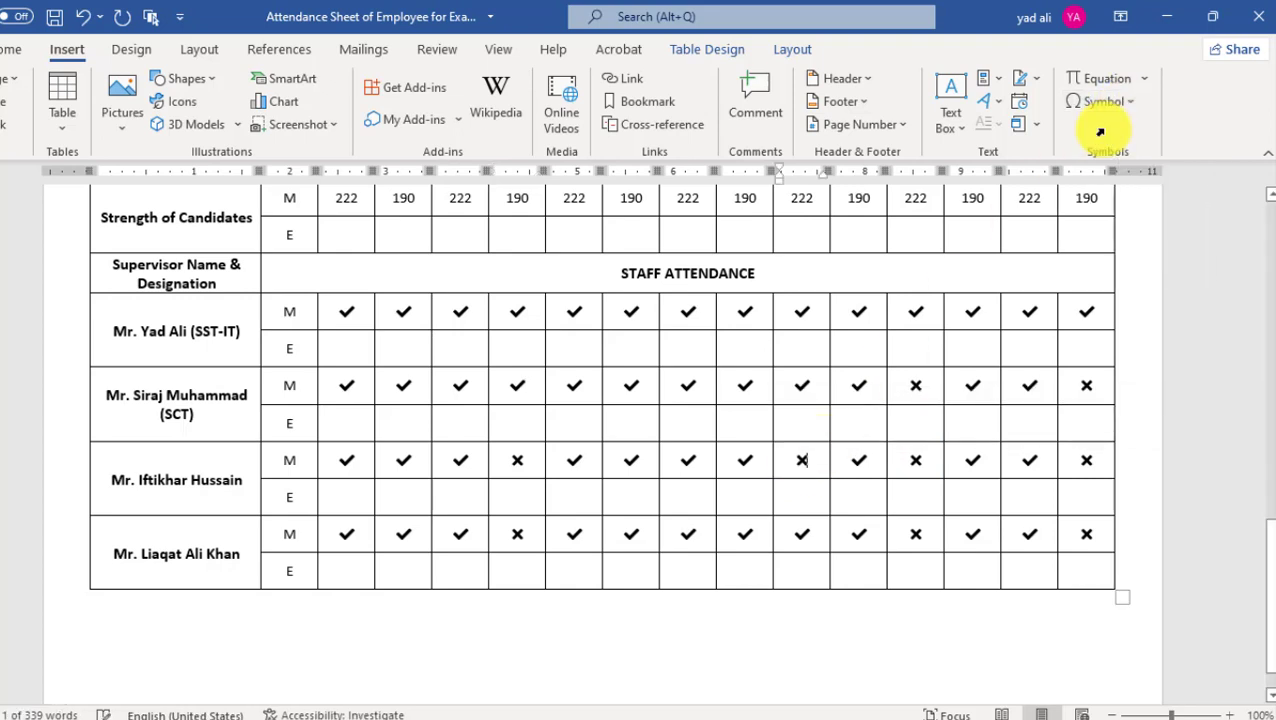
pyautogui.doubleClick(517, 534)
pyautogui.click(1111, 103)
pyautogui.click(1106, 130)
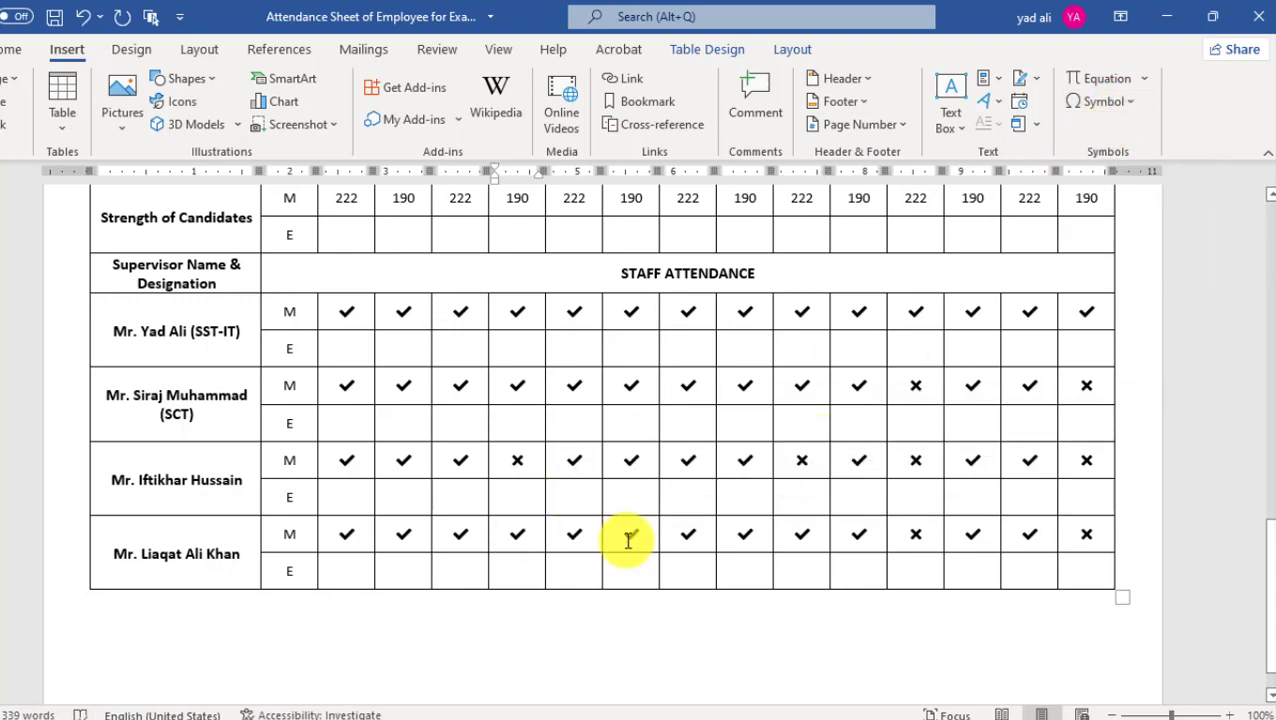
pyautogui.doubleClick(628, 538)
pyautogui.click(1120, 103)
pyautogui.click(1108, 130)
pyautogui.click(752, 612)
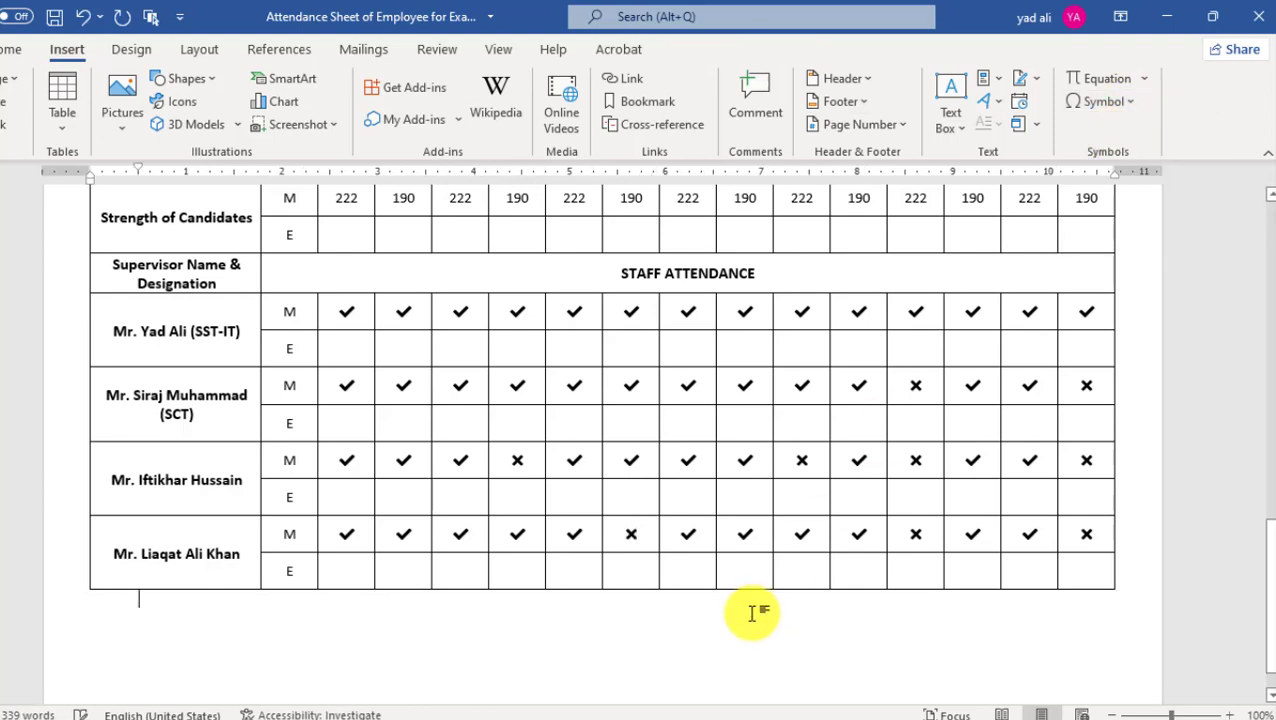
pyautogui.scroll(4, 752, 612)
pyautogui.scroll(-3, 752, 612)
pyautogui.scroll(2, 752, 612)
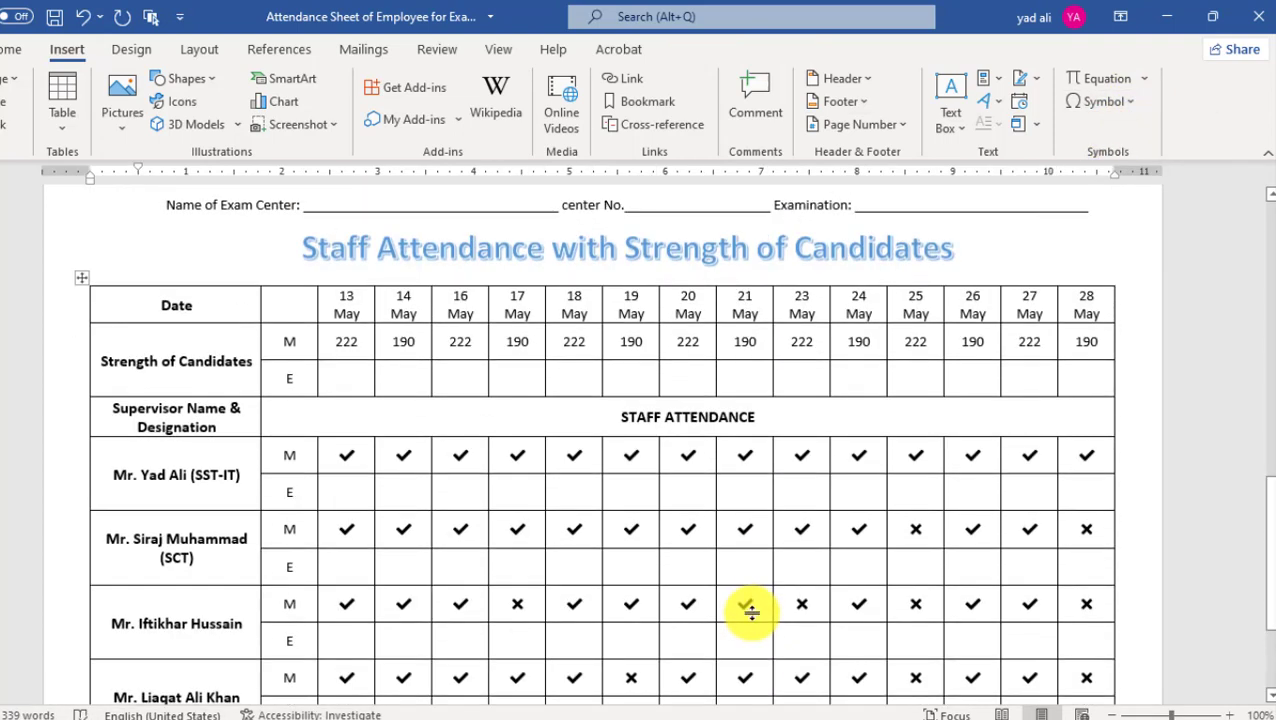
pyautogui.scroll(1, 100, 290)
# - Apply a 2¼ pt Outside Borders line around the entire attendance table
pyautogui.click(82, 325)
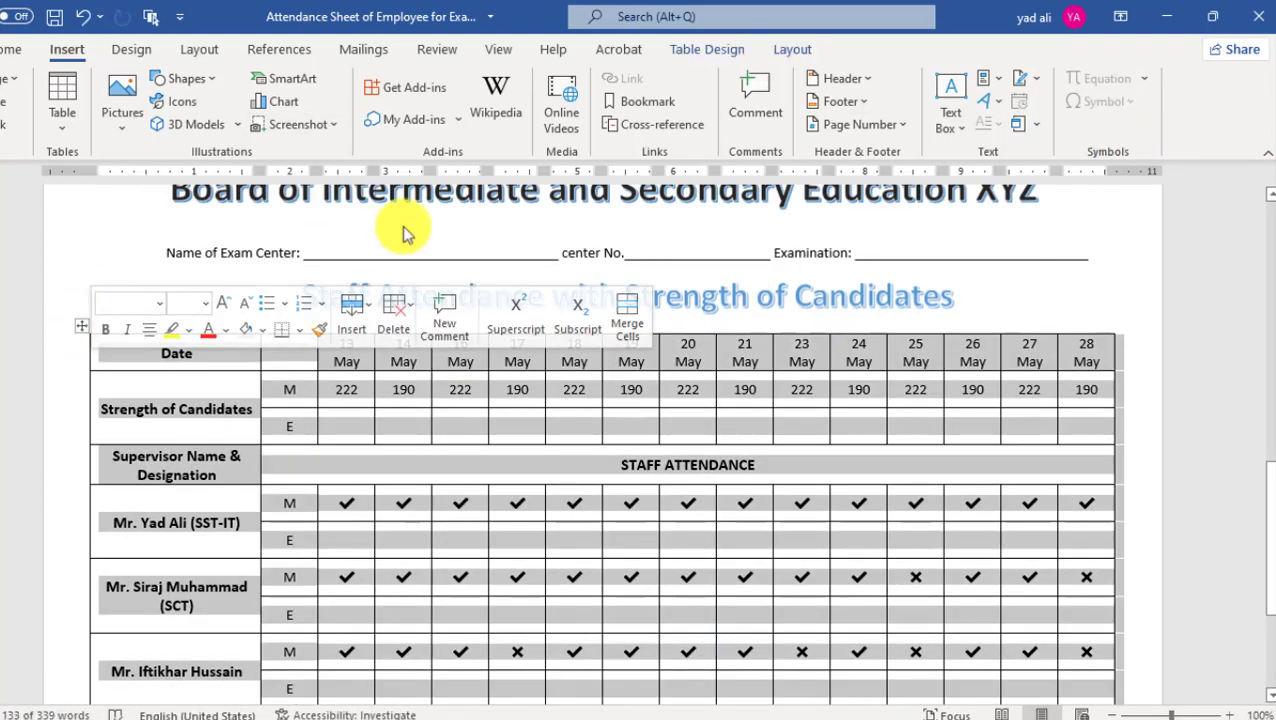
pyautogui.click(779, 54)
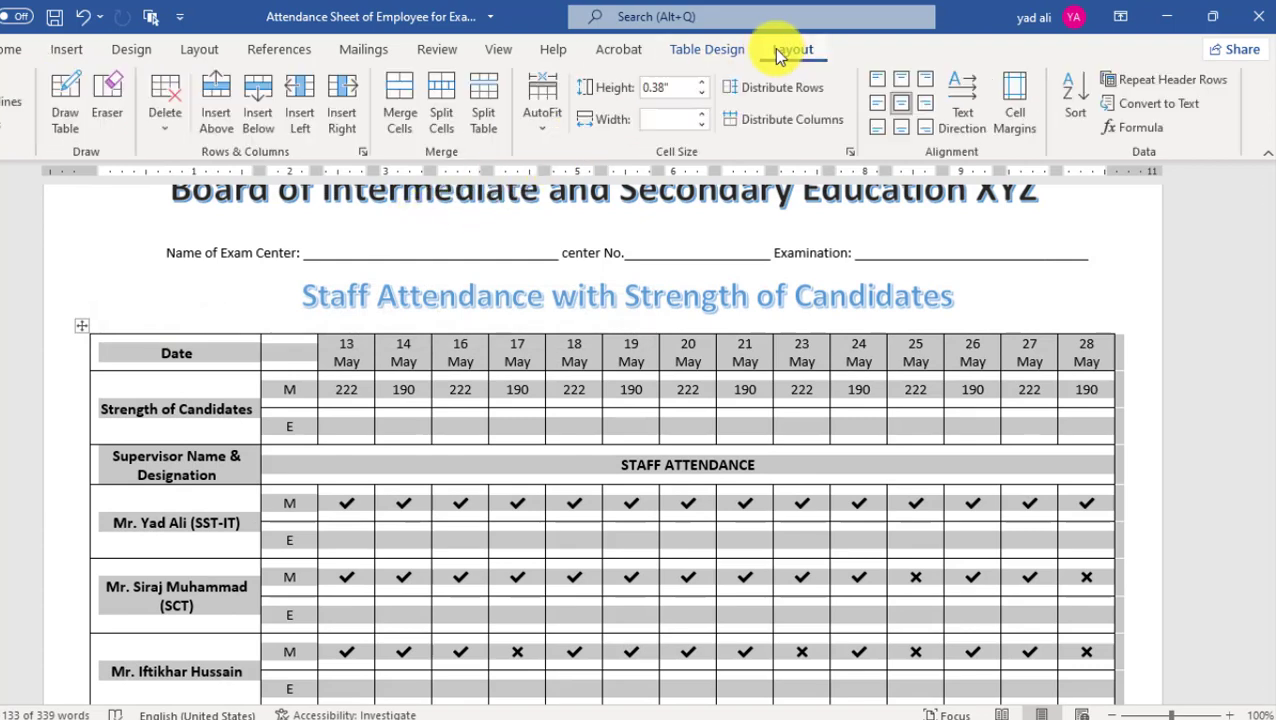
pyautogui.click(707, 49)
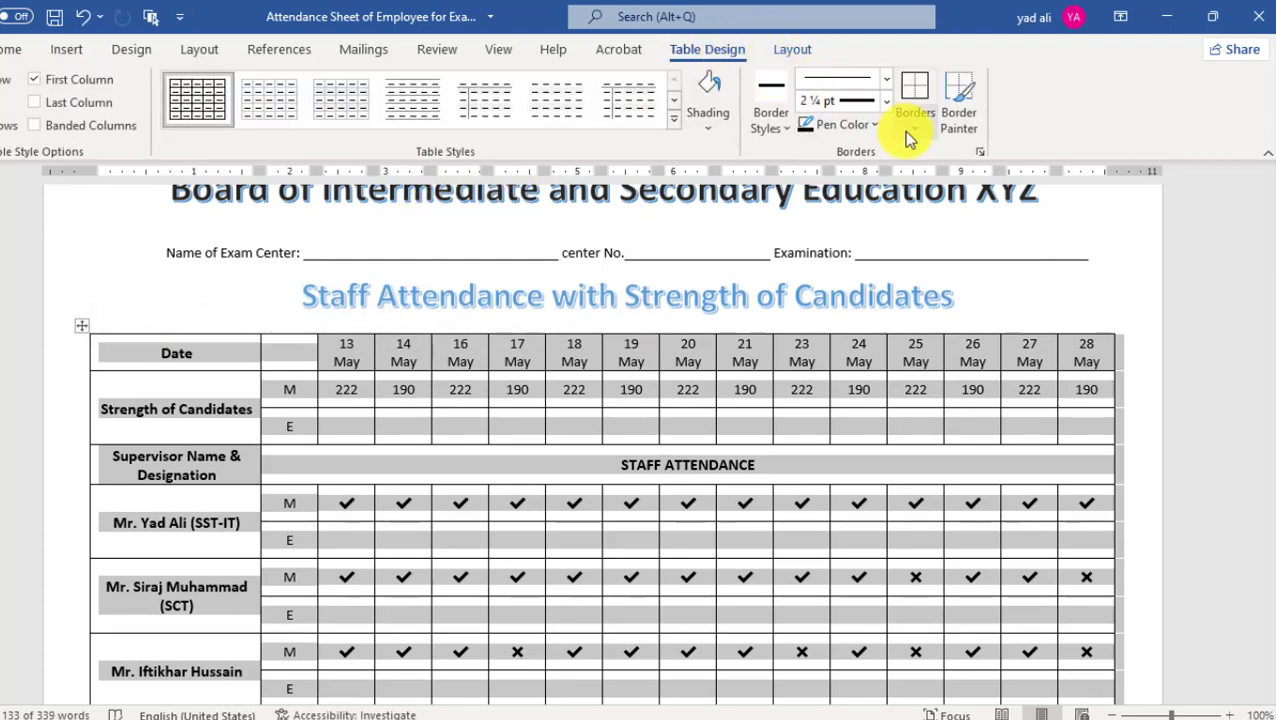
pyautogui.click(910, 130)
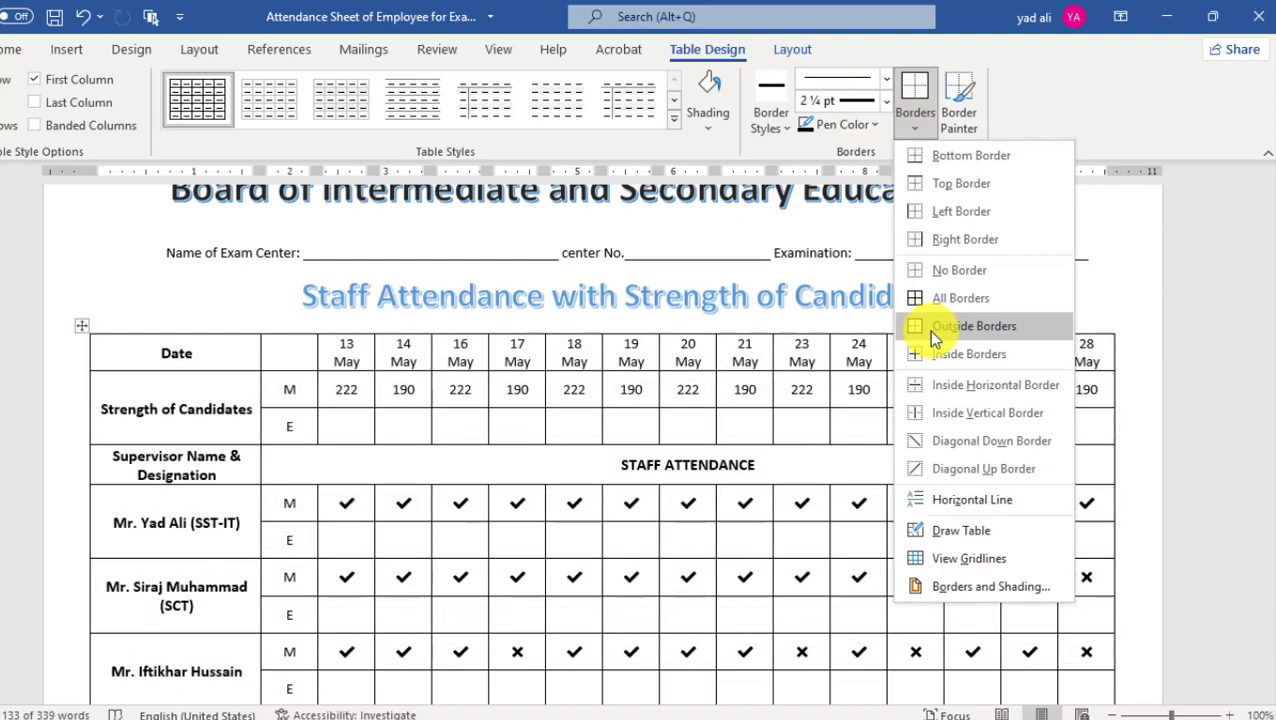
pyautogui.click(928, 330)
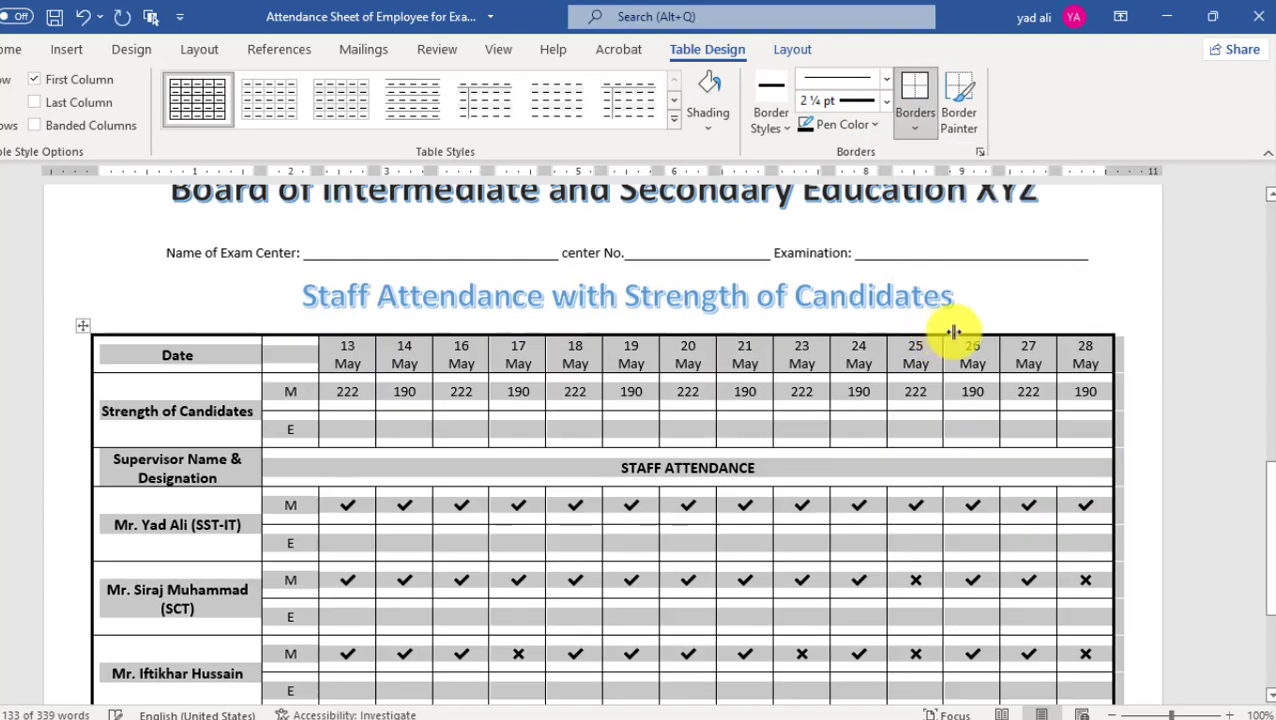
pyautogui.click(1133, 350)
pyautogui.scroll(-5, 826, 411)
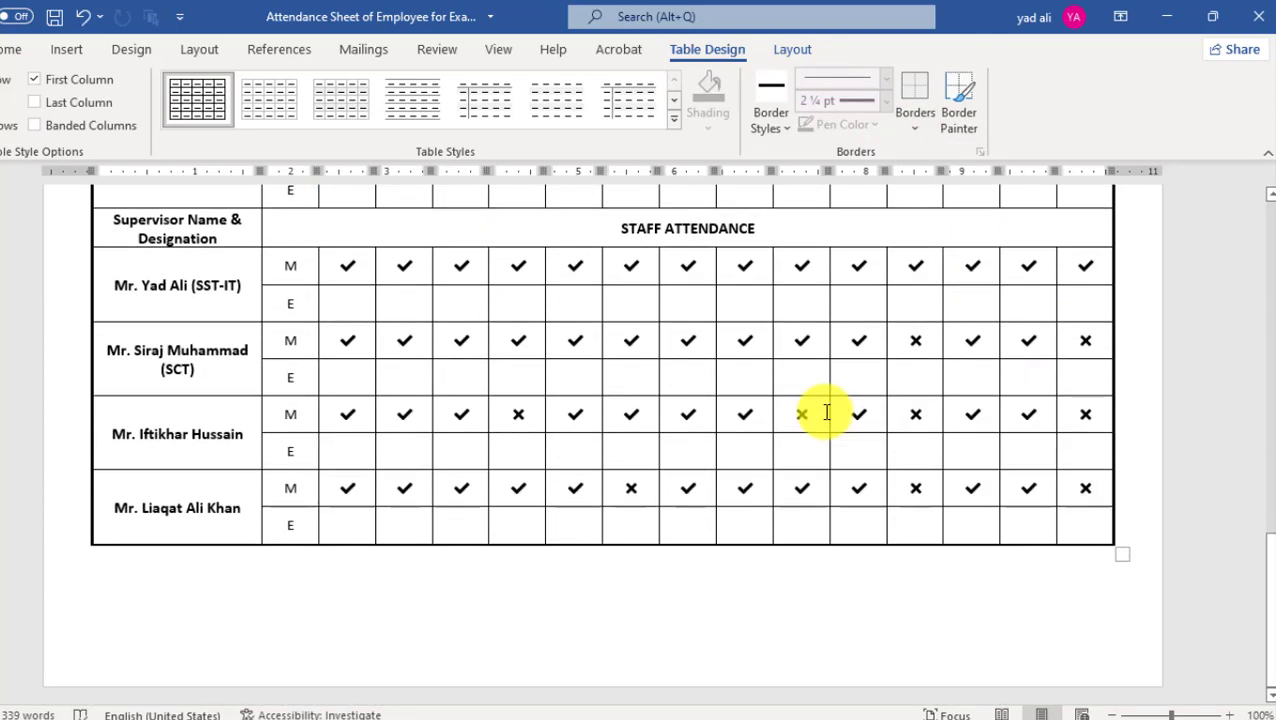
pyautogui.scroll(4, 826, 411)
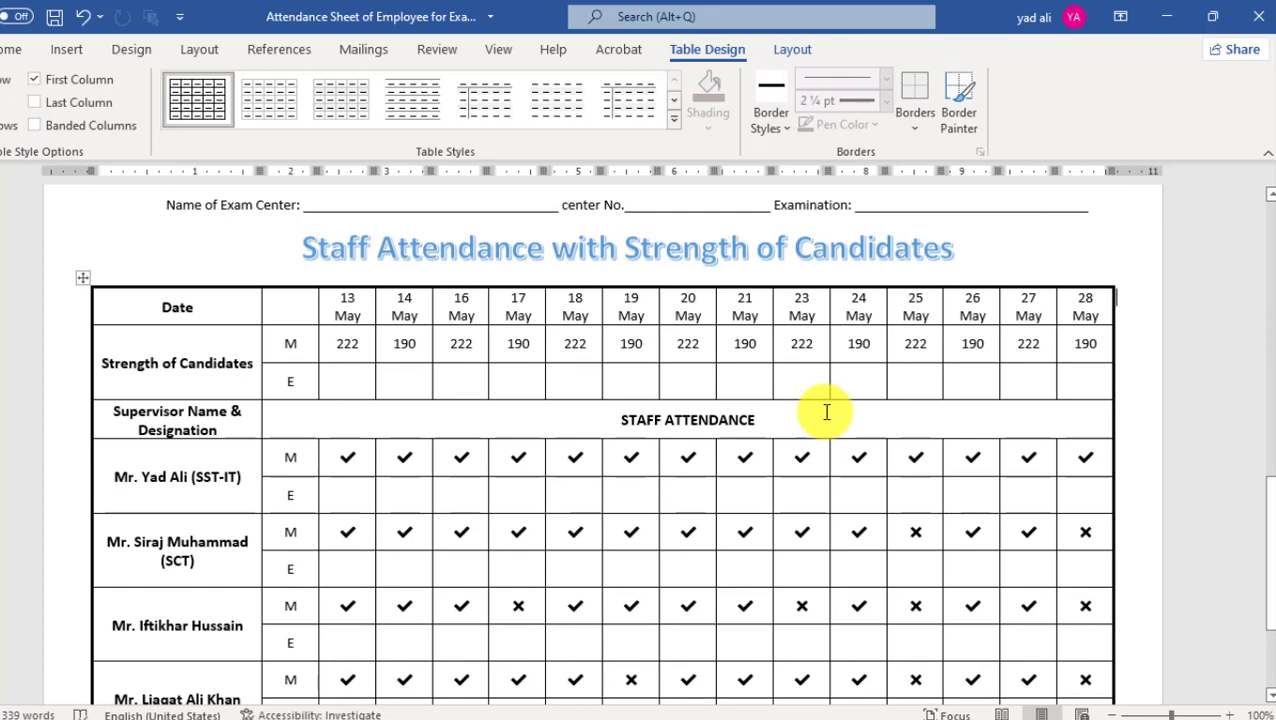
pyautogui.scroll(-2, 721, 507)
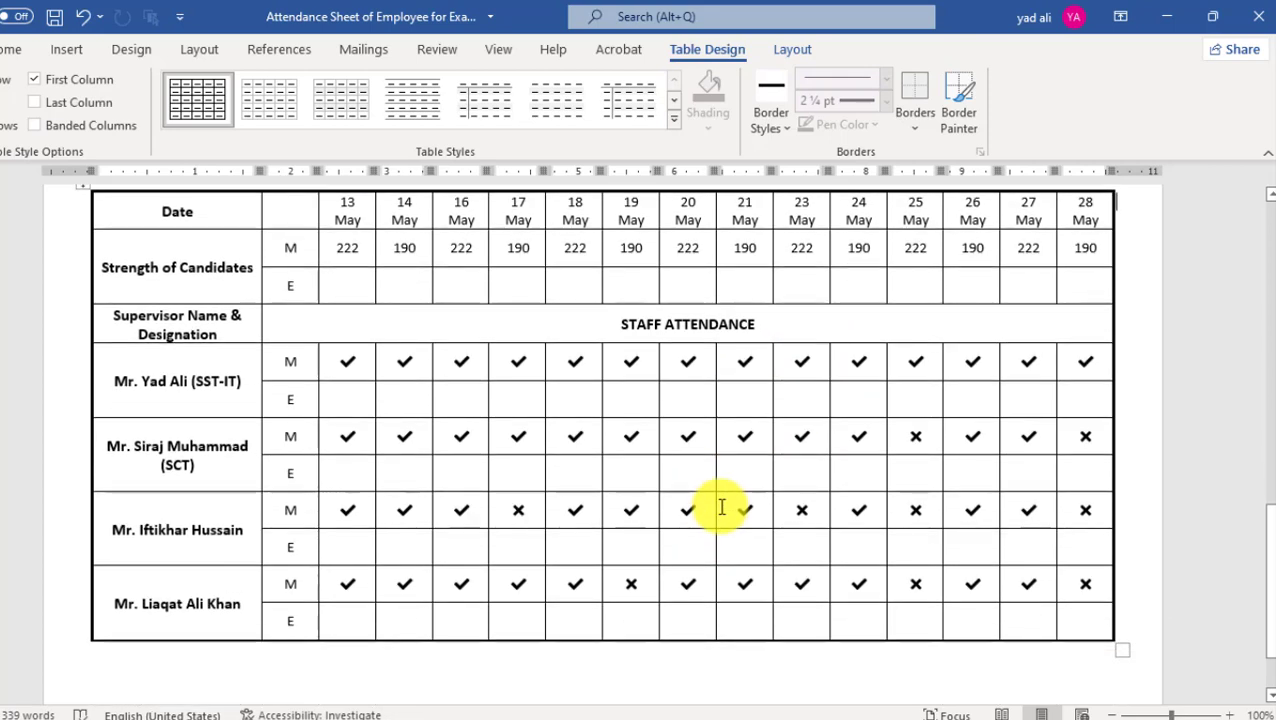
pyautogui.scroll(2, 721, 507)
# - Switch to Side to Side page view to compare both attendance sheets
pyautogui.click(495, 48)
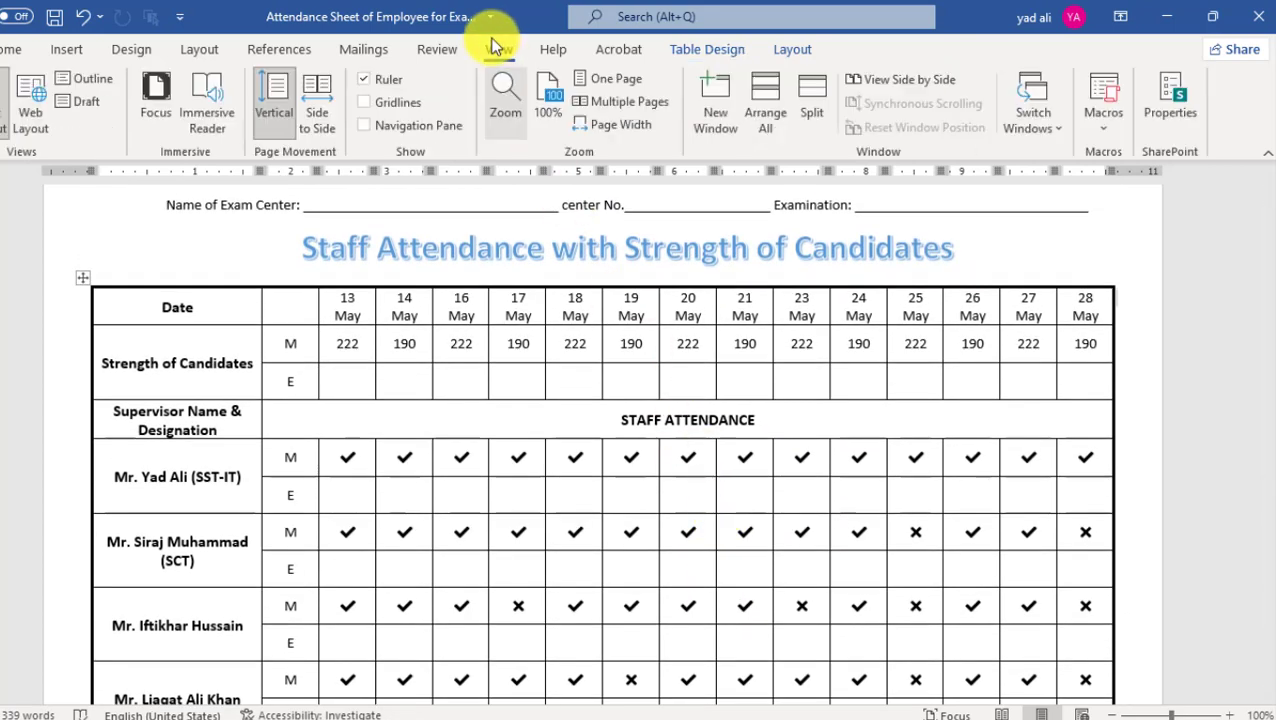
pyautogui.click(318, 105)
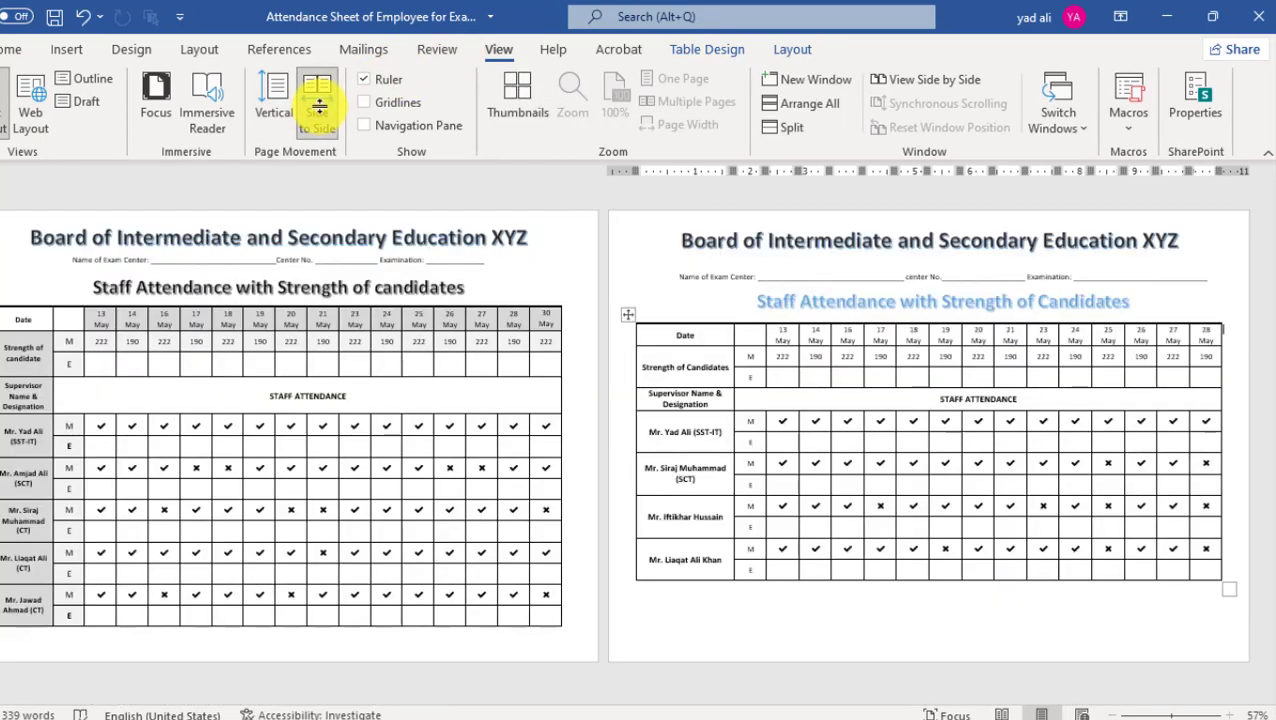